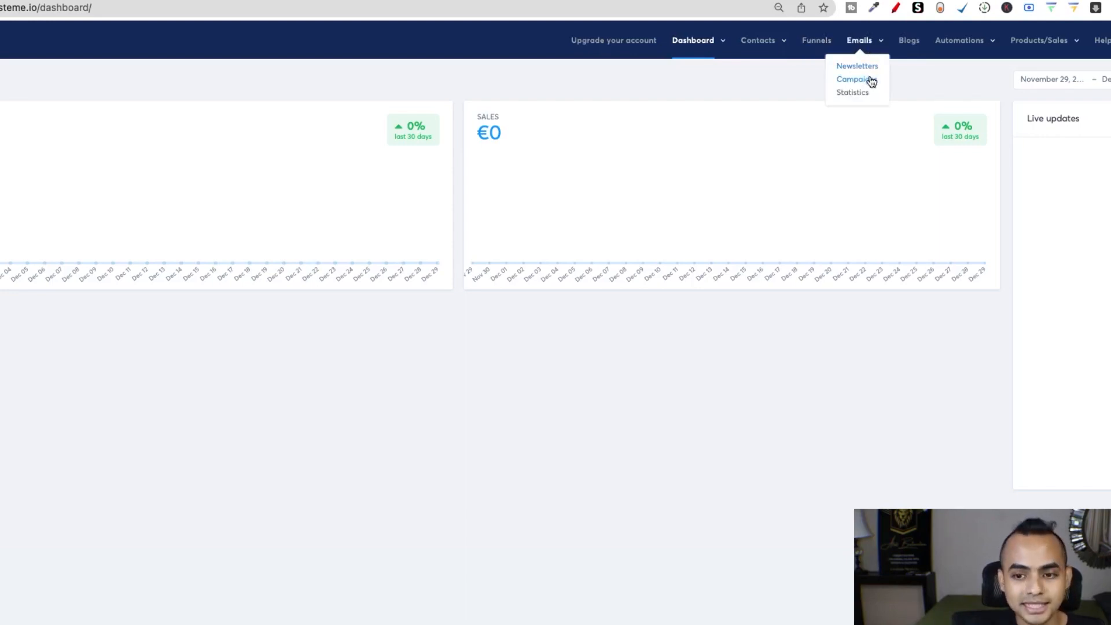
mouse_move(923, 50)
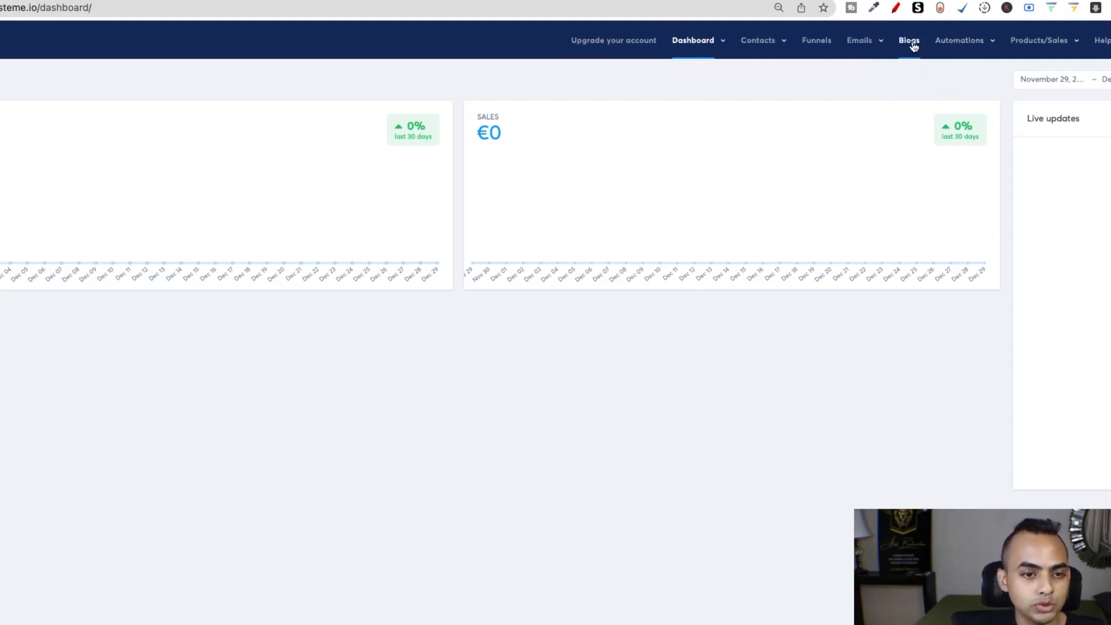
mouse_move(959, 44)
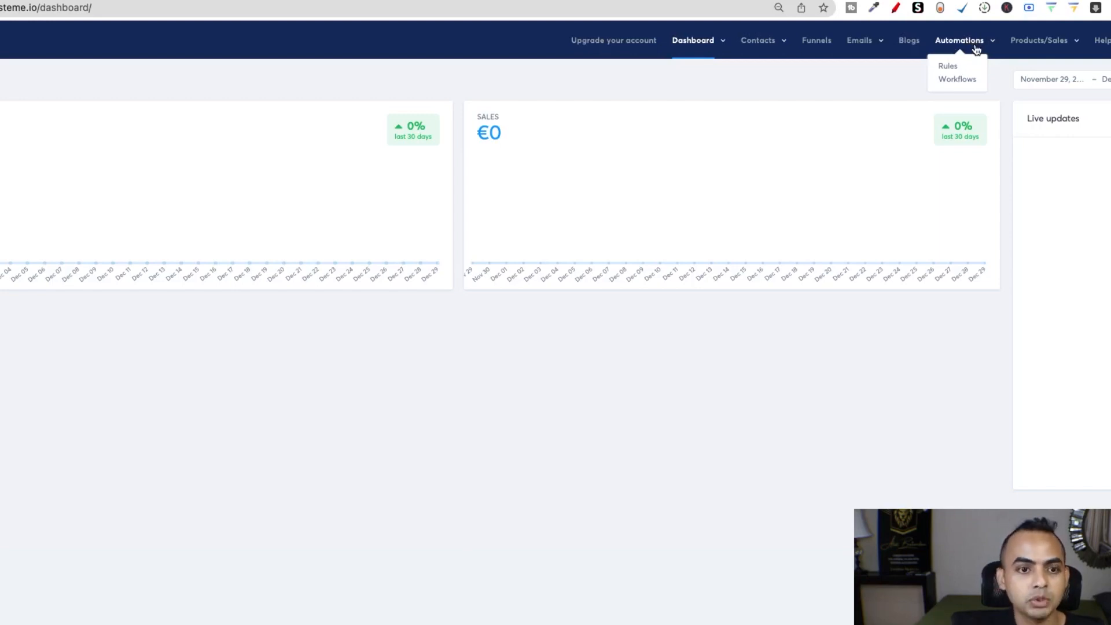
mouse_move(1068, 45)
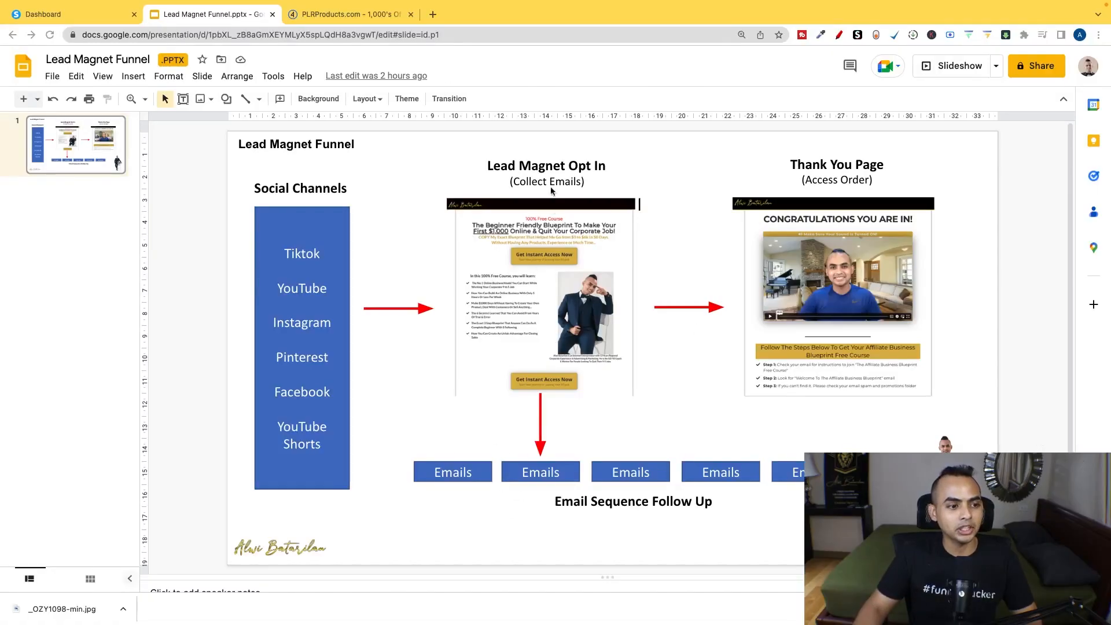
Step: Switch to Systeme.io, start a new funnel and name it with the owner's first name followed by "Test"
click(94, 15)
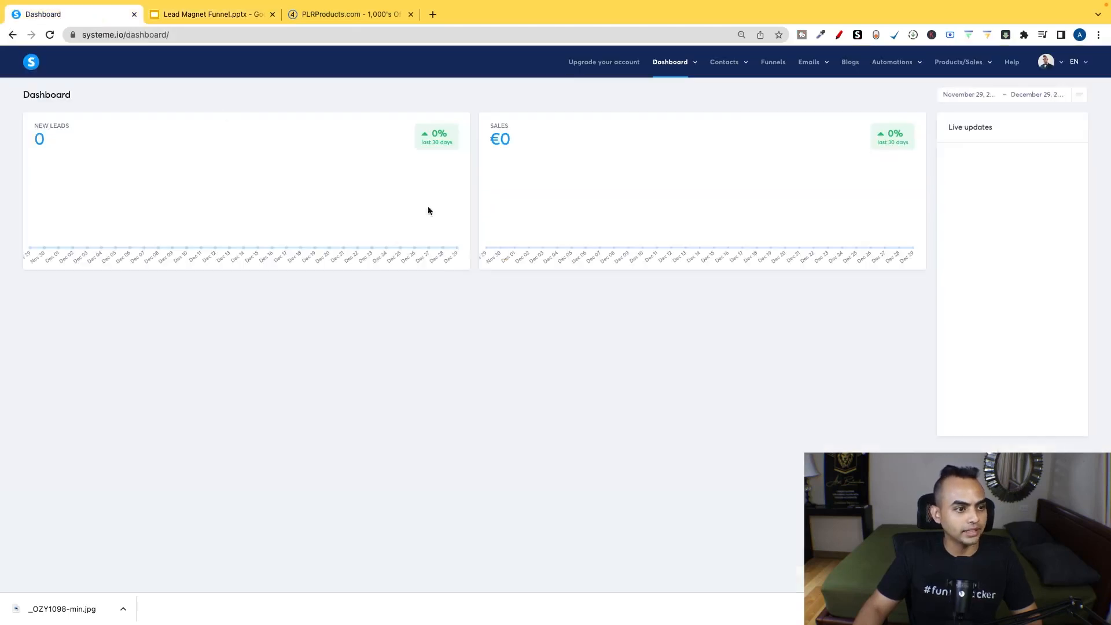
click(774, 63)
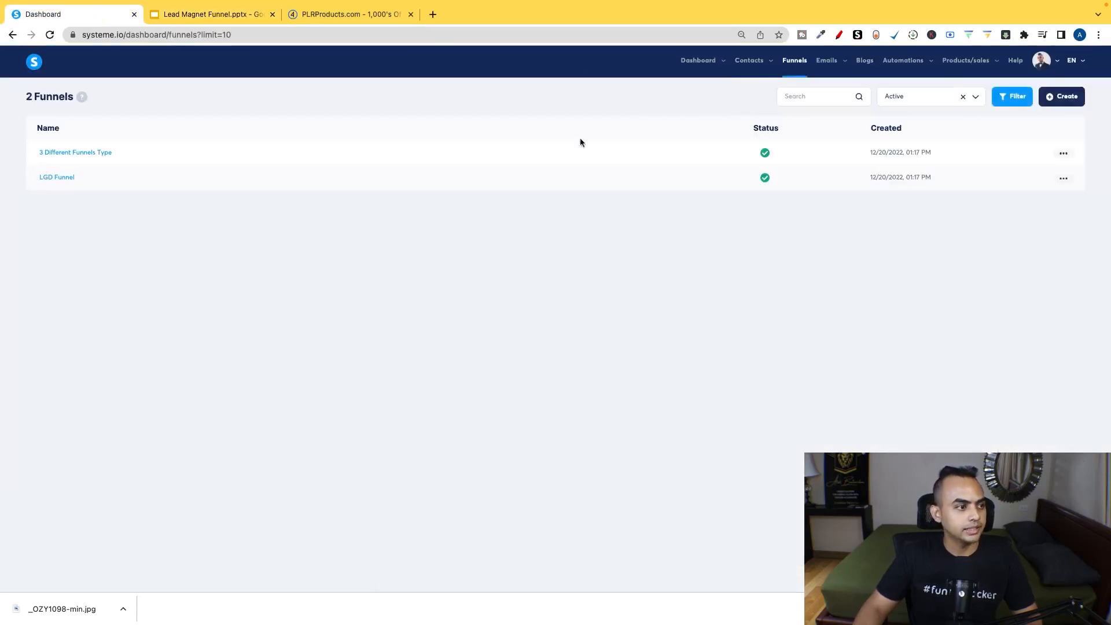
click(1071, 97)
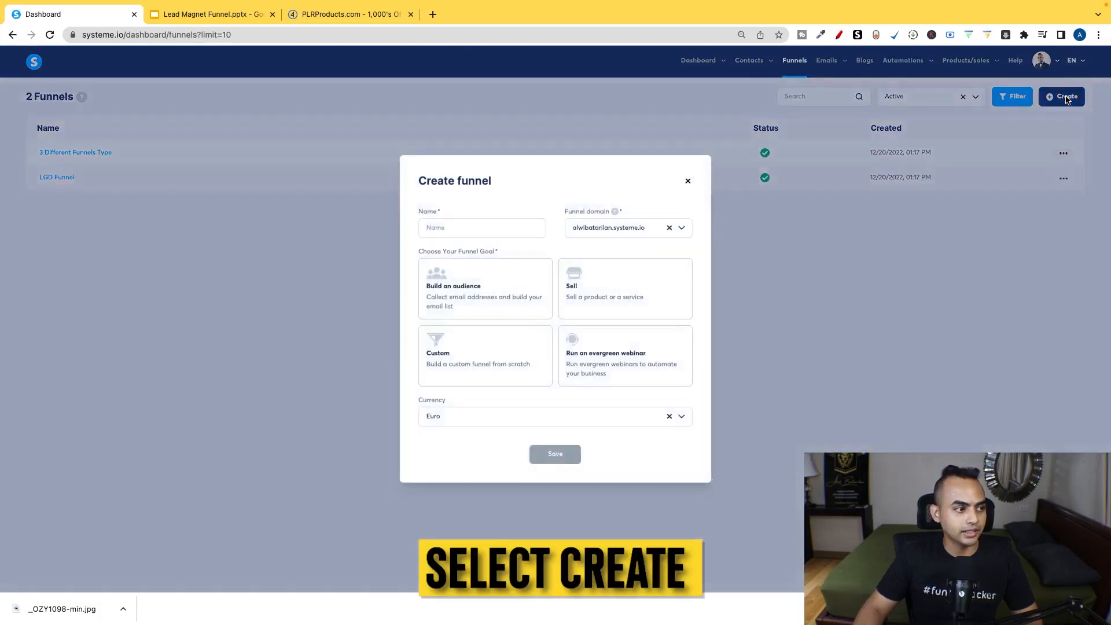
click(487, 232)
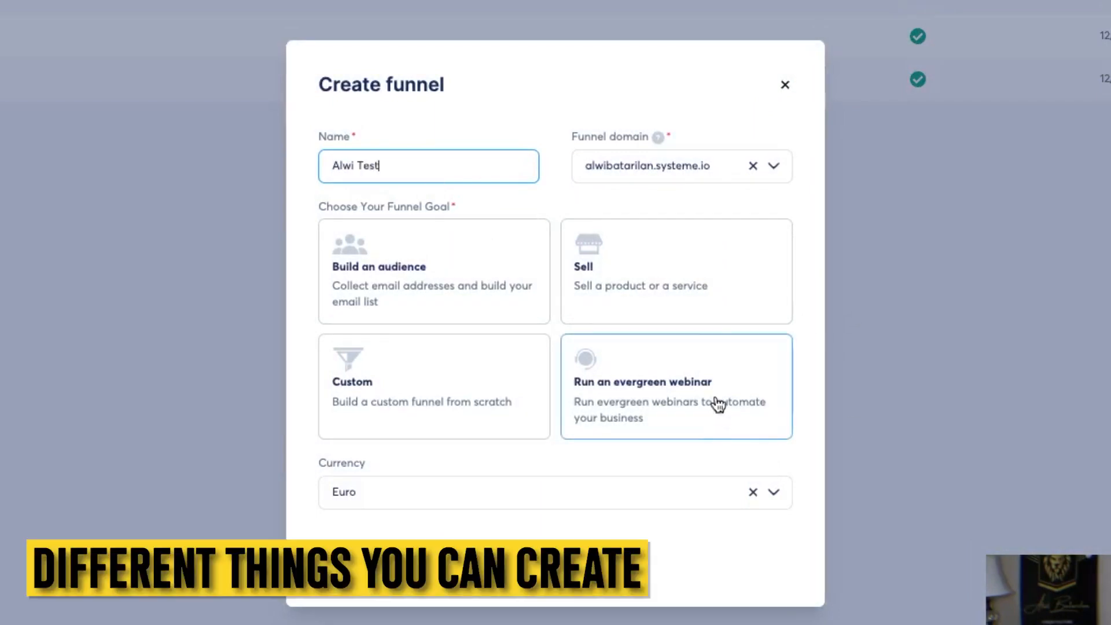
mouse_move(246, 325)
mouse_down()
mouse_move(296, 308)
mouse_move(293, 296)
mouse_up()
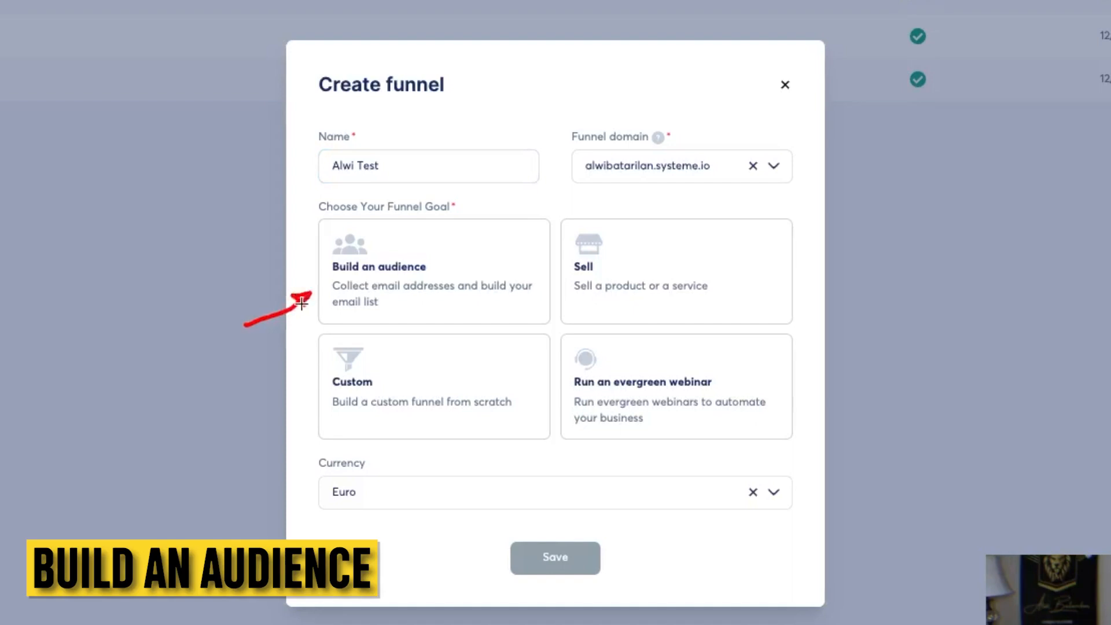
drag(821, 314, 761, 291)
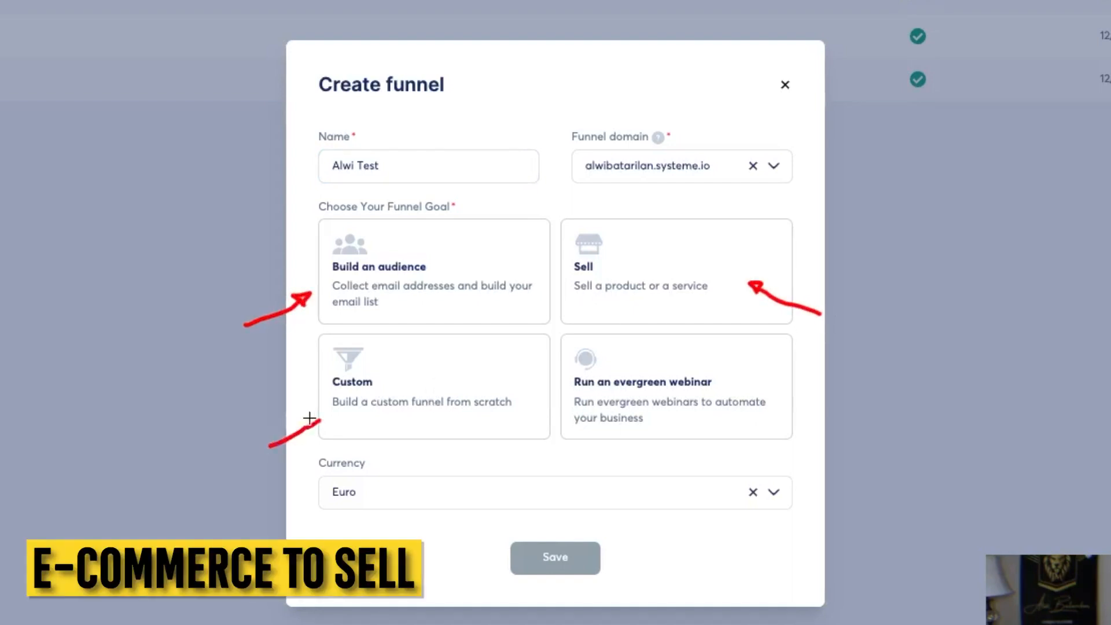
drag(319, 424, 326, 417)
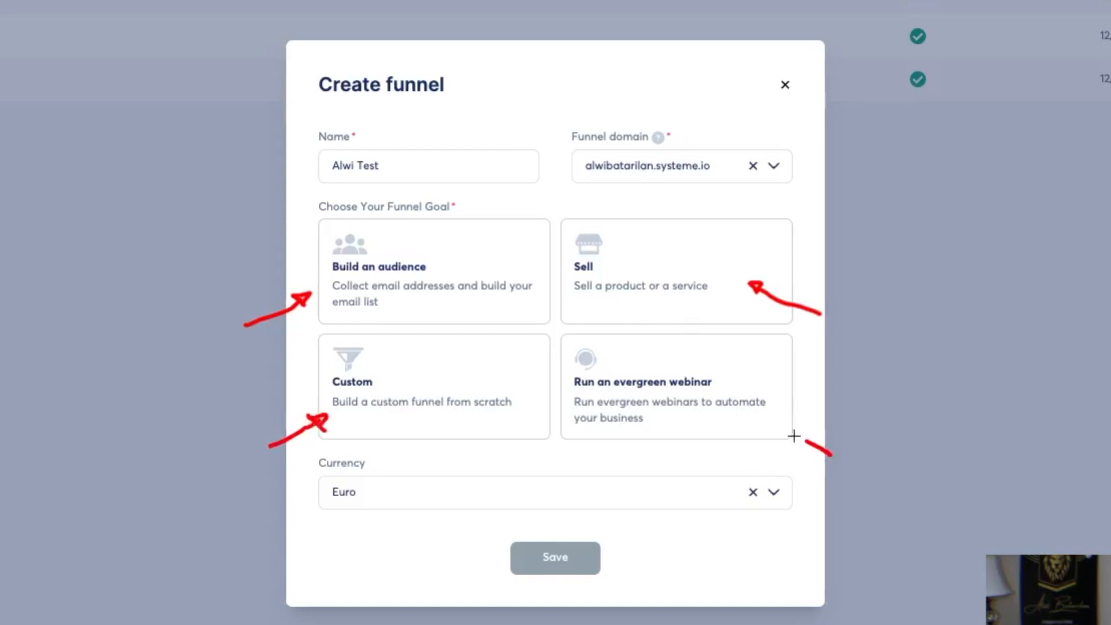
drag(782, 425, 794, 432)
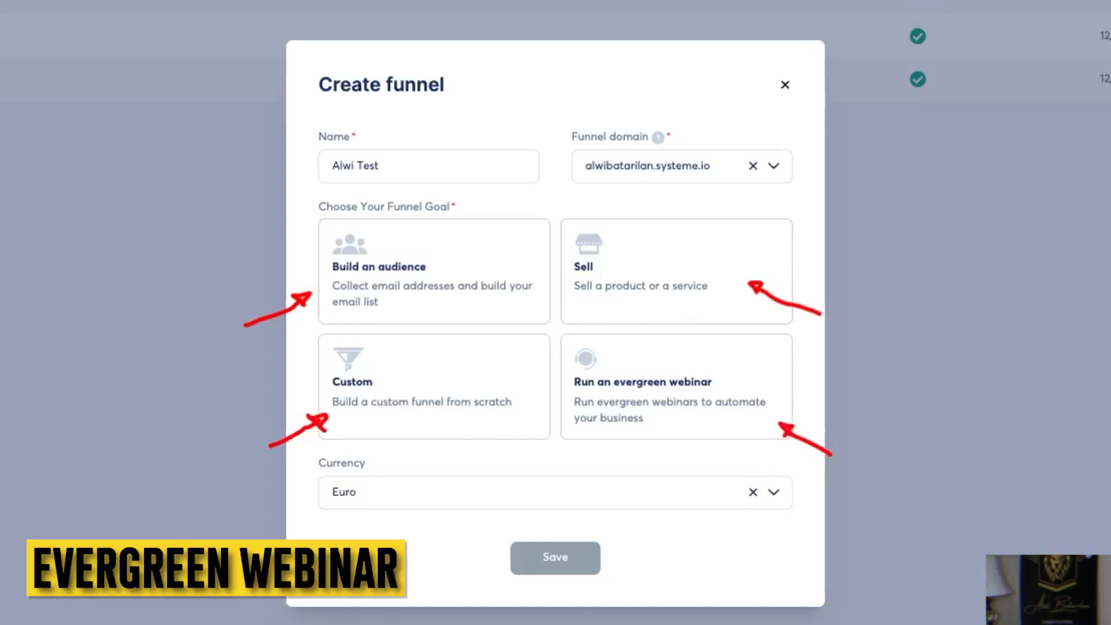
key(Escape)
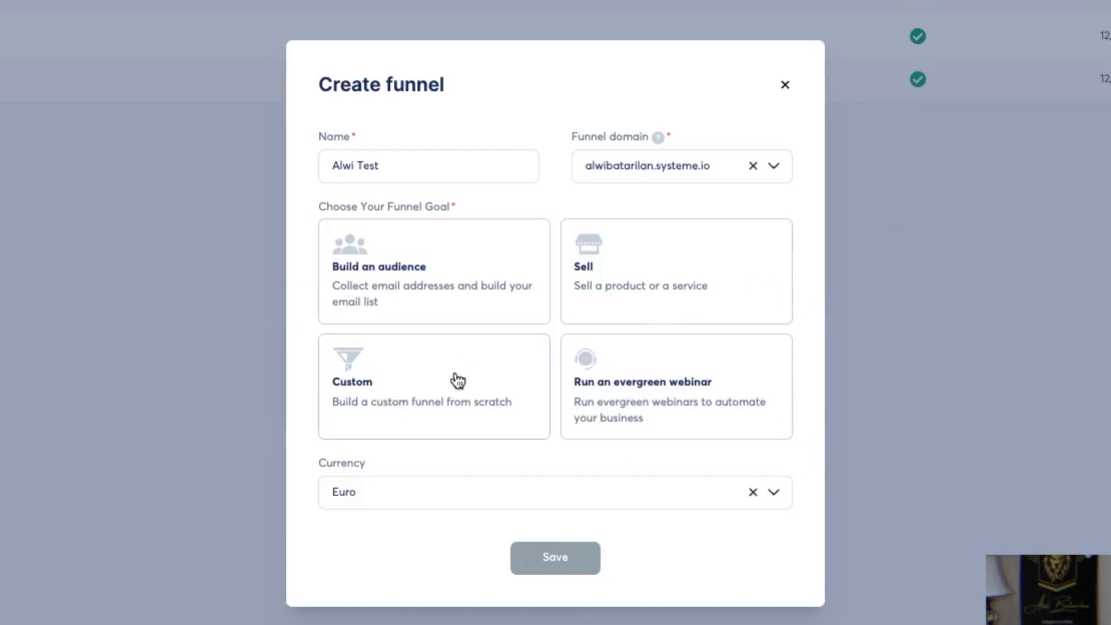
Step: Set the funnel goal to Build an audience, save the funnel and open it from the funnels list
click(434, 270)
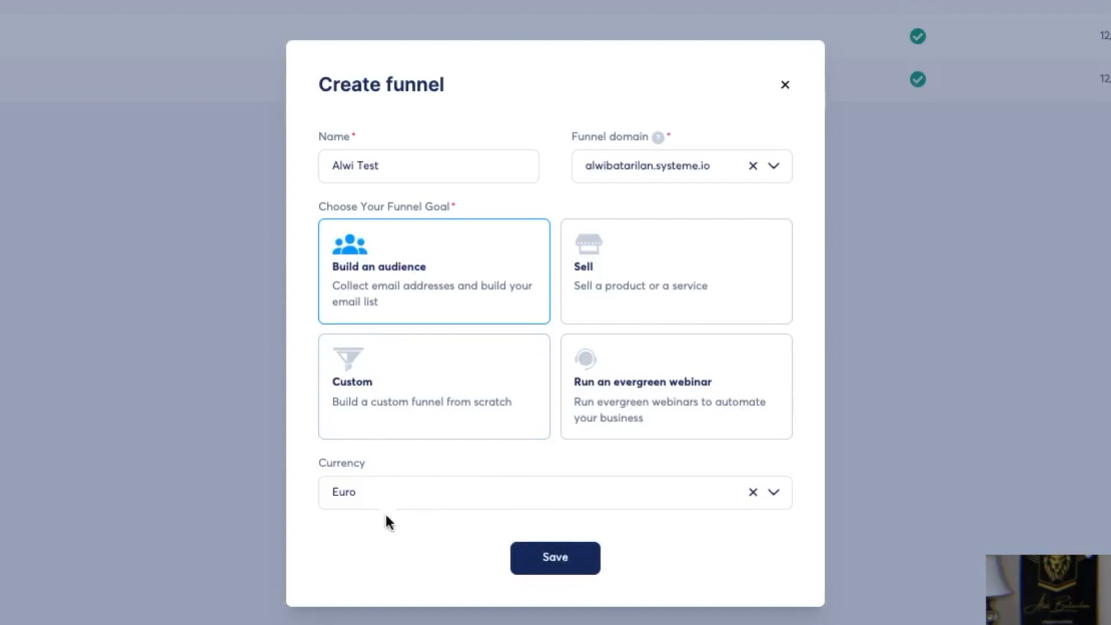
click(537, 556)
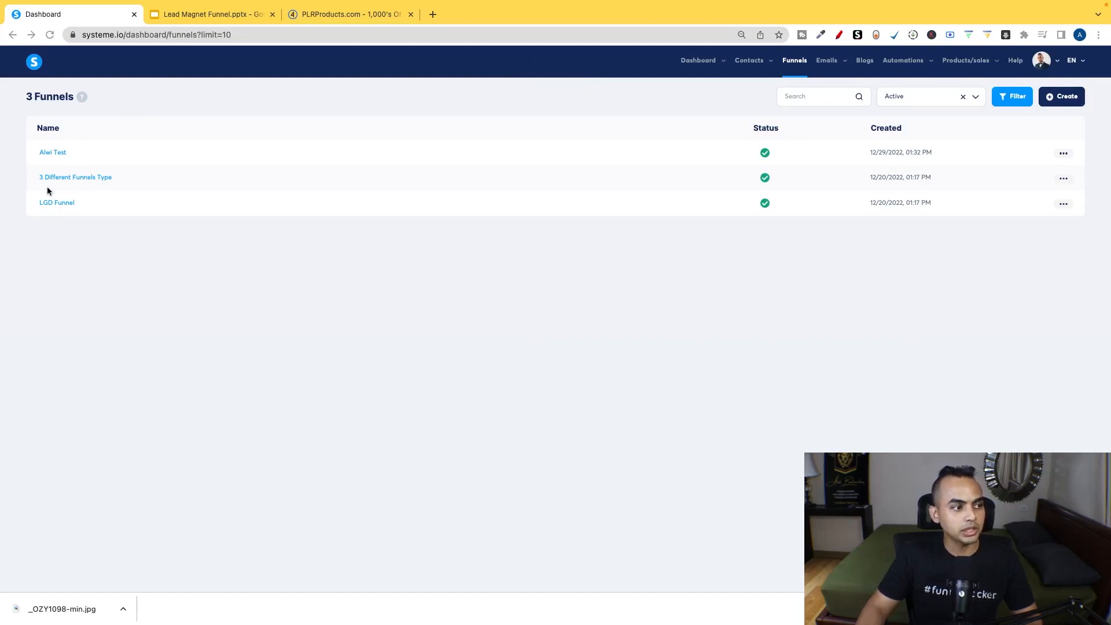
click(54, 154)
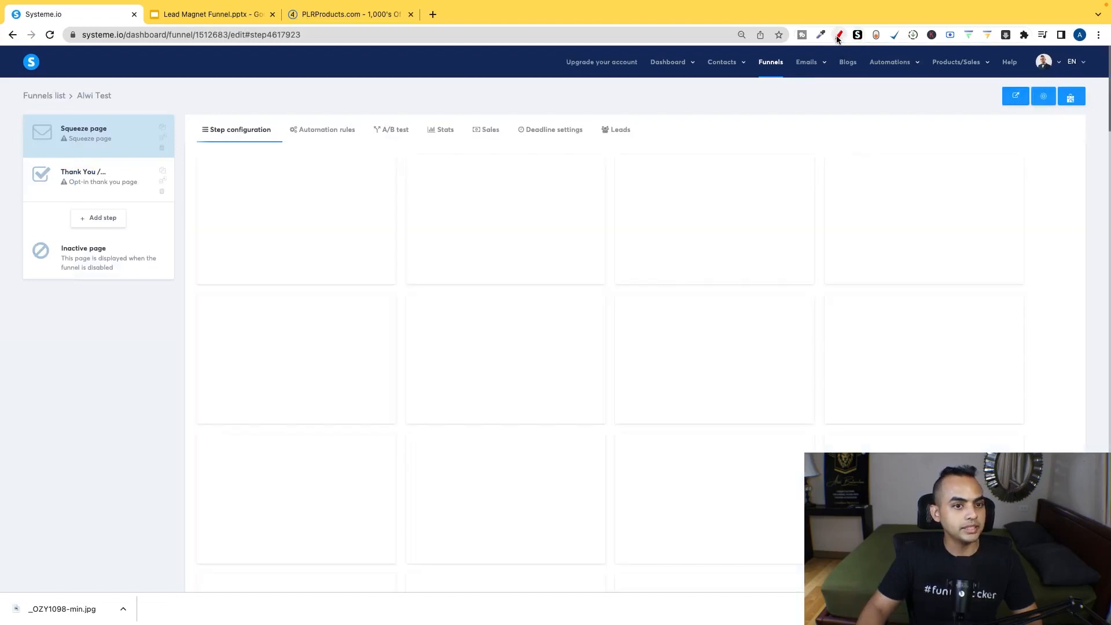
click(840, 35)
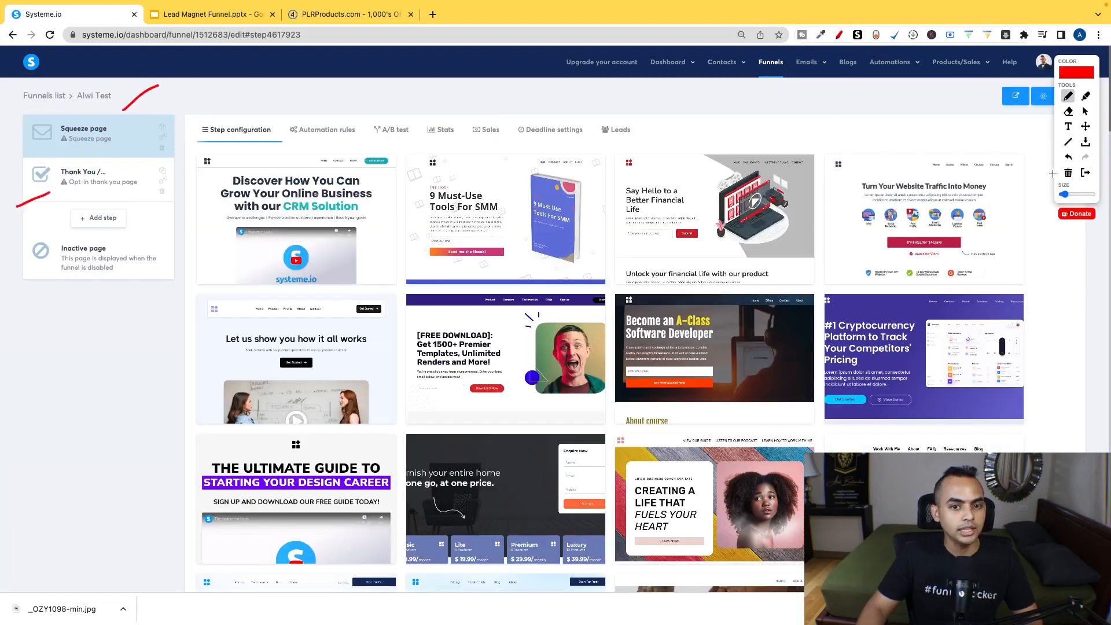
click(1086, 173)
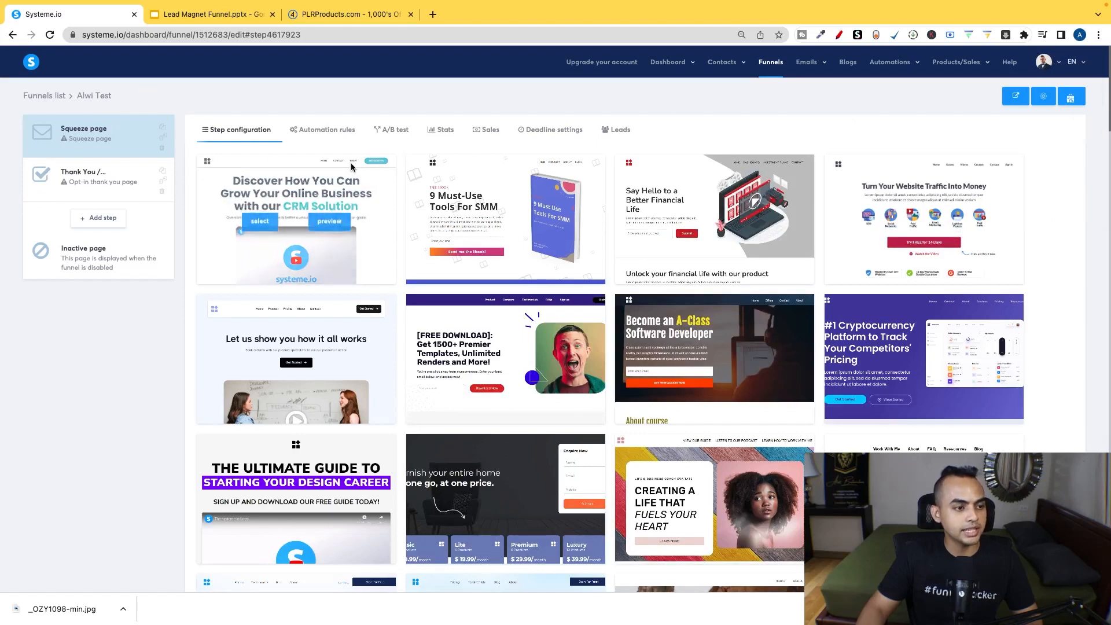
Step: Preview the "best way to create squeeze pages" template with the green free report box and select it for the squeeze page
scroll(606, 269, down, 15)
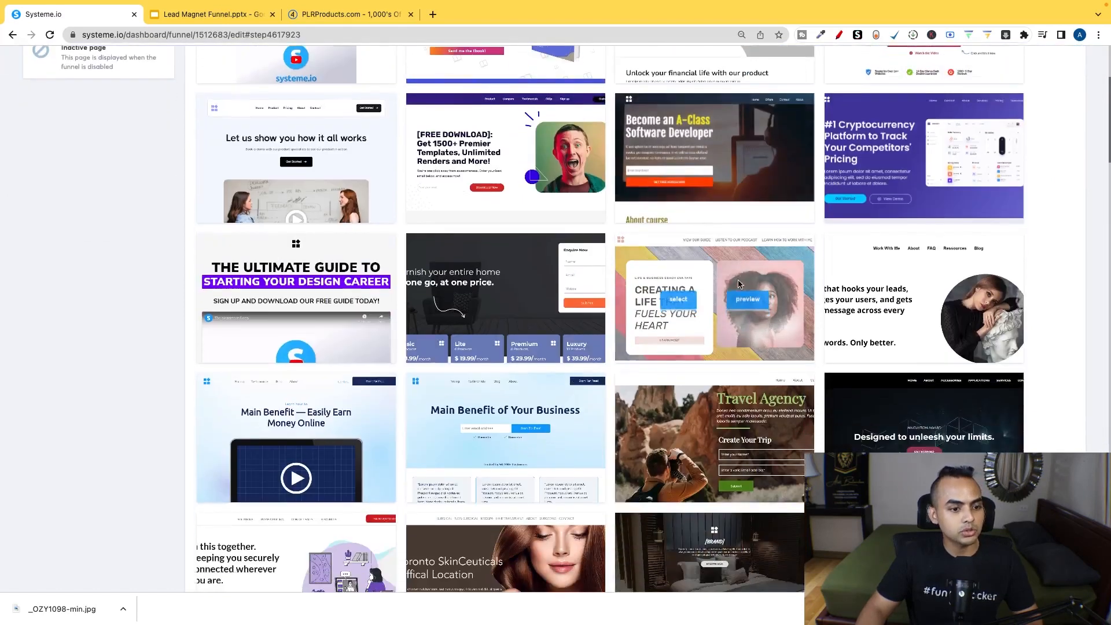
scroll(675, 328, down, 15)
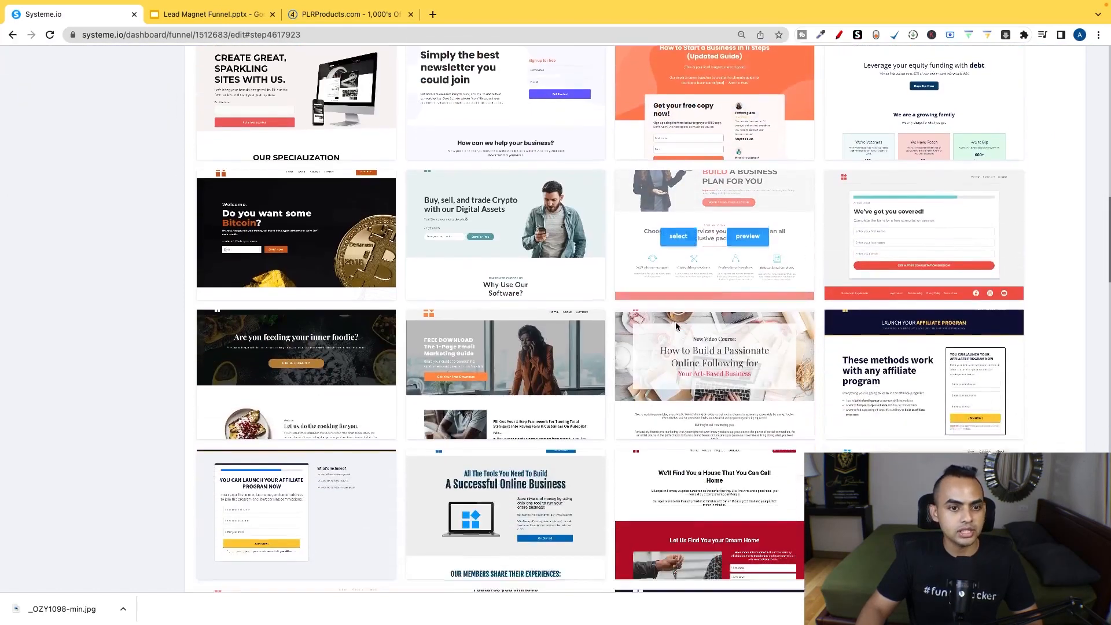
scroll(646, 346, down, 8)
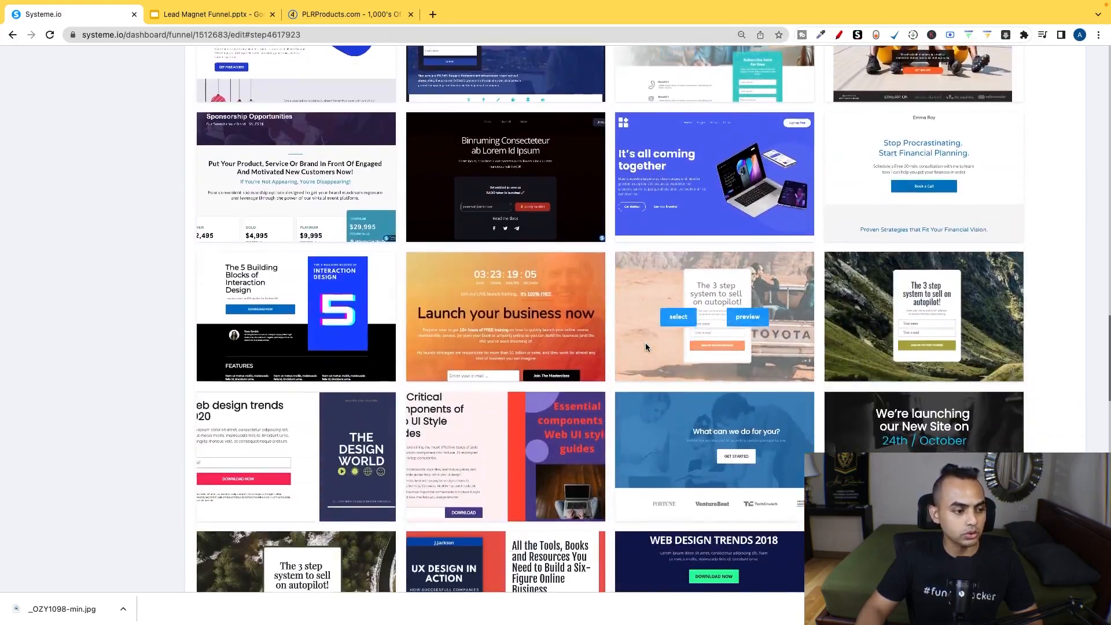
scroll(649, 362, down, 10)
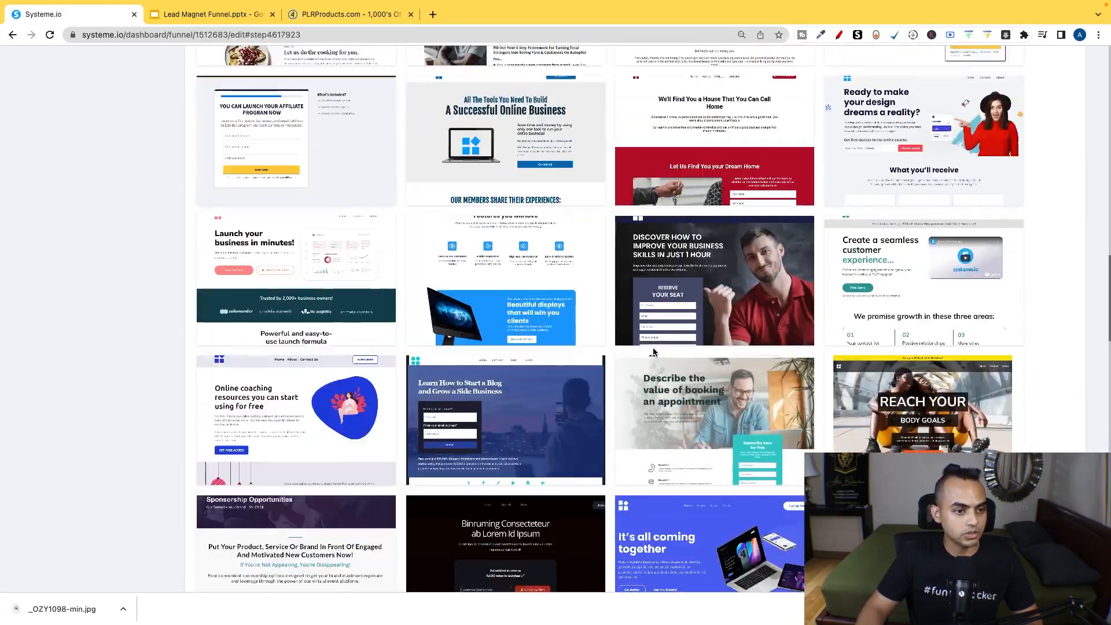
scroll(658, 345, up, 3)
scroll(660, 348, down, 3)
scroll(662, 350, down, 12)
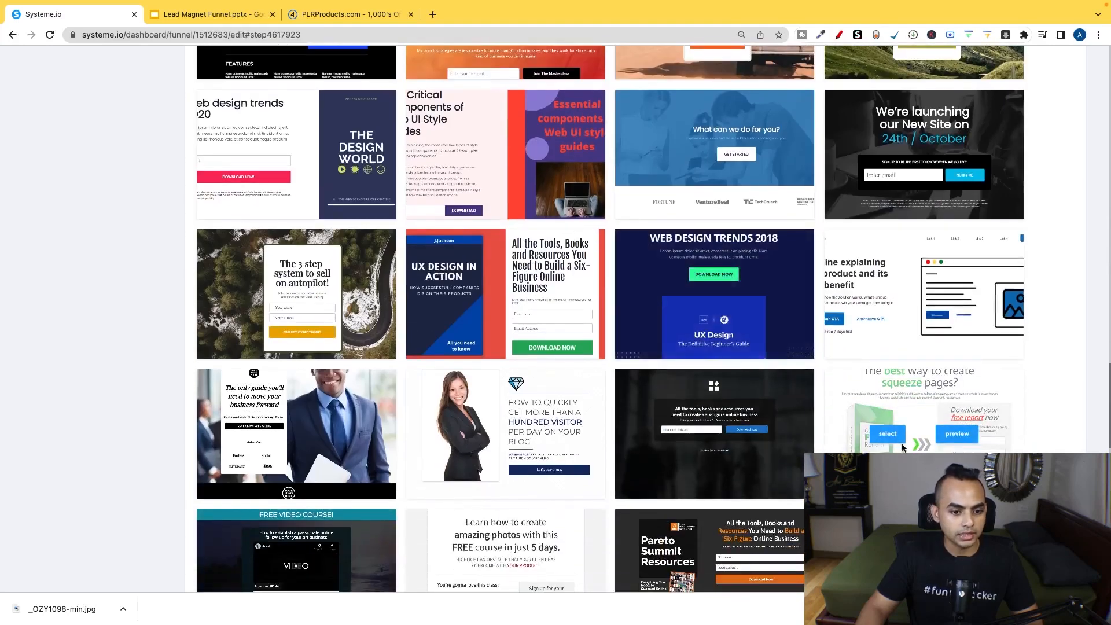
click(952, 440)
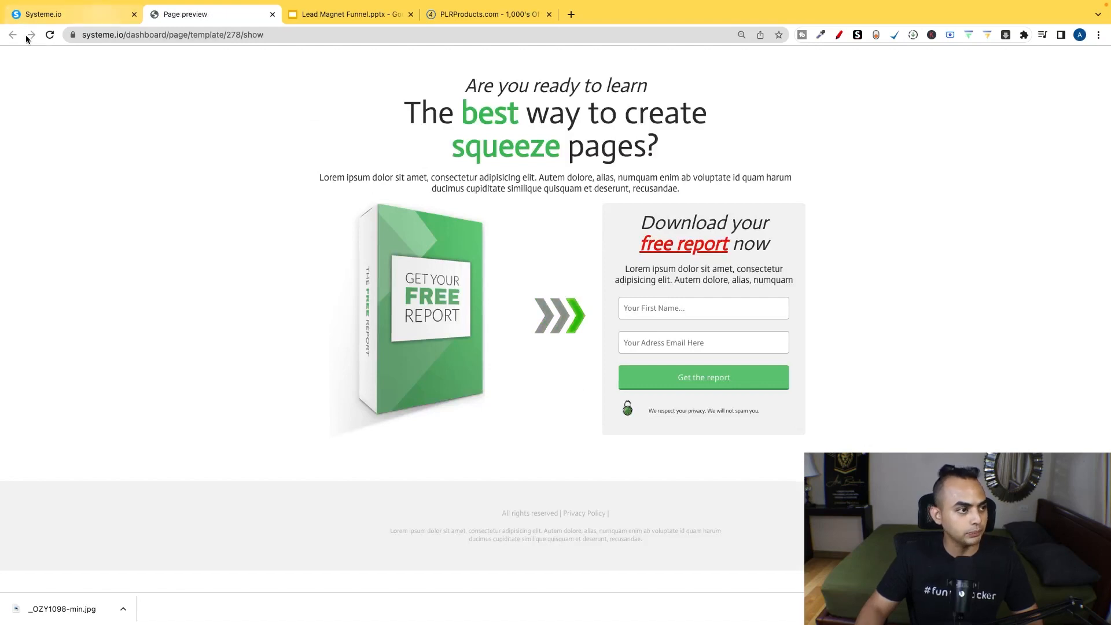
click(64, 13)
click(886, 436)
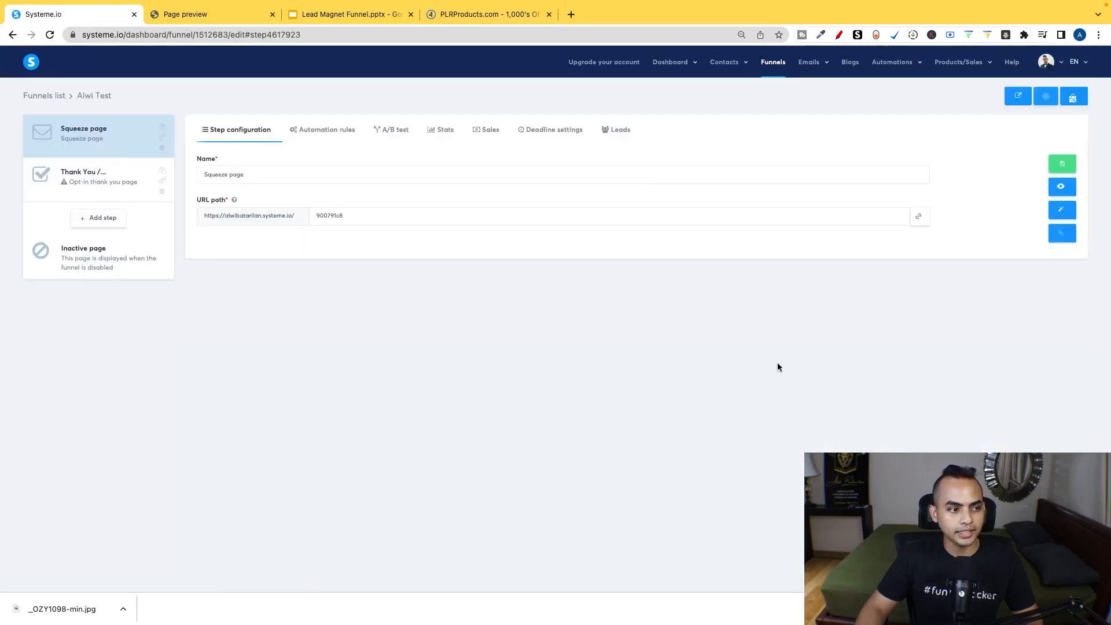
Step: Rename the squeeze page step with the owner's first name followed by "Opt"
click(320, 175)
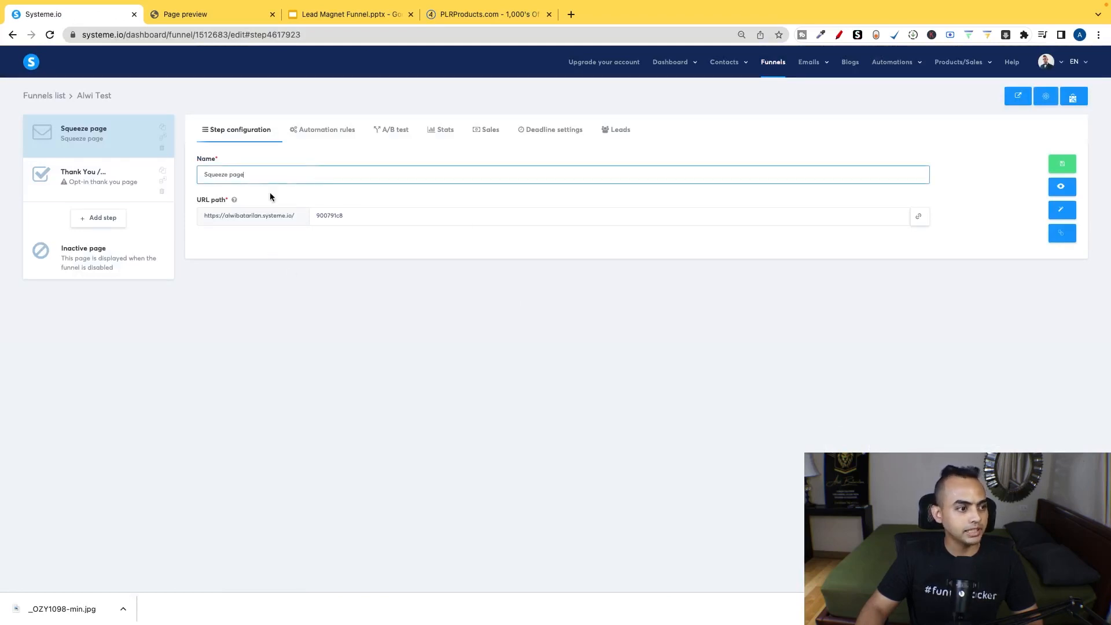
key(super+a)
text(Alwi Opt)
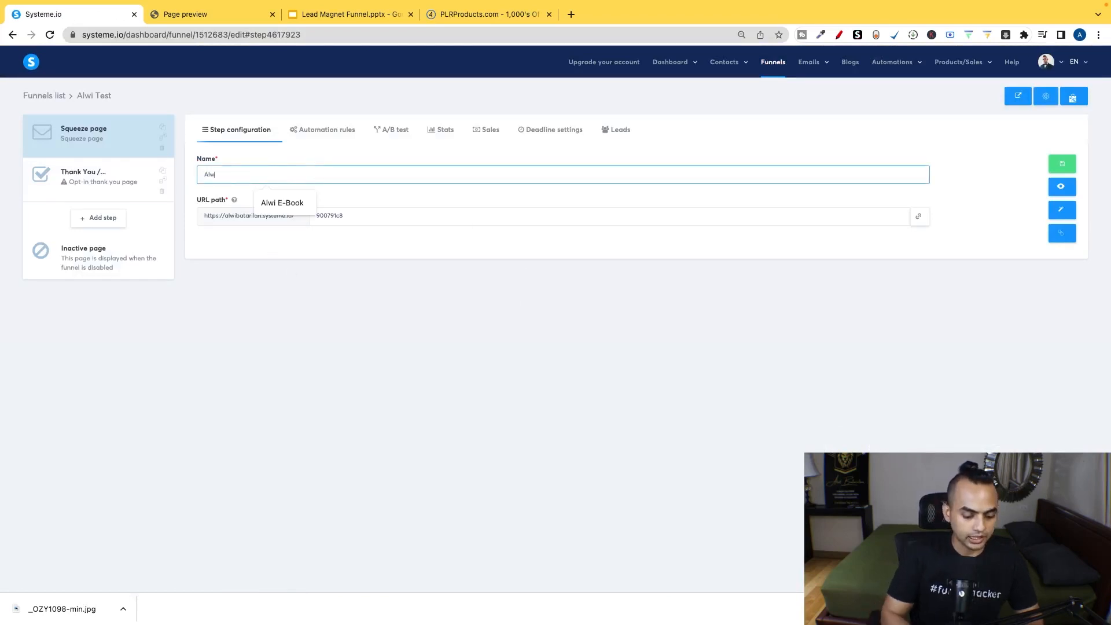
click(372, 236)
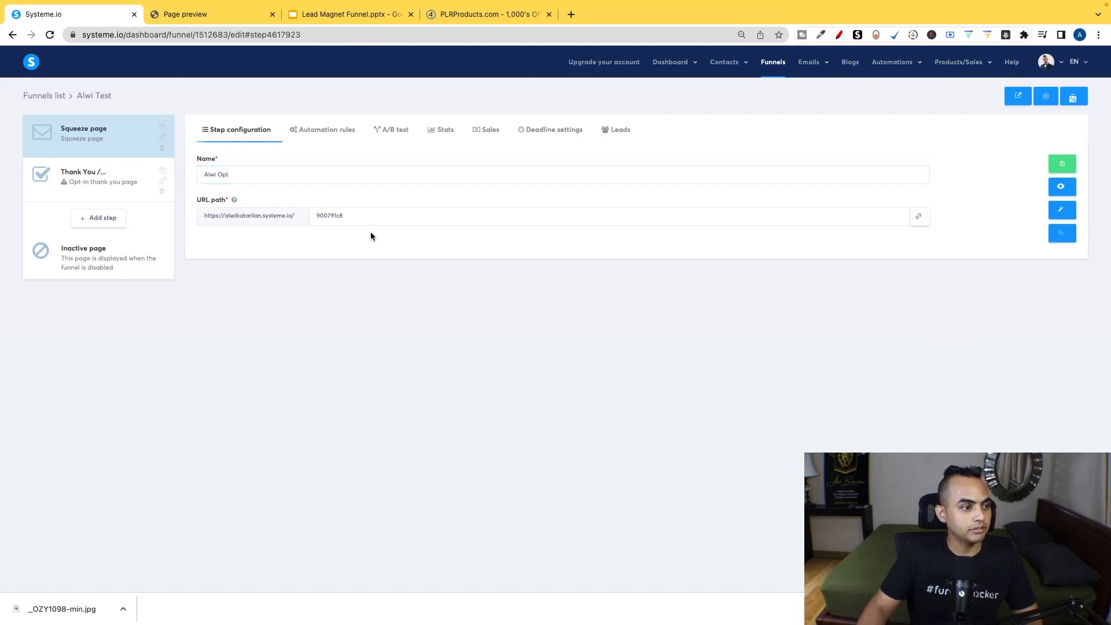
click(839, 35)
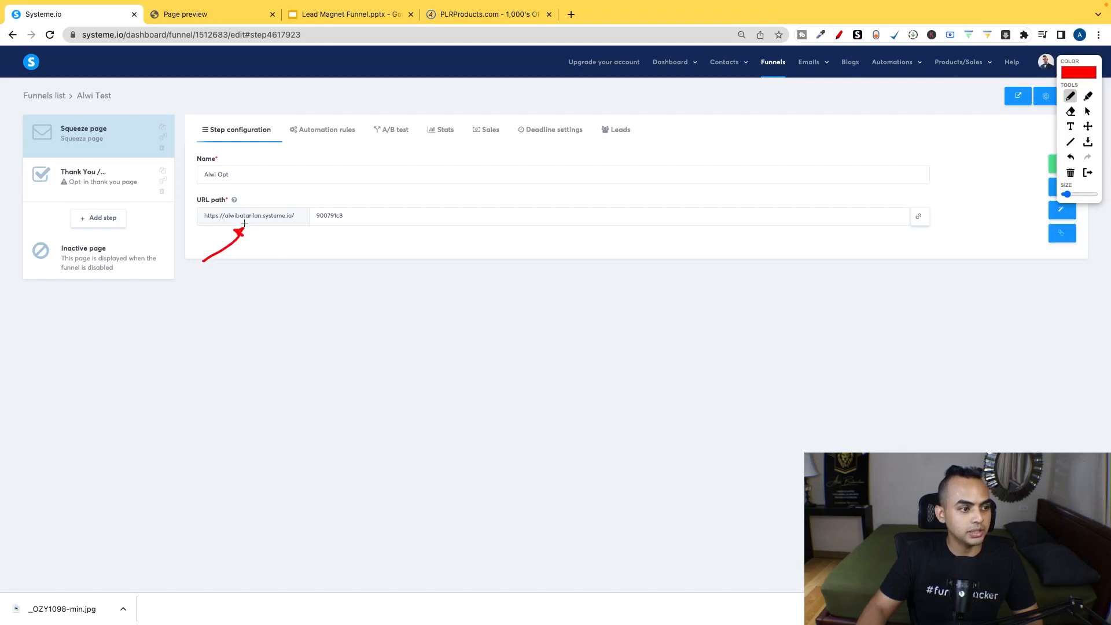
click(1083, 174)
Step: Set the squeeze page's URL path to "optin", save the step and open the page in the editor
click(396, 216)
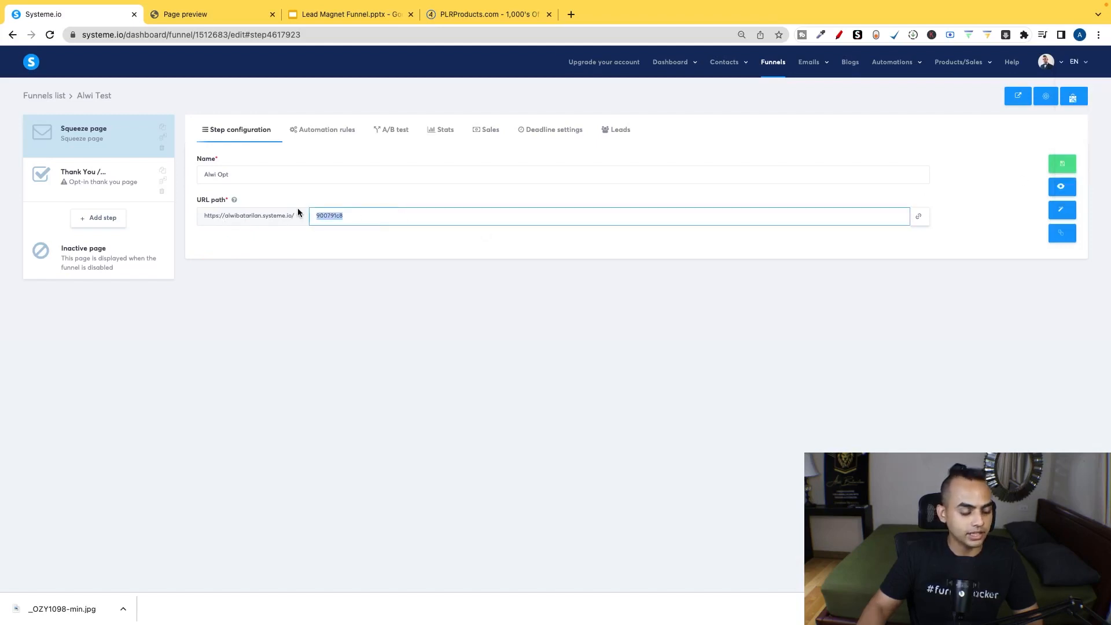
text(optin)
click(916, 377)
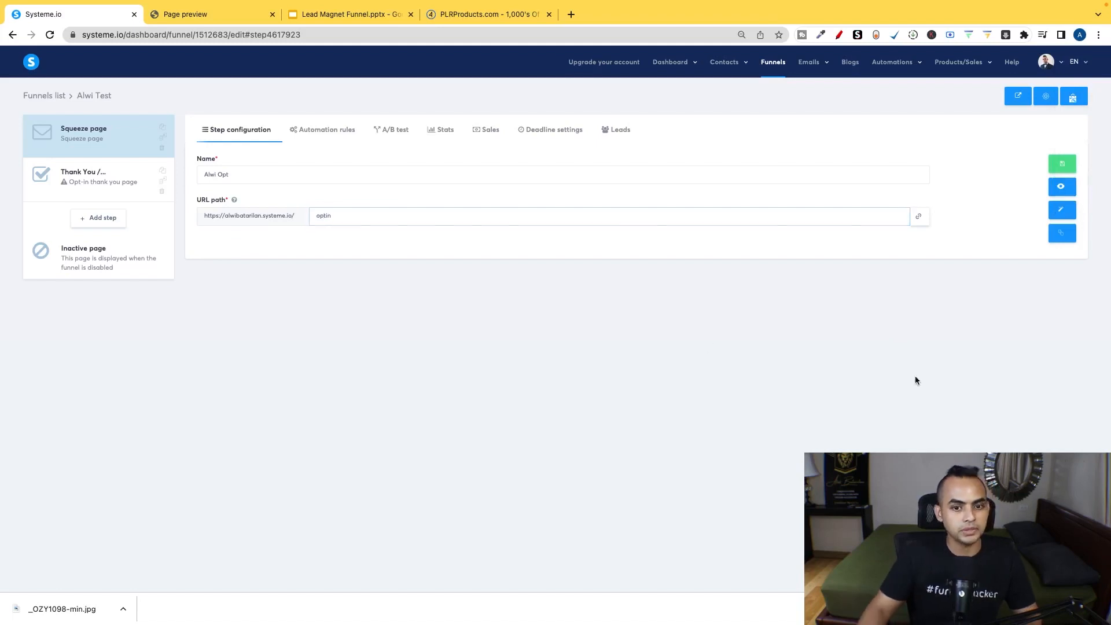
click(1063, 164)
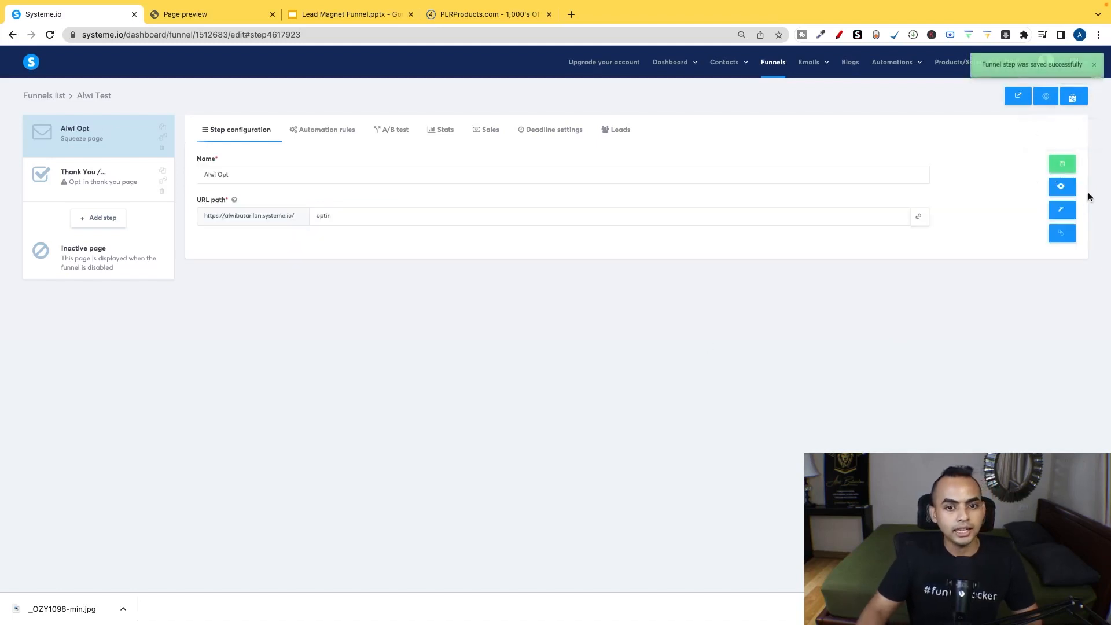
click(1064, 215)
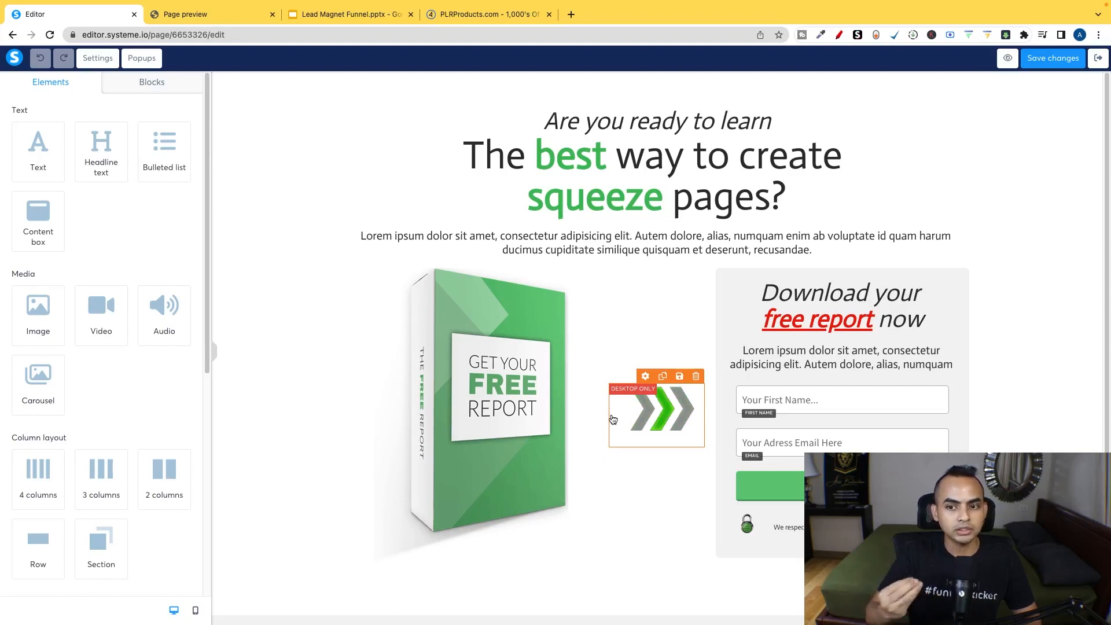
Step: Switch to the PLRProducts.com website and look through its home page down to the featured products
click(487, 15)
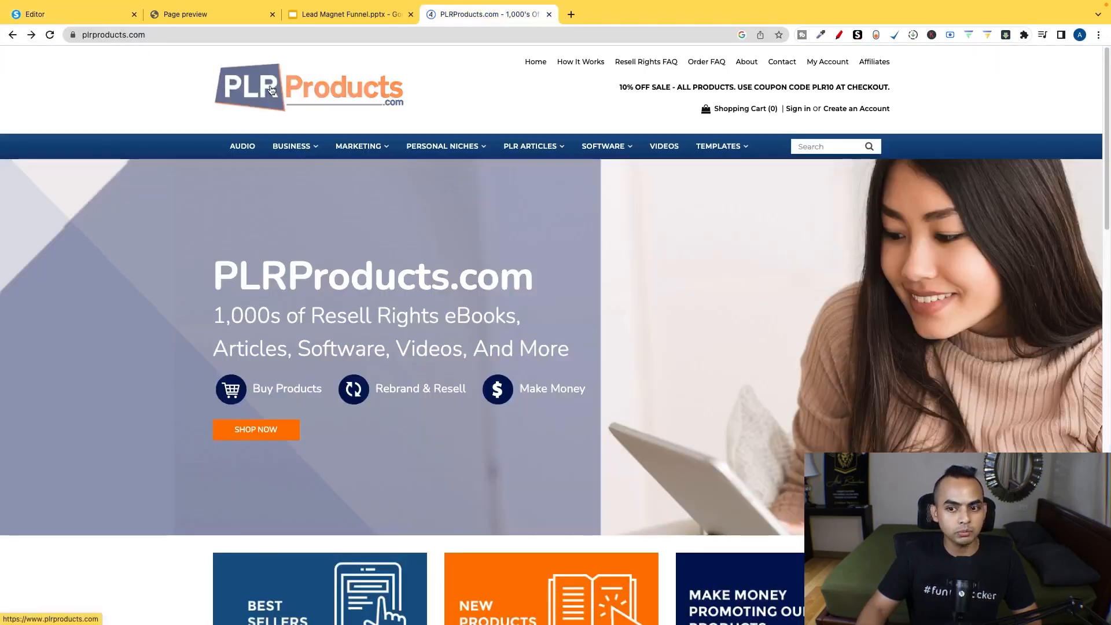
scroll(537, 220, down, 2)
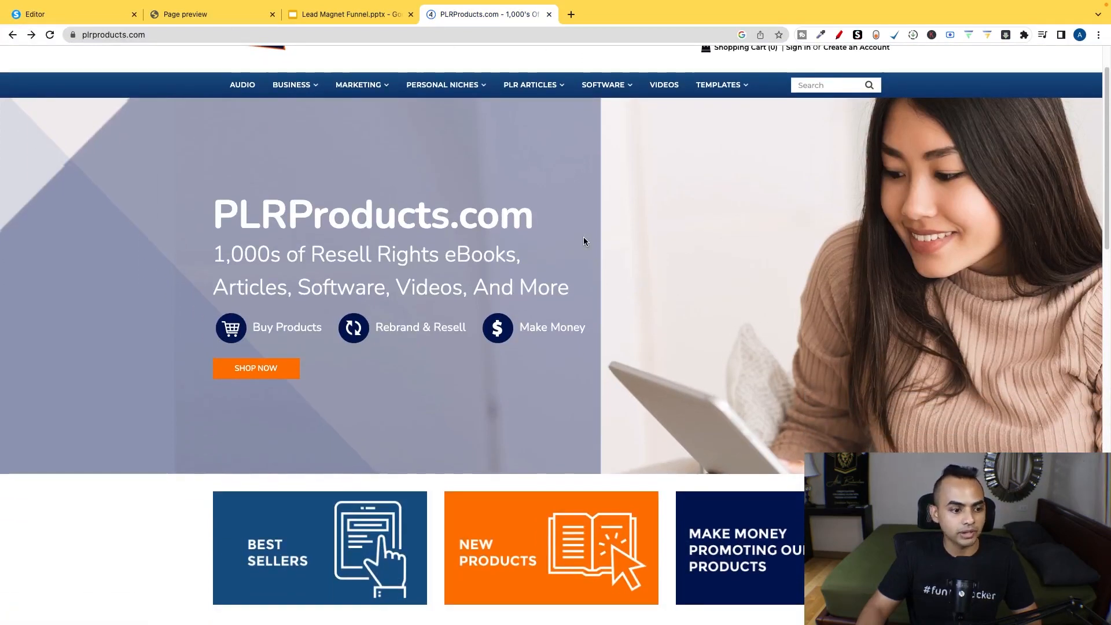
scroll(584, 240, down, 7)
scroll(608, 502, down, 1)
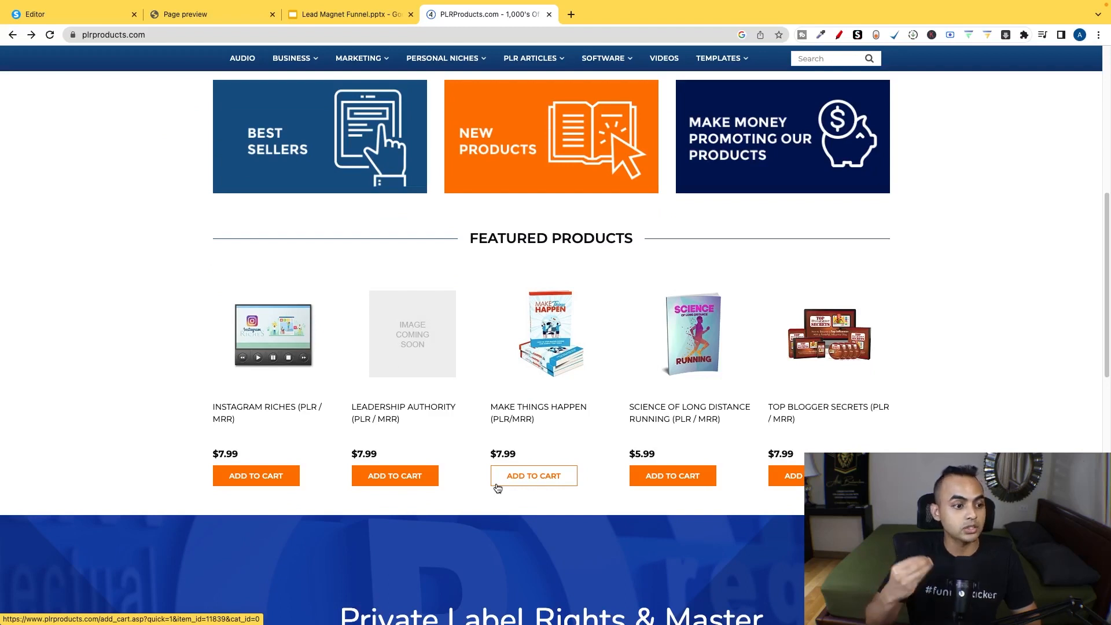
Step: Look through the personal niches and PLR articles categories and the featured products on the PLRProducts.com home page
scroll(498, 486, up, 4)
mouse_move(433, 58)
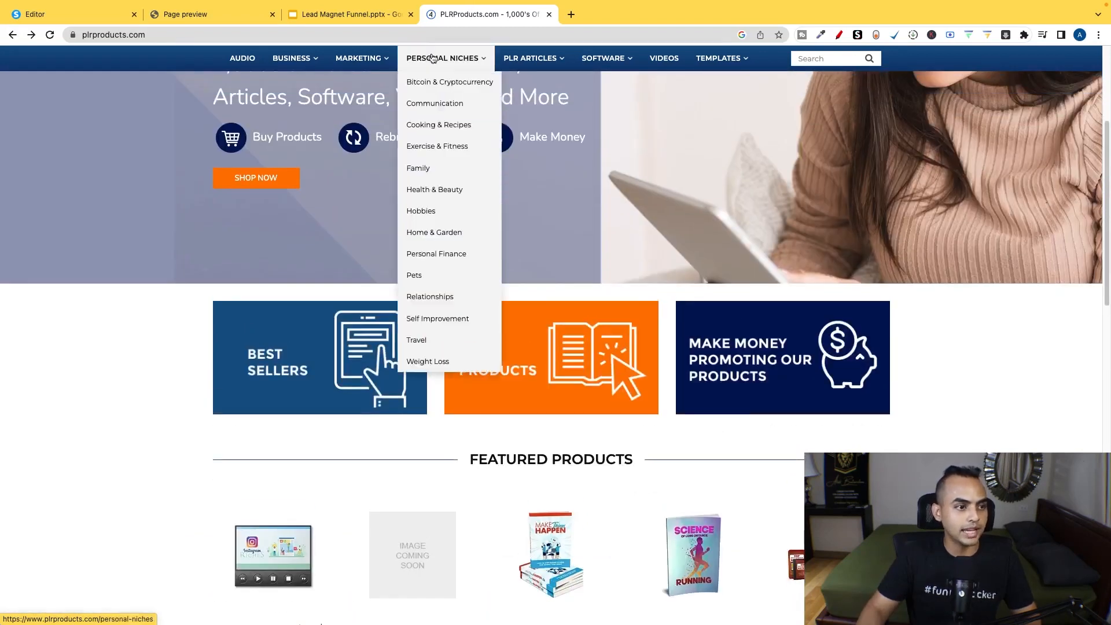
mouse_move(537, 77)
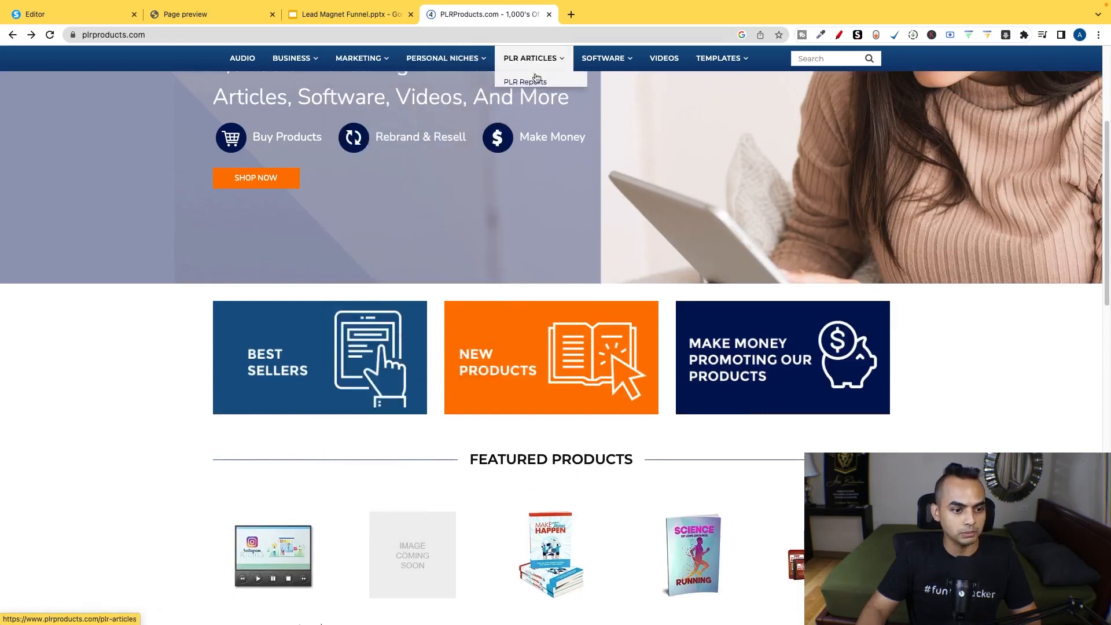
scroll(515, 294, down, 4)
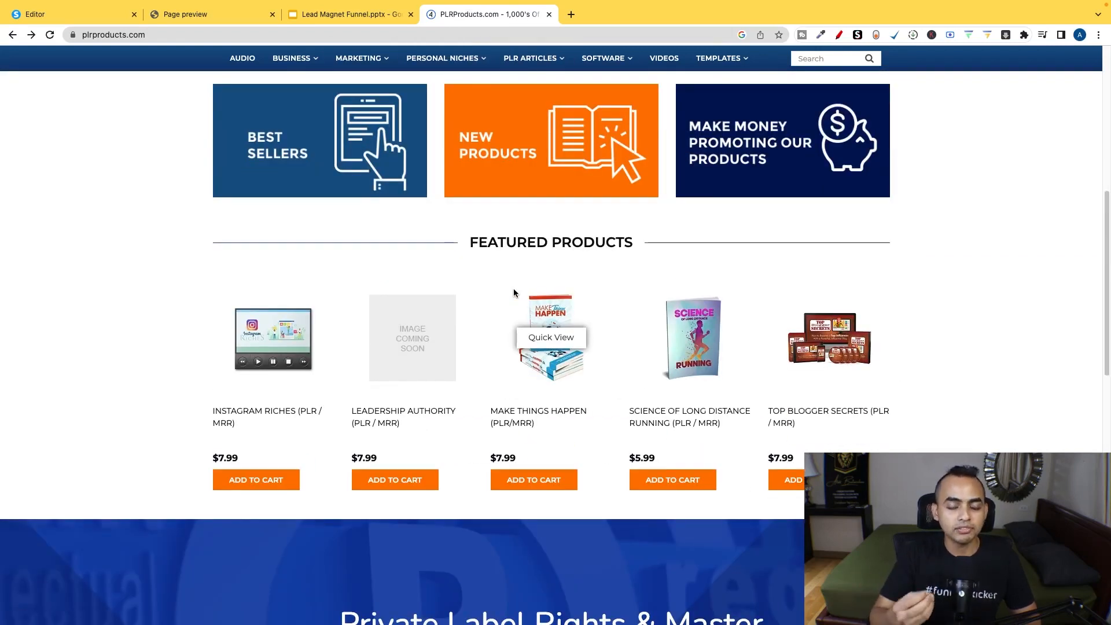
Step: Switch back to the Systeme.io editor and replace the green free report box image with System.io.jpg from the uploaded images
click(53, 14)
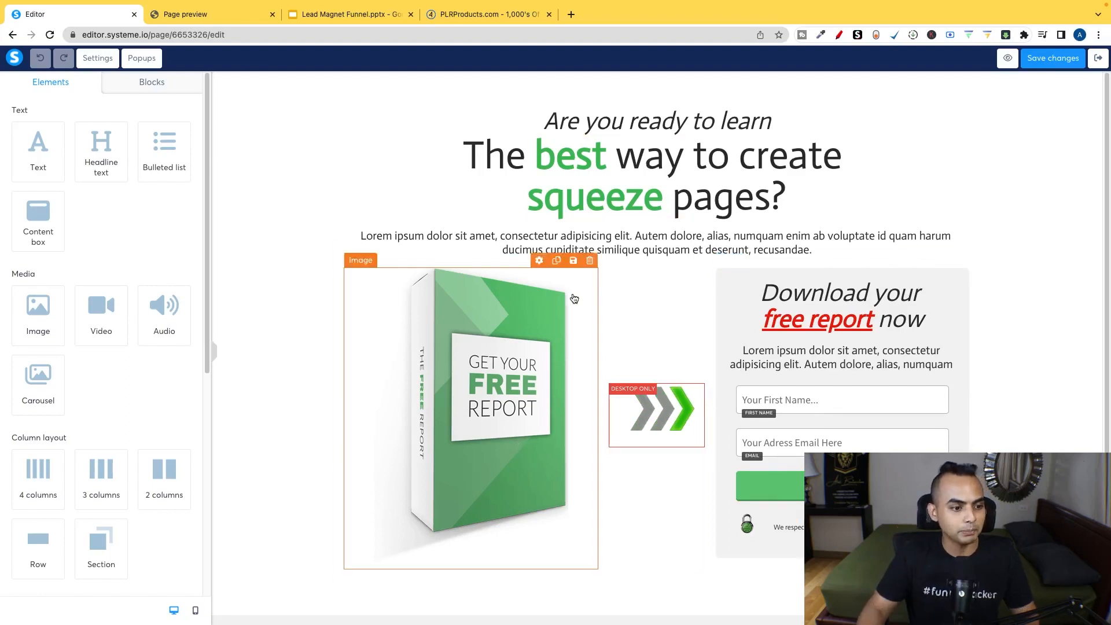
click(544, 356)
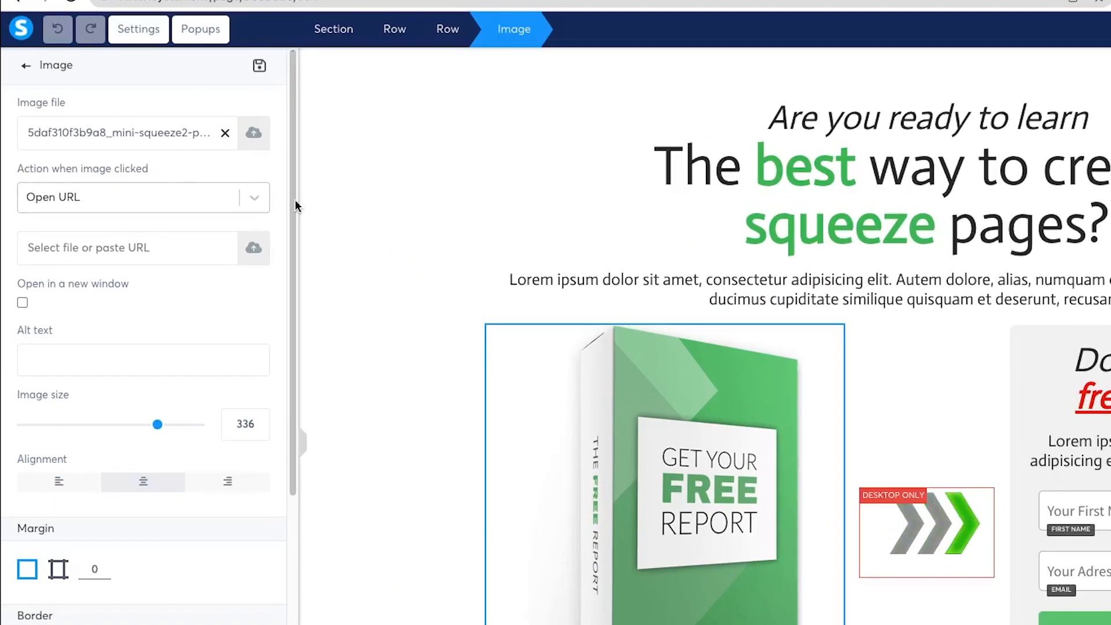
scroll(204, 471, down, 3)
scroll(173, 452, up, 3)
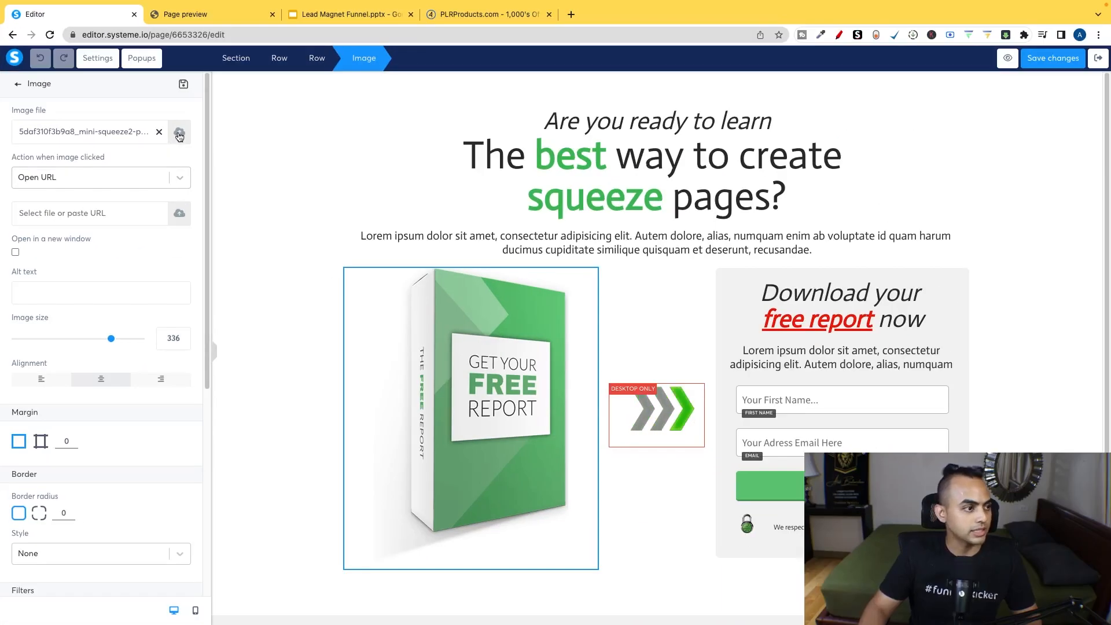
click(180, 133)
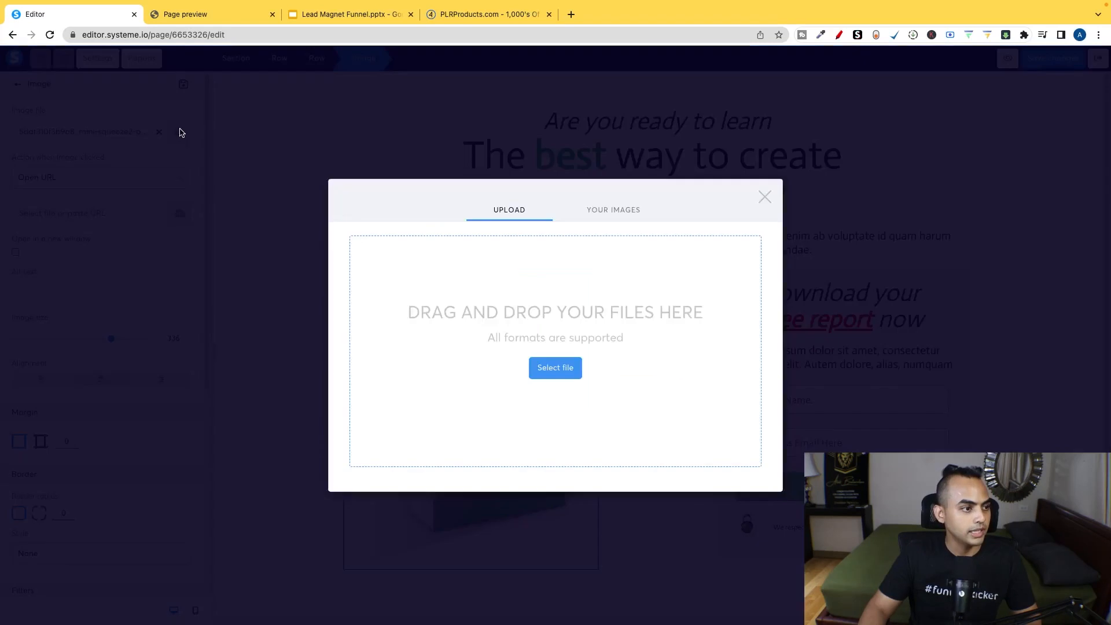
click(599, 212)
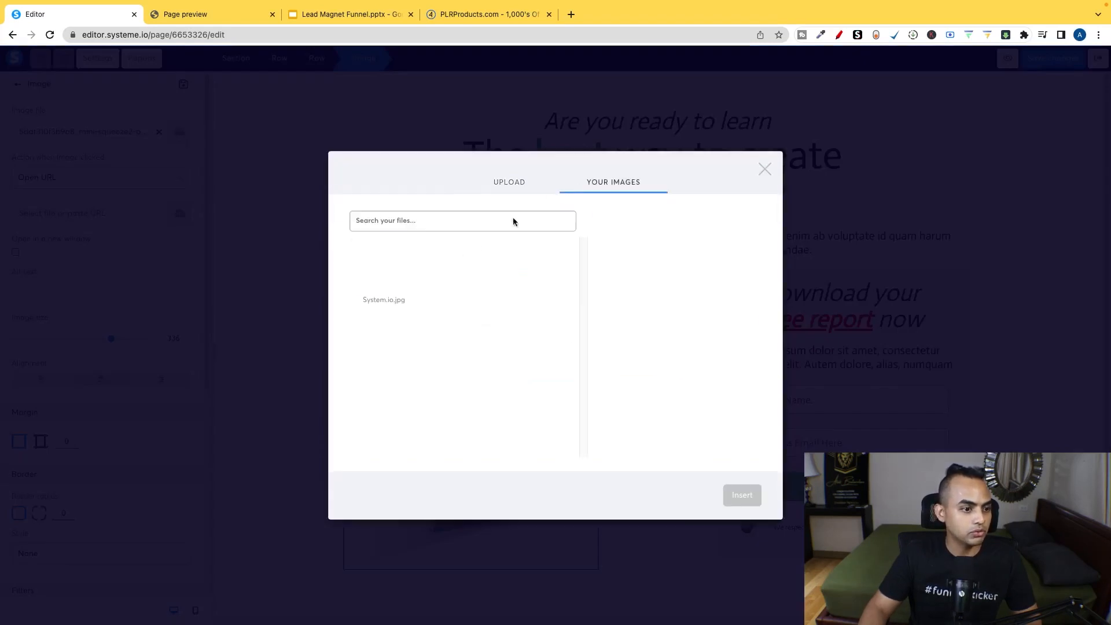
click(382, 288)
click(740, 501)
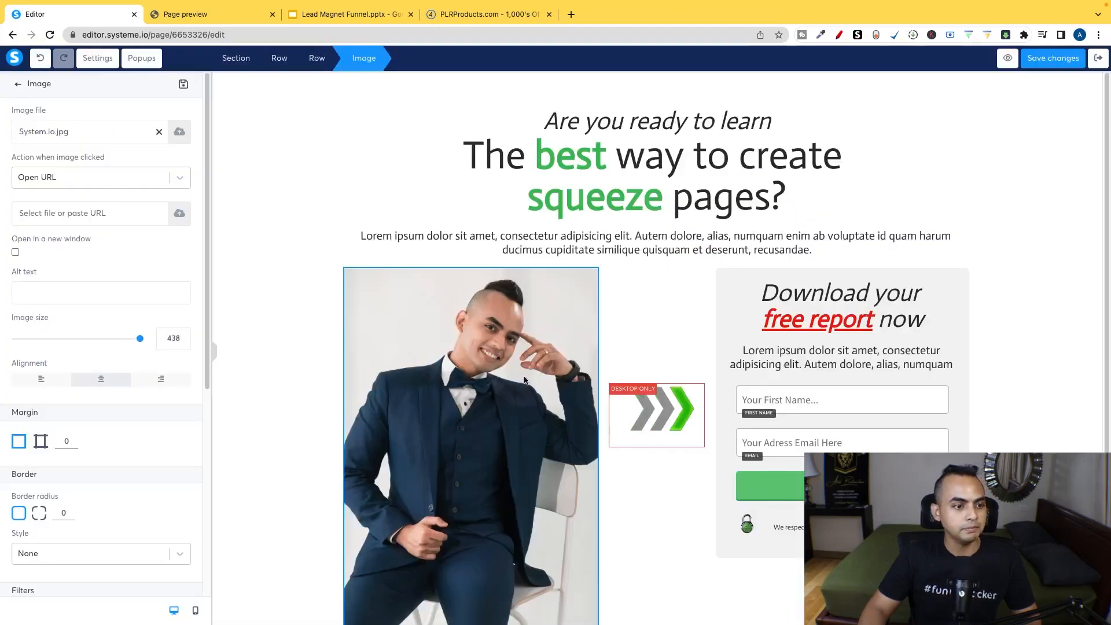
Step: Reduce the size of the portrait image beside the opt-in form to 340
click(681, 501)
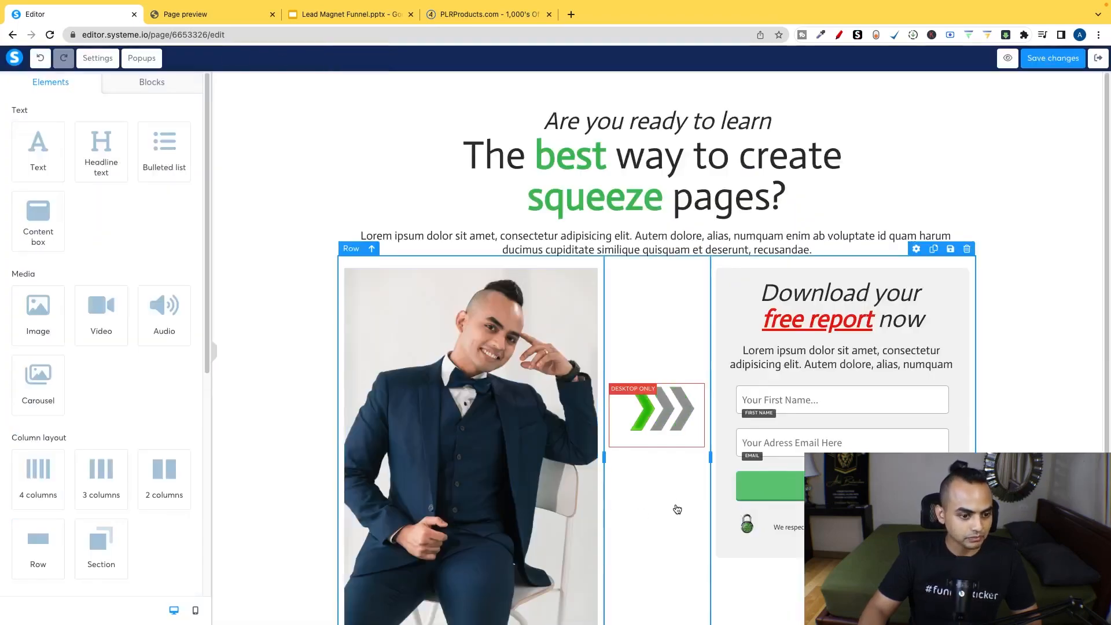
scroll(660, 486, down, 2)
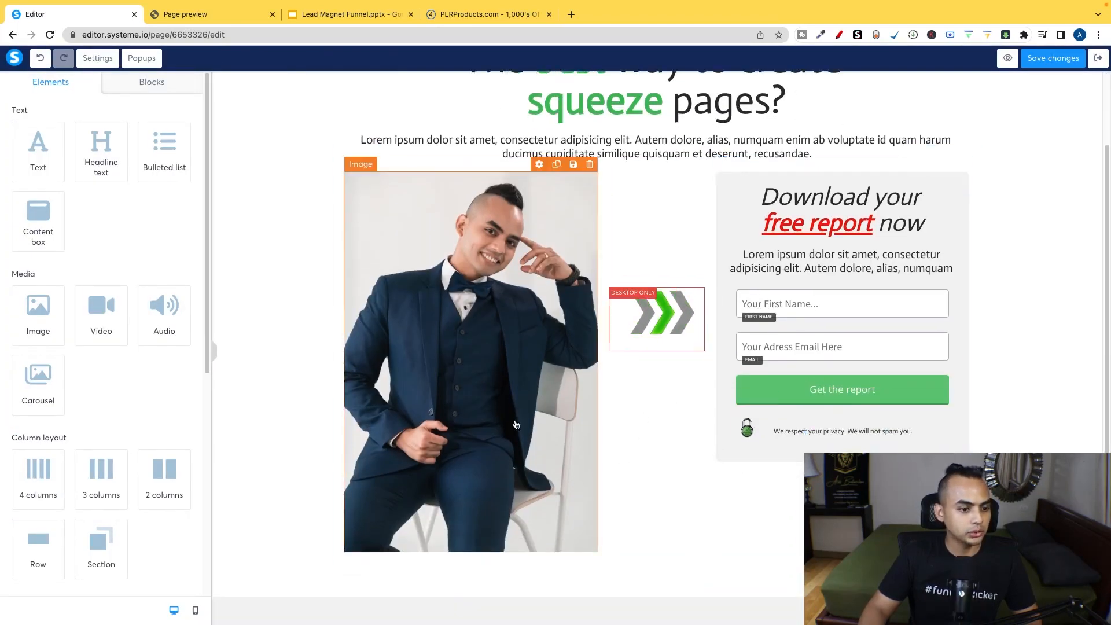
scroll(547, 420, up, 1)
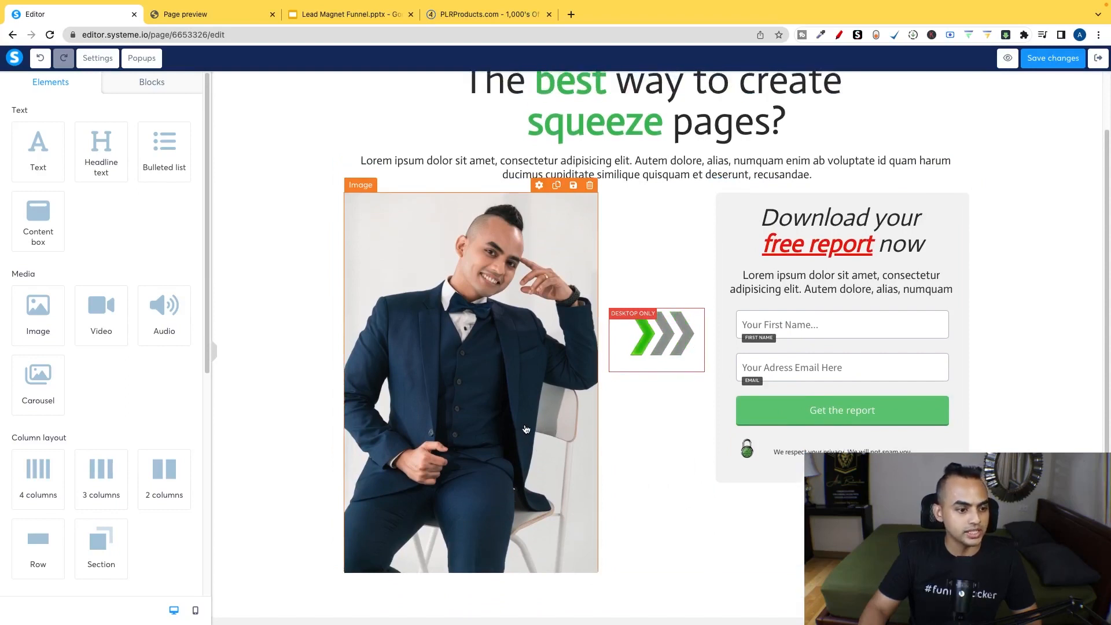
click(526, 429)
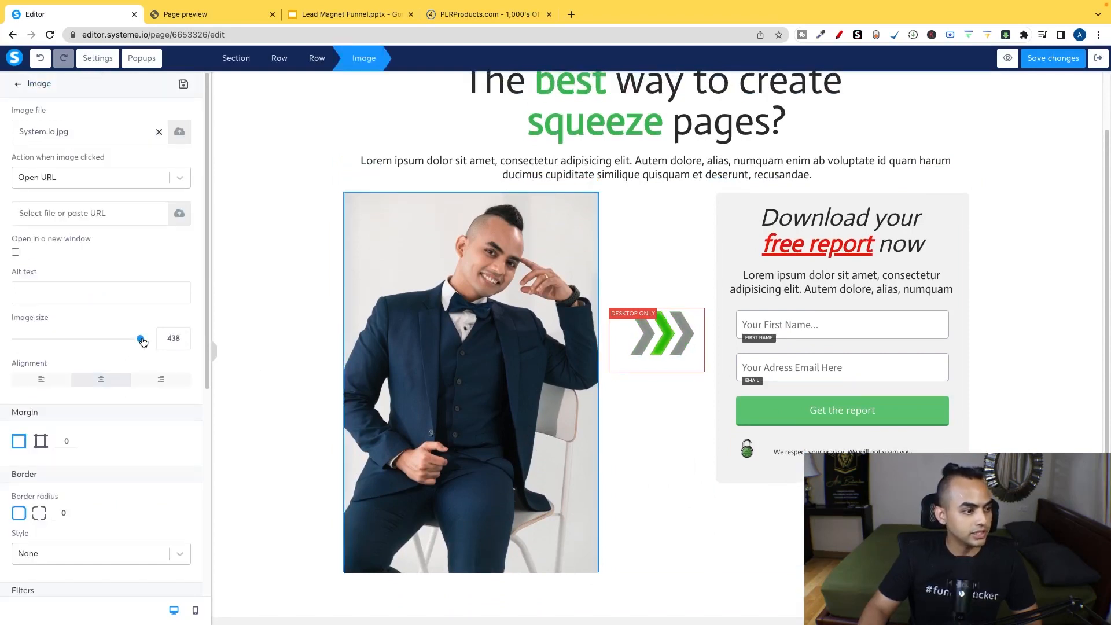
drag(142, 341, 113, 344)
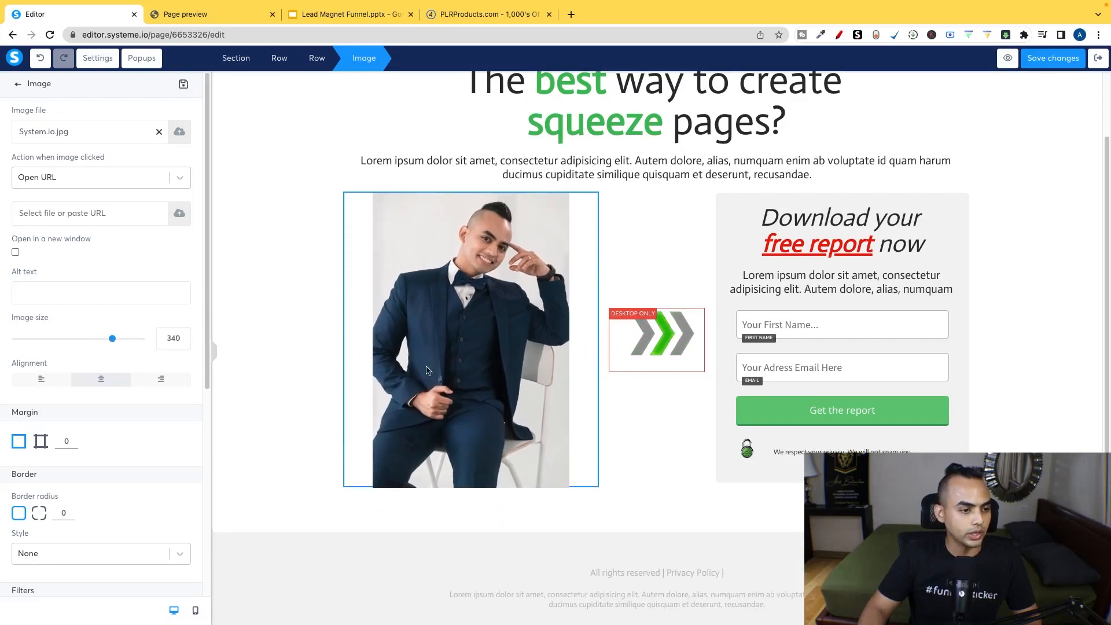
click(1002, 274)
scroll(1002, 274, up, 2)
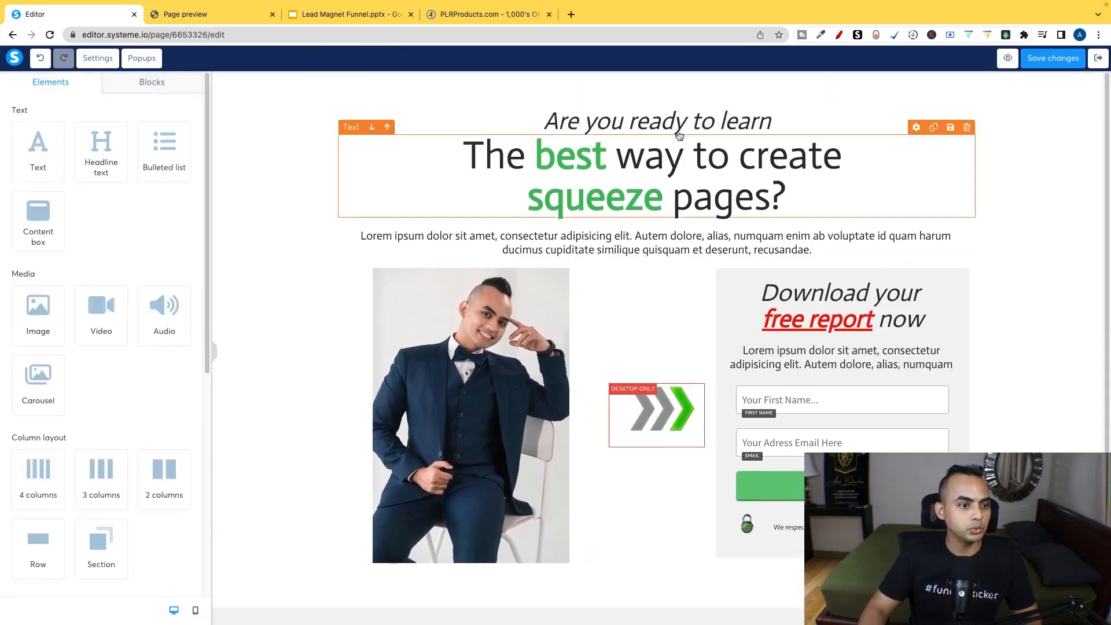
Step: Replace the "Are you ready to learn" line above the headline with "(100% Free Course)"
click(746, 124)
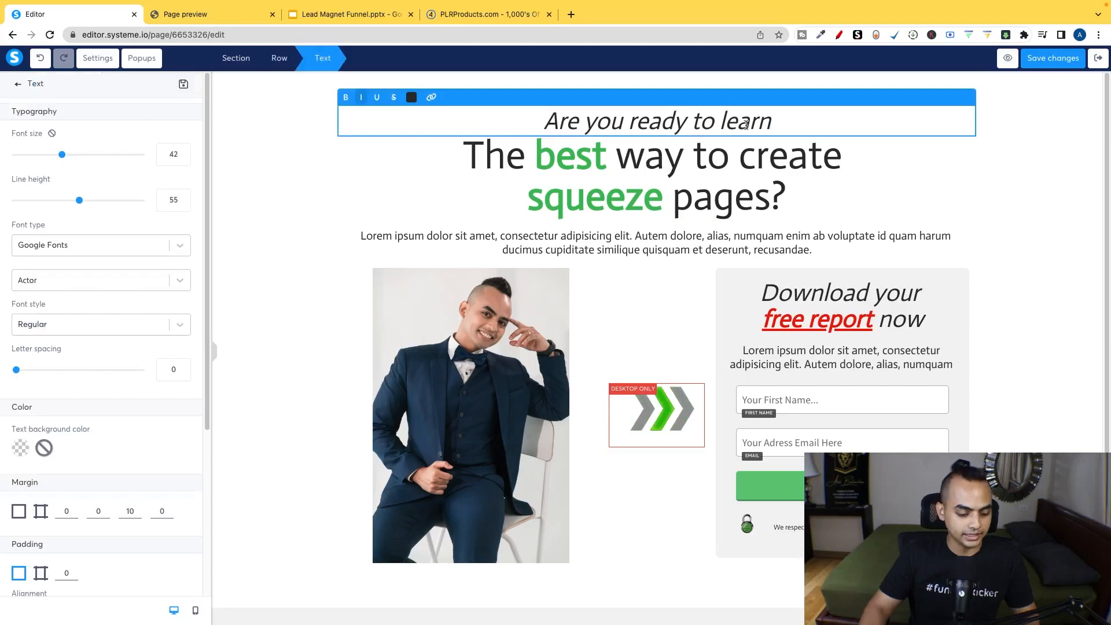
key(ctrl+a)
text((100% Free c)
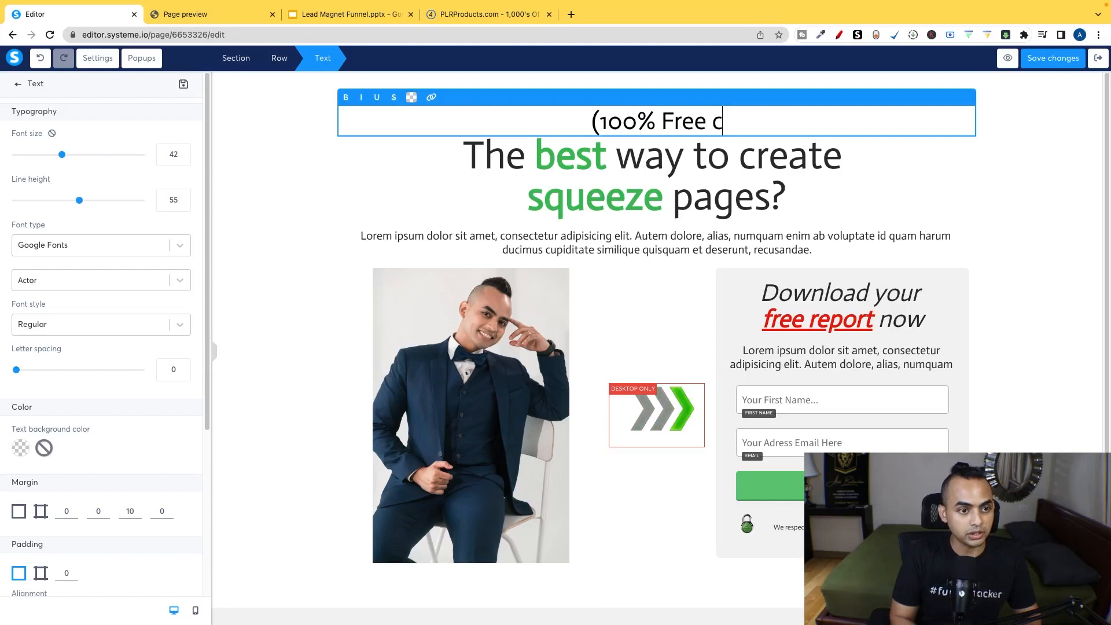
key(BackSpace)
text(Course))
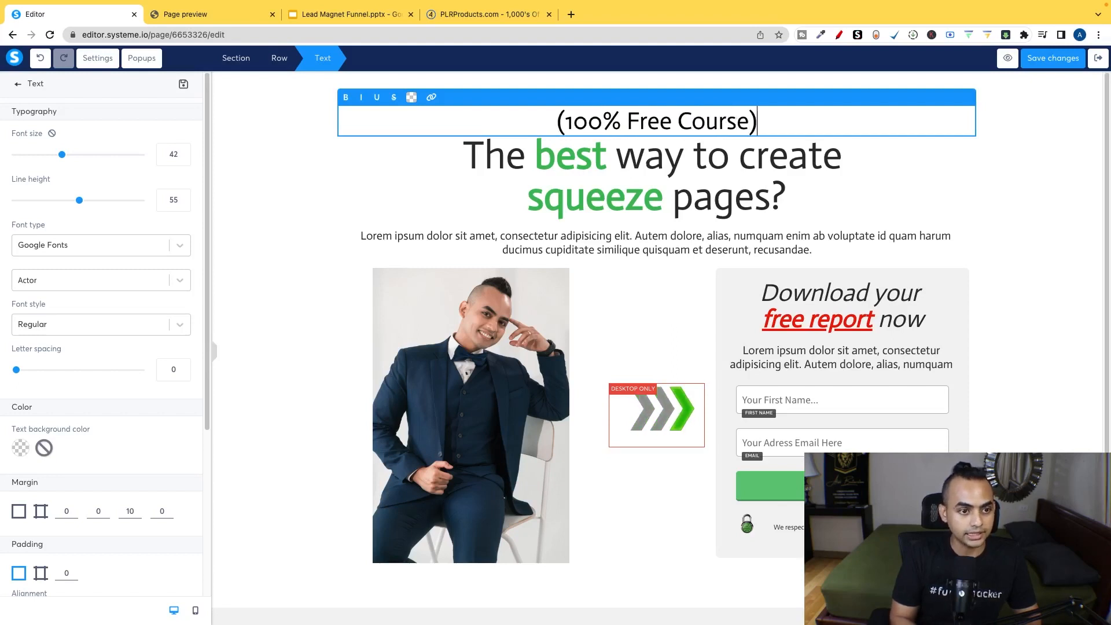
Step: Set the "(100% Free Course)" line to font size 25 with letter spacing 1
key(ctrl+a)
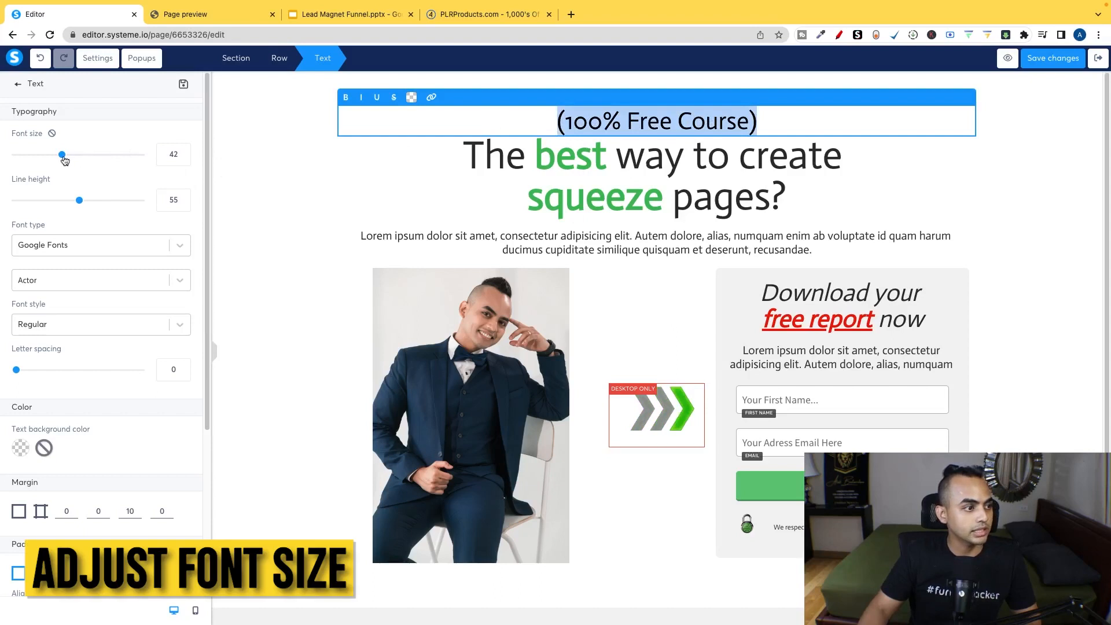
drag(62, 154, 39, 159)
click(105, 246)
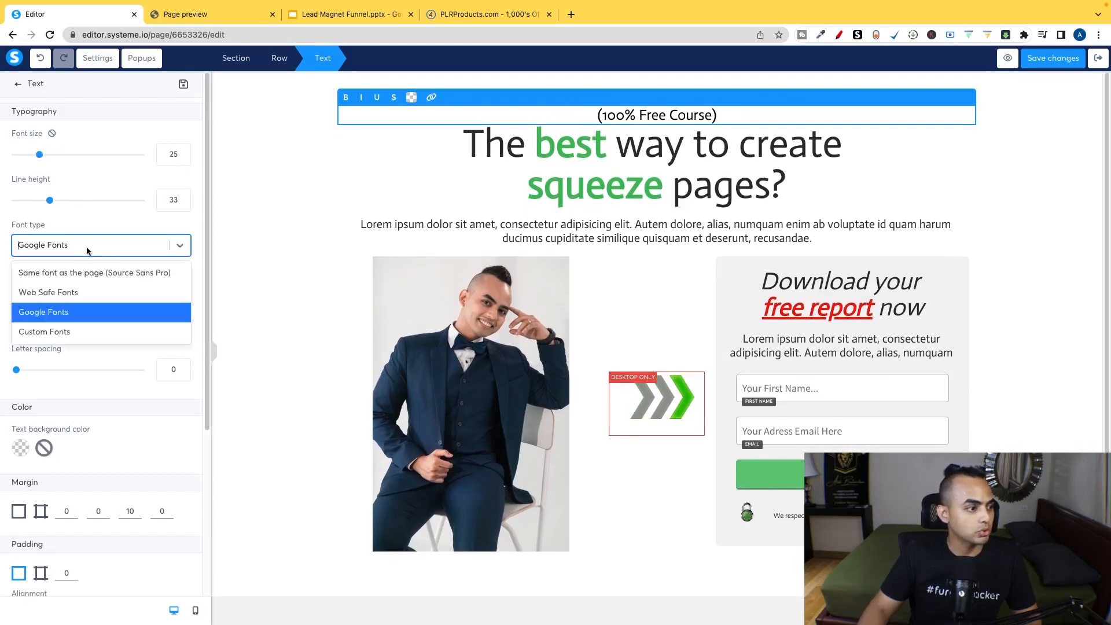
click(107, 247)
scroll(116, 342, down, 1)
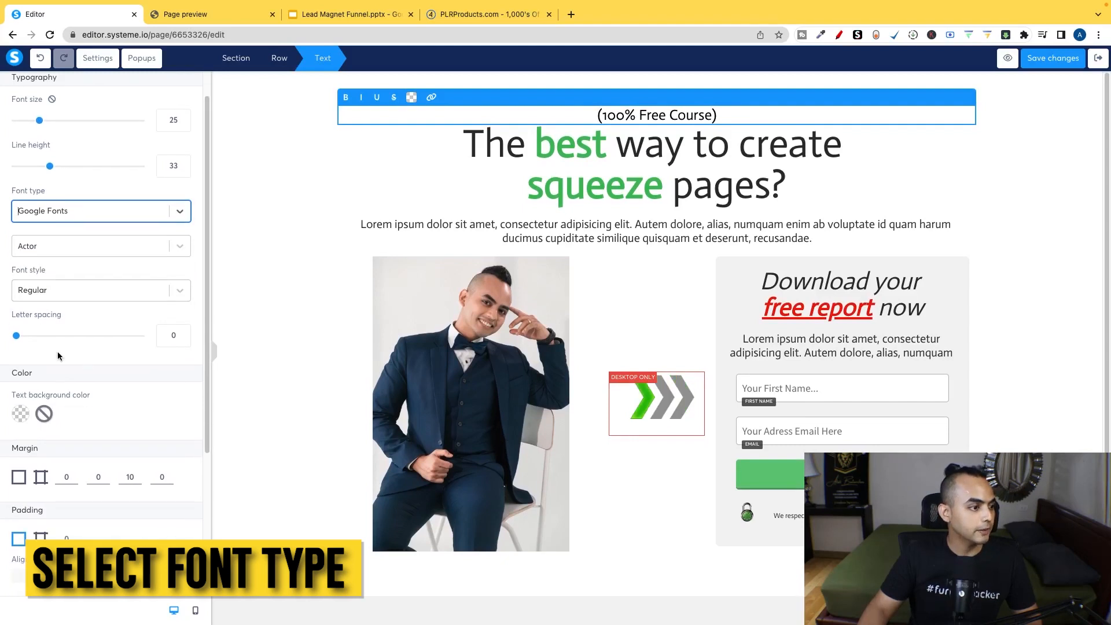
mouse_move(16, 336)
mouse_down()
mouse_move(69, 337)
mouse_move(28, 338)
mouse_up()
scroll(96, 373, down, 5)
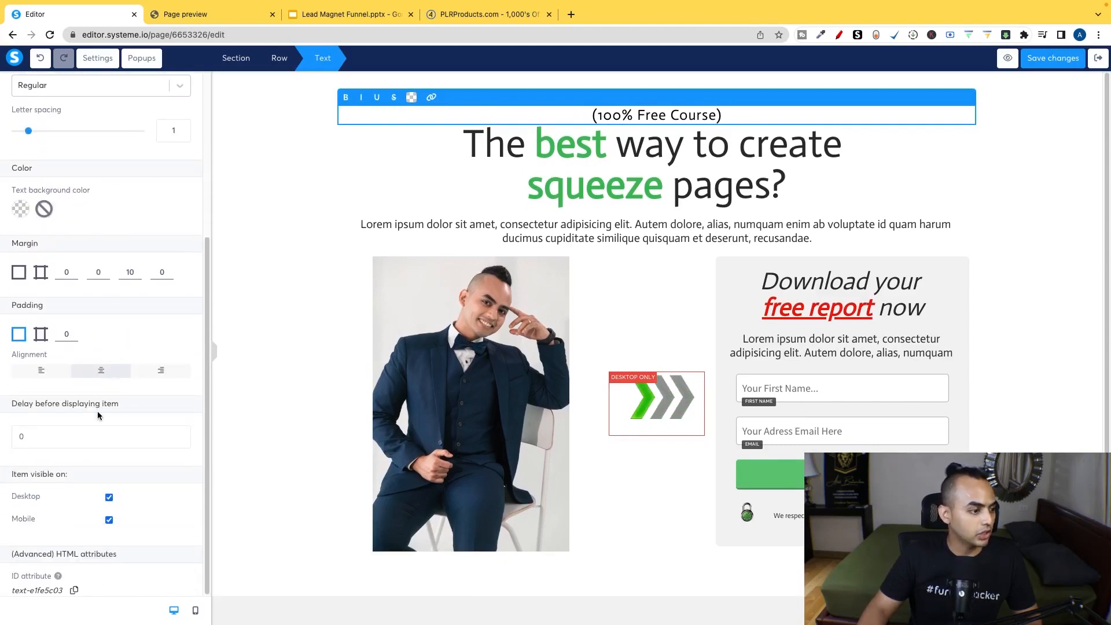
scroll(151, 302, up, 5)
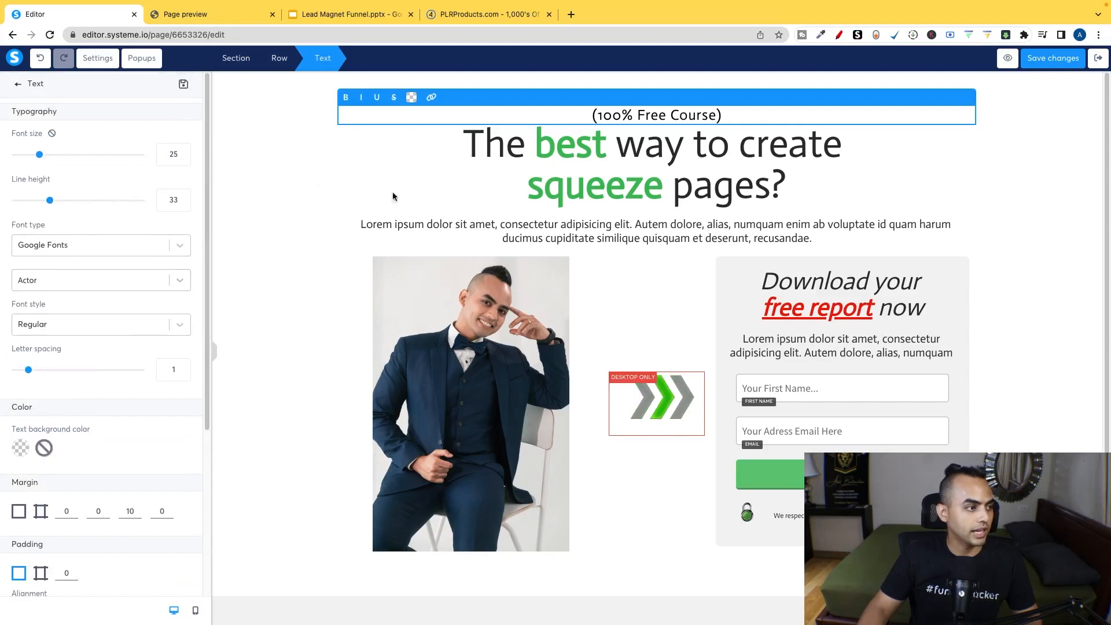
Step: Replace the main headline with "Discover A Simple 3 Step Process To Make Your First $1,000 Online"
click(524, 177)
double_click(630, 155)
click(554, 159)
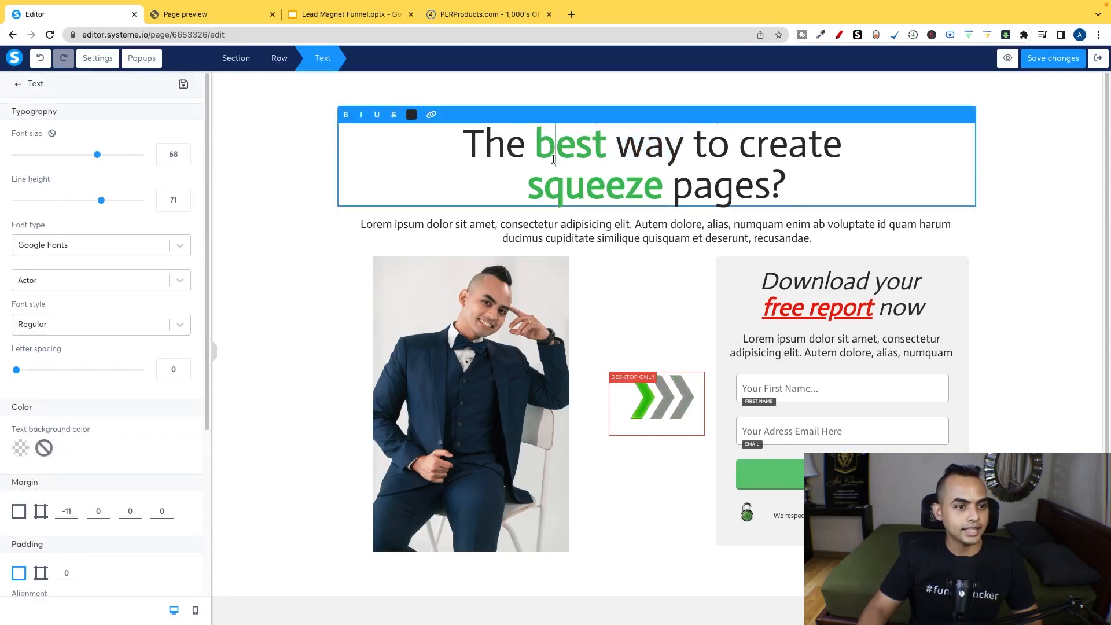
key(ctrl+a)
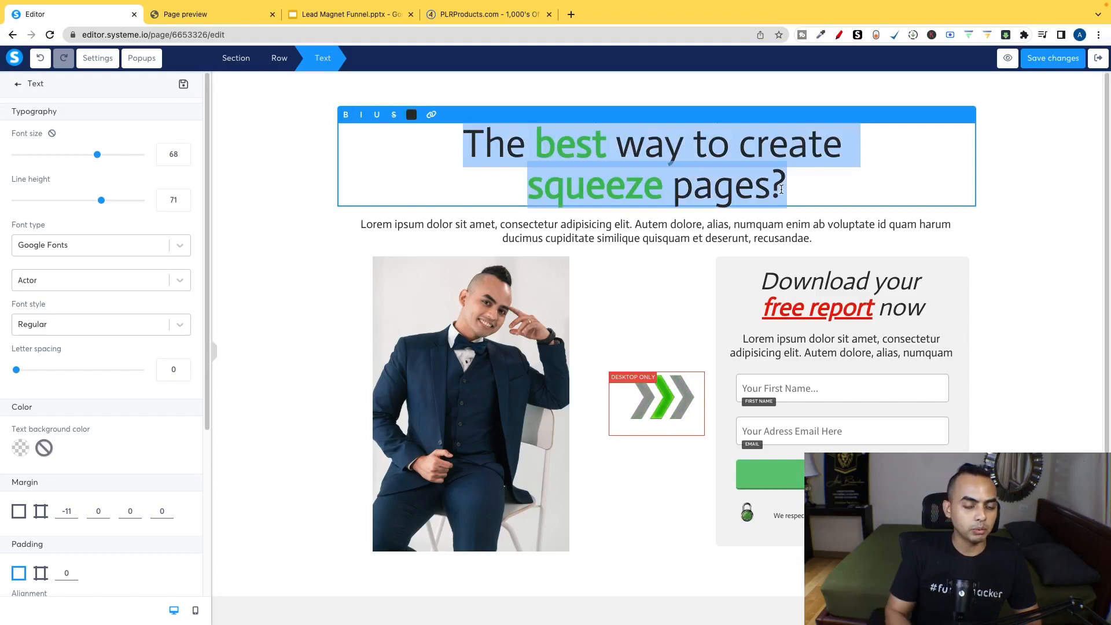
key(BackSpace)
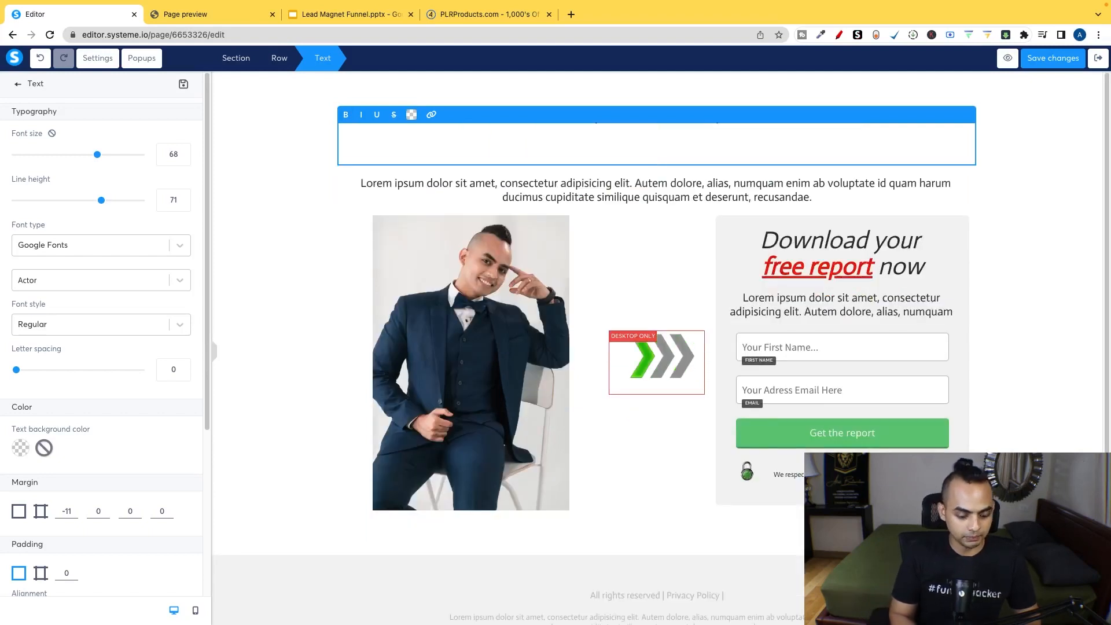
text(Discover A Sim)
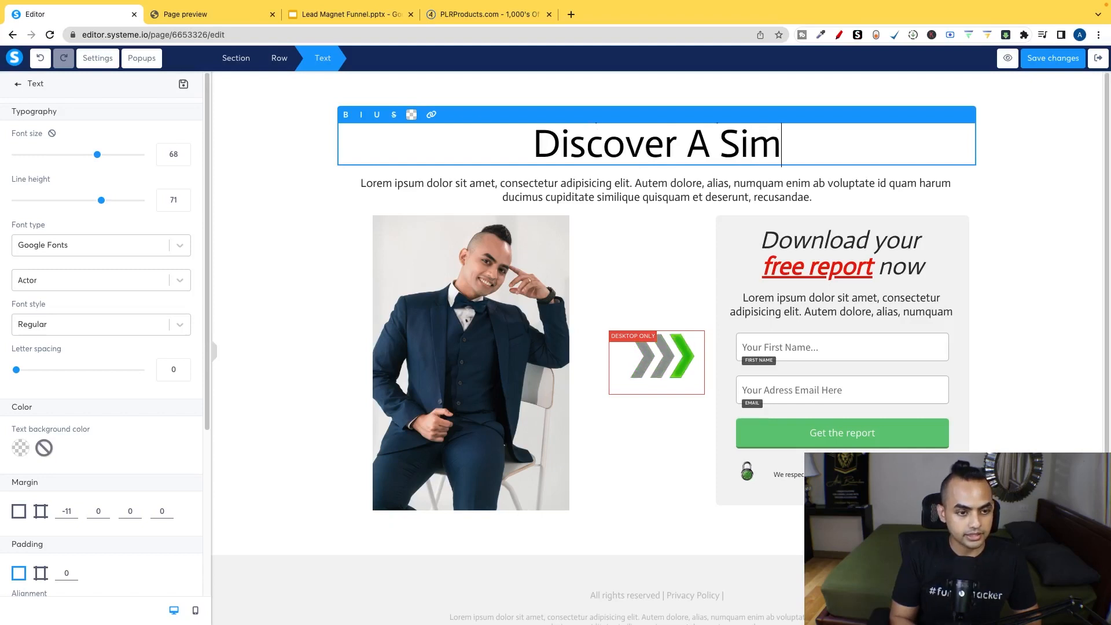
text(ple 3 S)
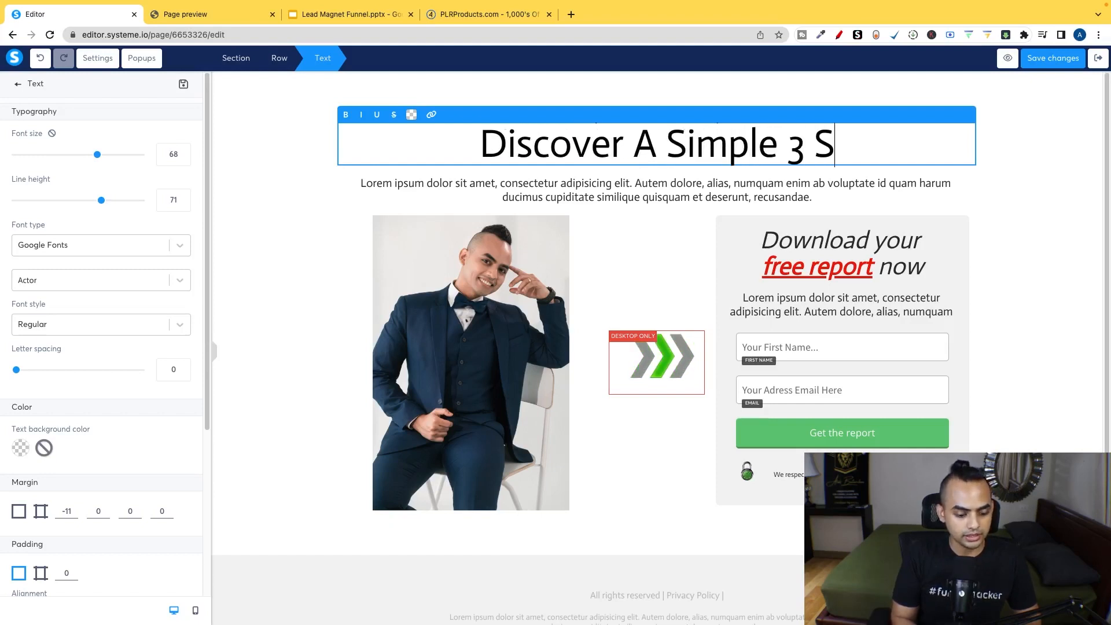
text(tep Process to M)
key(BackSpace)
key(BackSpace)
key(BackSpace)
key(BackSpace)
text(To Make )
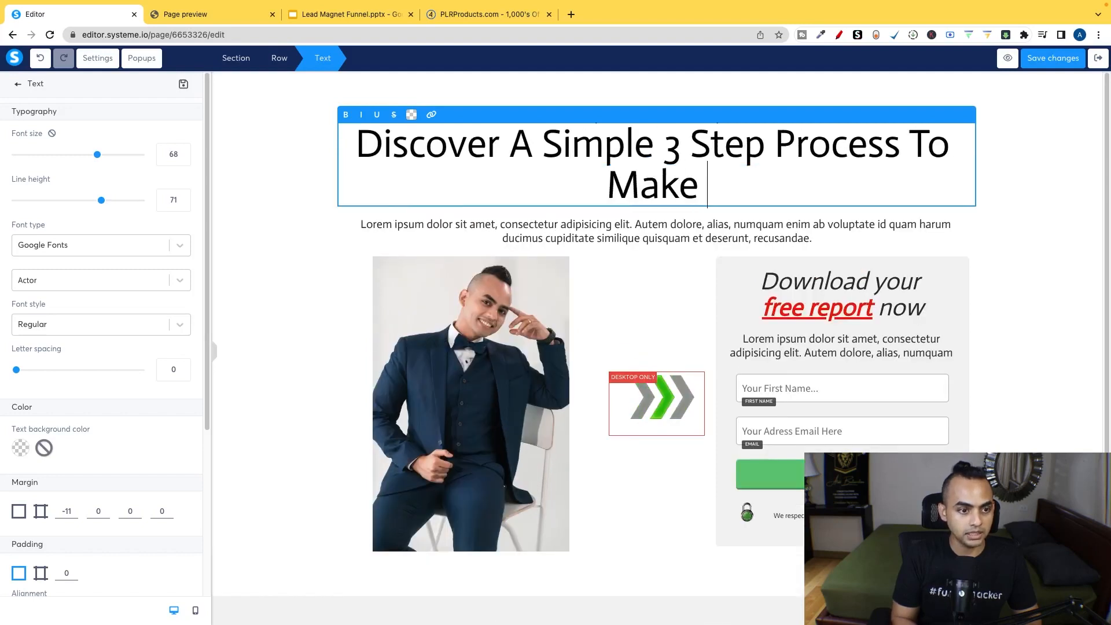
text(Your First $1,000 Online)
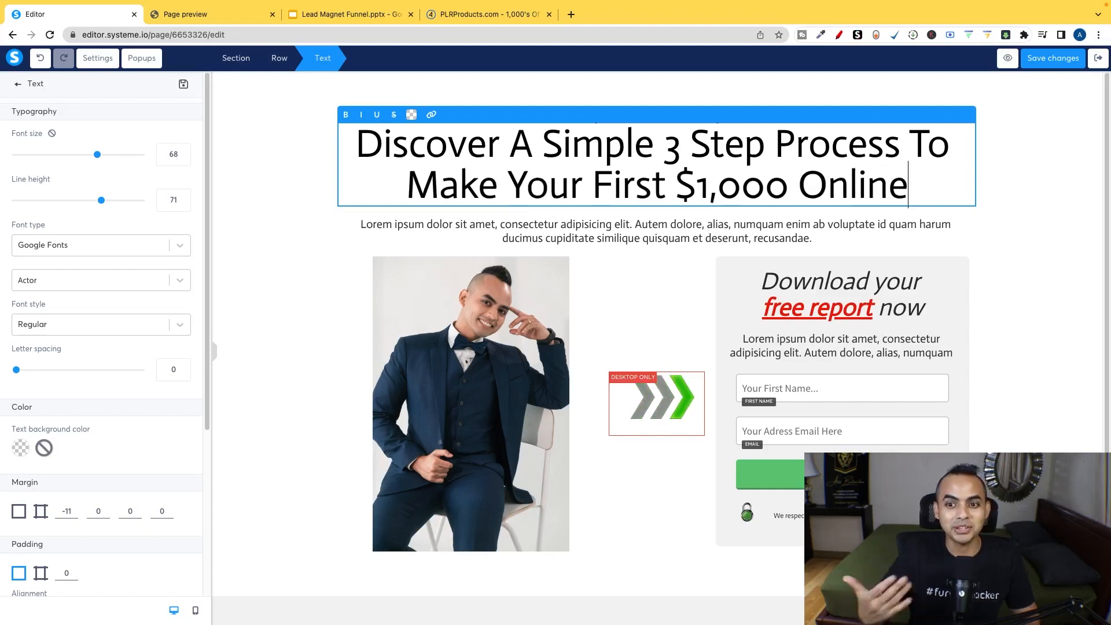
Step: Underline the words "Make Your First $1,000" in the main headline
click(624, 204)
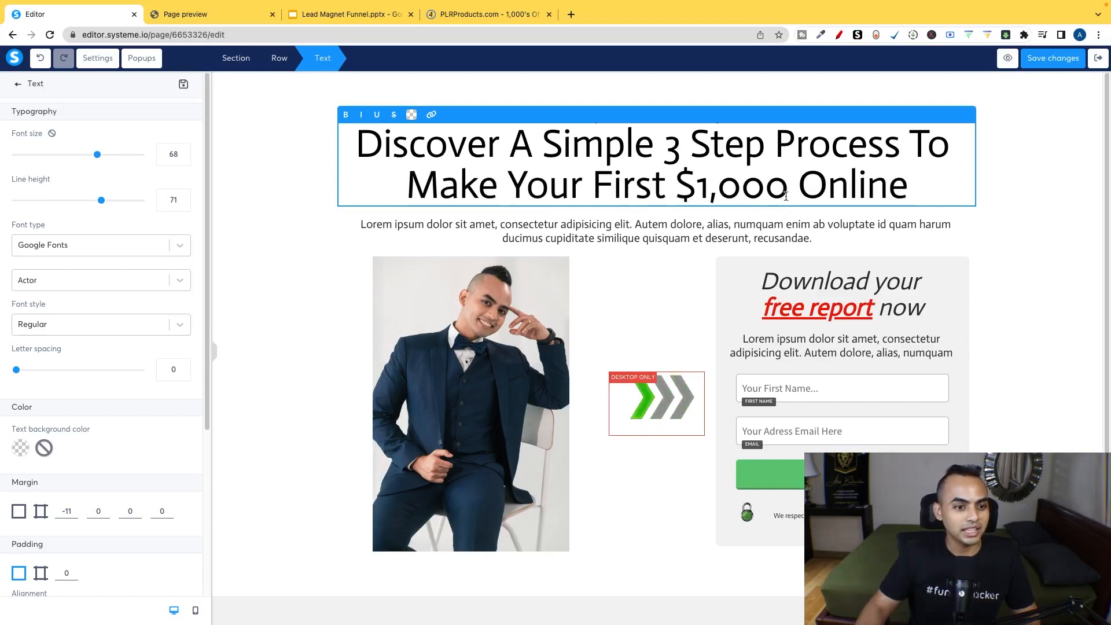
drag(786, 196, 682, 181)
key(super+u)
click(653, 188)
drag(786, 189, 513, 179)
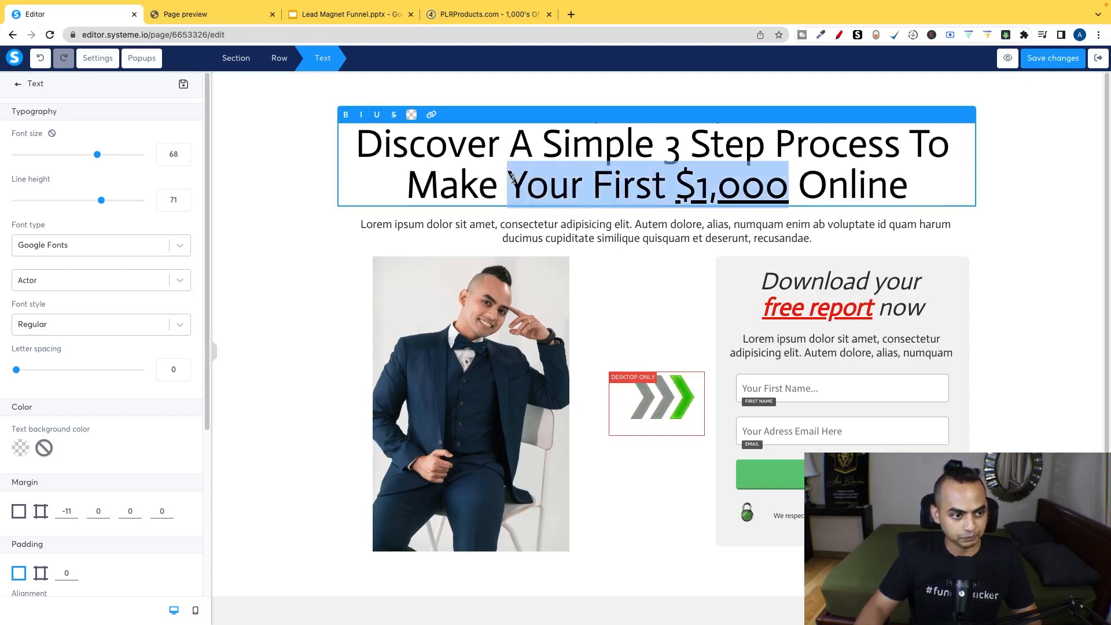
key(ctrl+u)
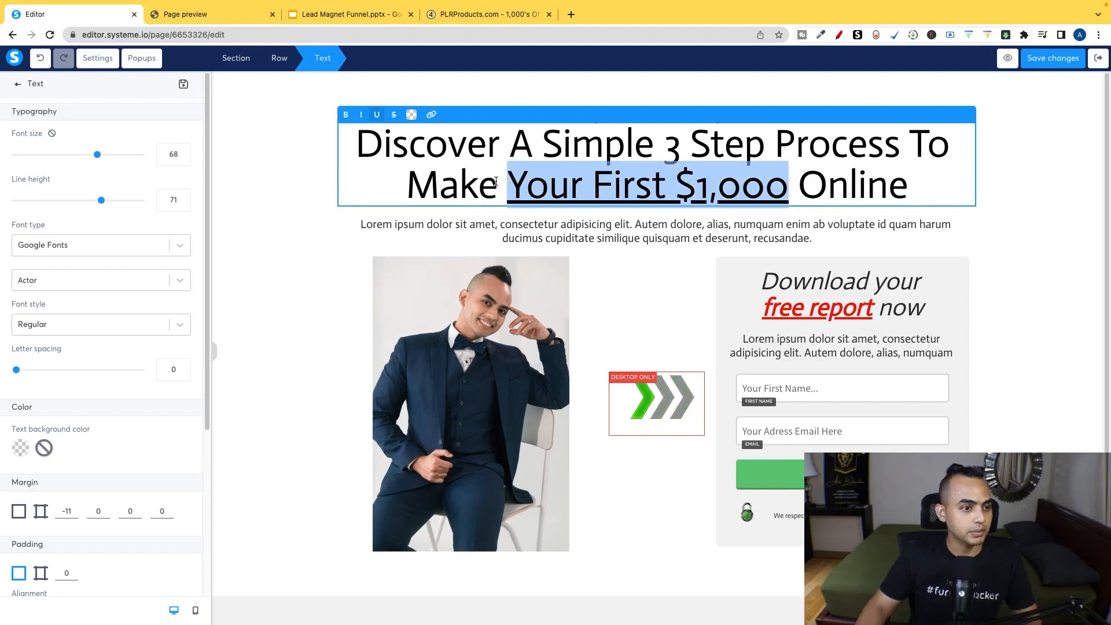
click(495, 184)
drag(407, 184, 783, 171)
key(ctrl+u)
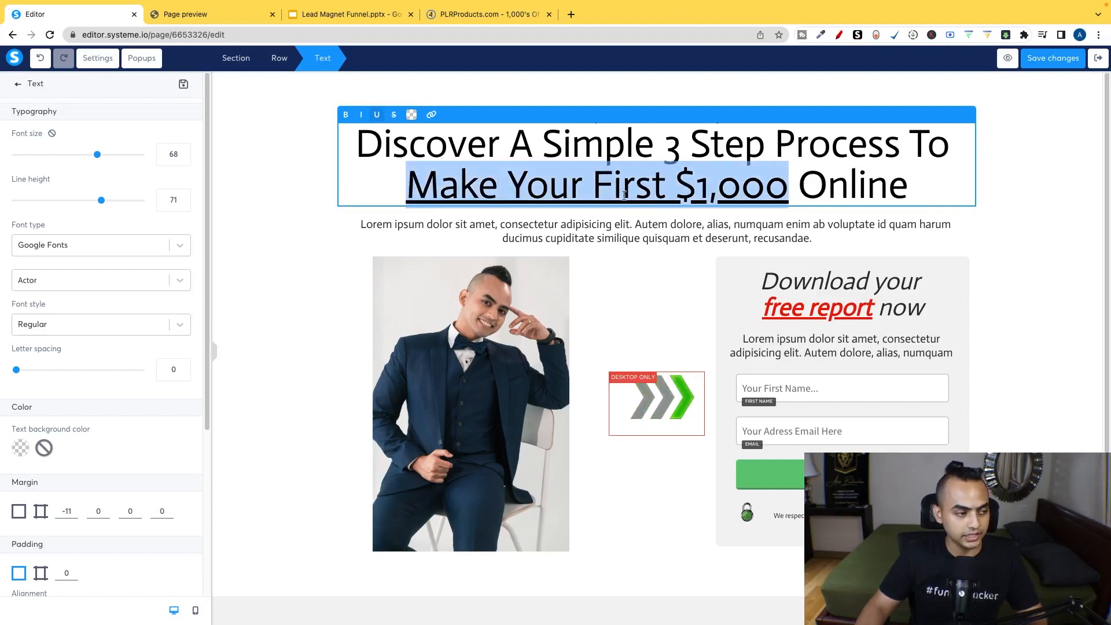
Step: Set the main headline's font size to 64
click(17, 370)
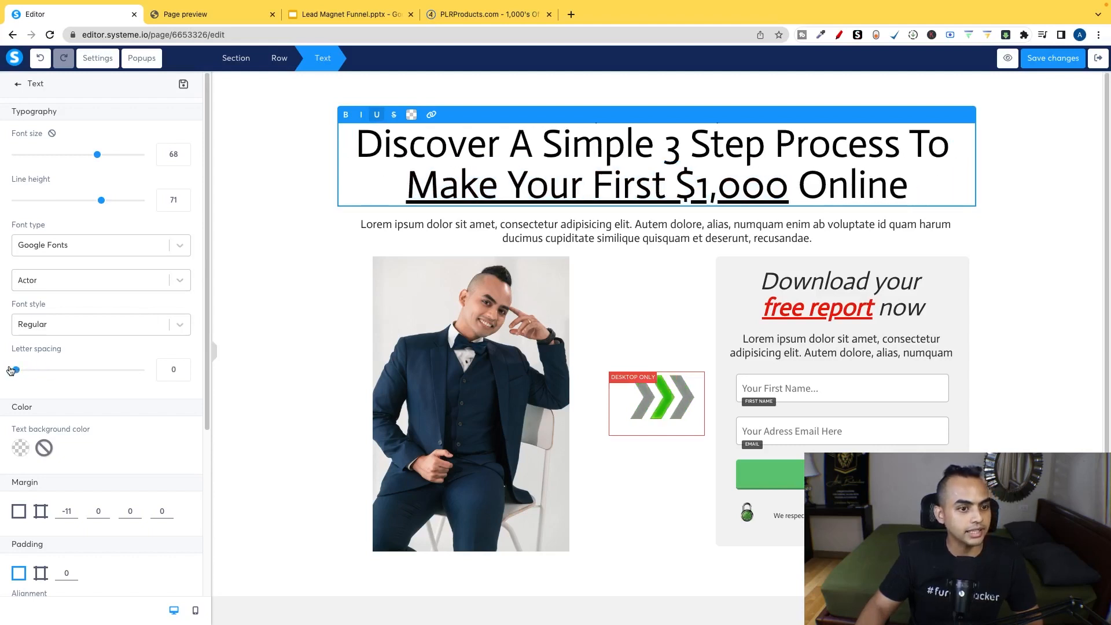
mouse_move(103, 201)
mouse_down()
mouse_move(128, 200)
mouse_move(102, 201)
mouse_up()
mouse_move(97, 161)
mouse_down()
mouse_move(76, 155)
mouse_move(92, 157)
mouse_up()
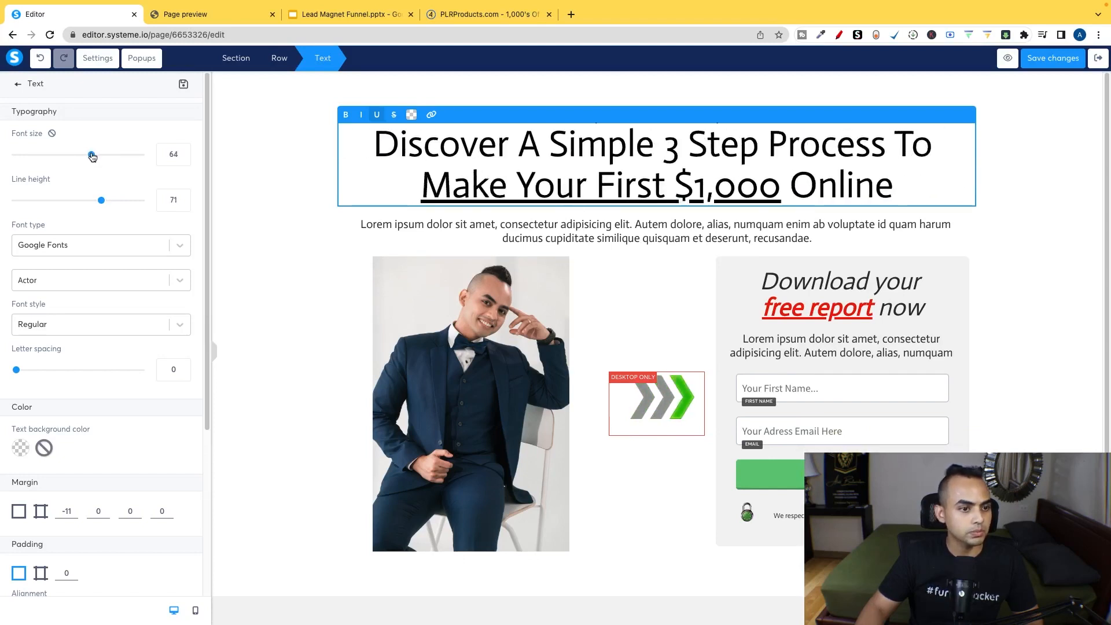
click(747, 240)
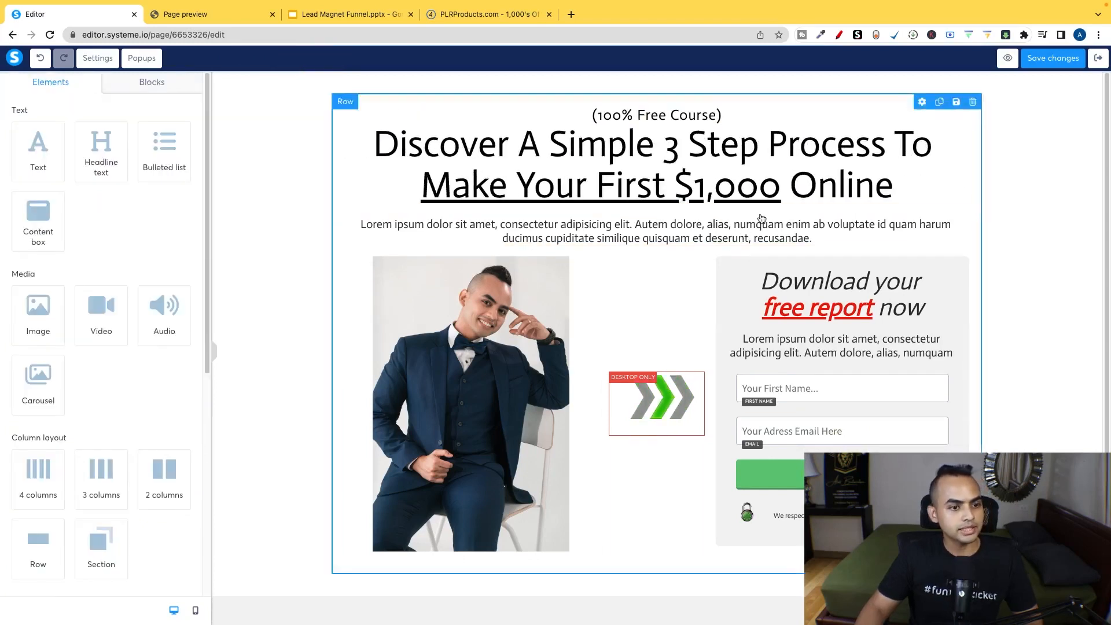
Step: Duplicate the placeholder paragraph below the main headline and delete both copies
click(749, 236)
click(894, 264)
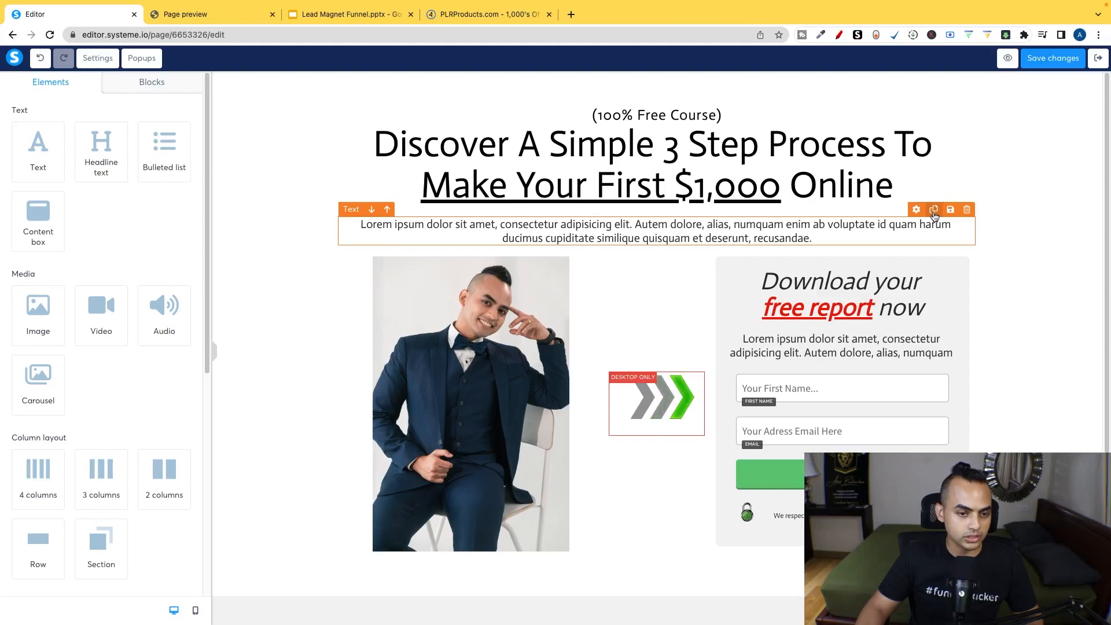
click(934, 210)
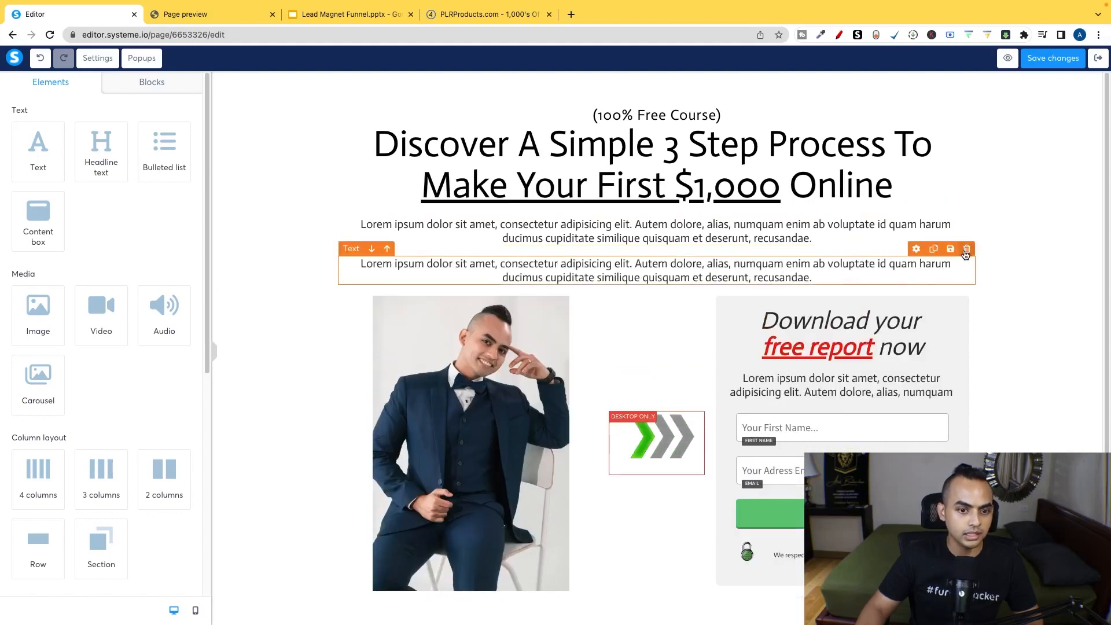
click(967, 249)
key(Return)
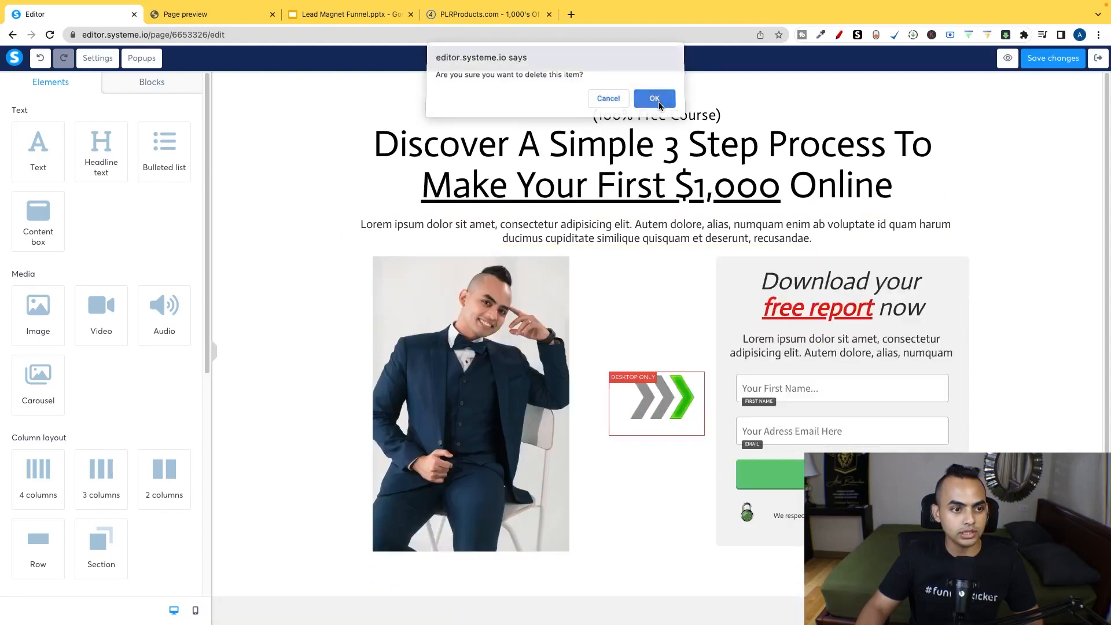
click(967, 210)
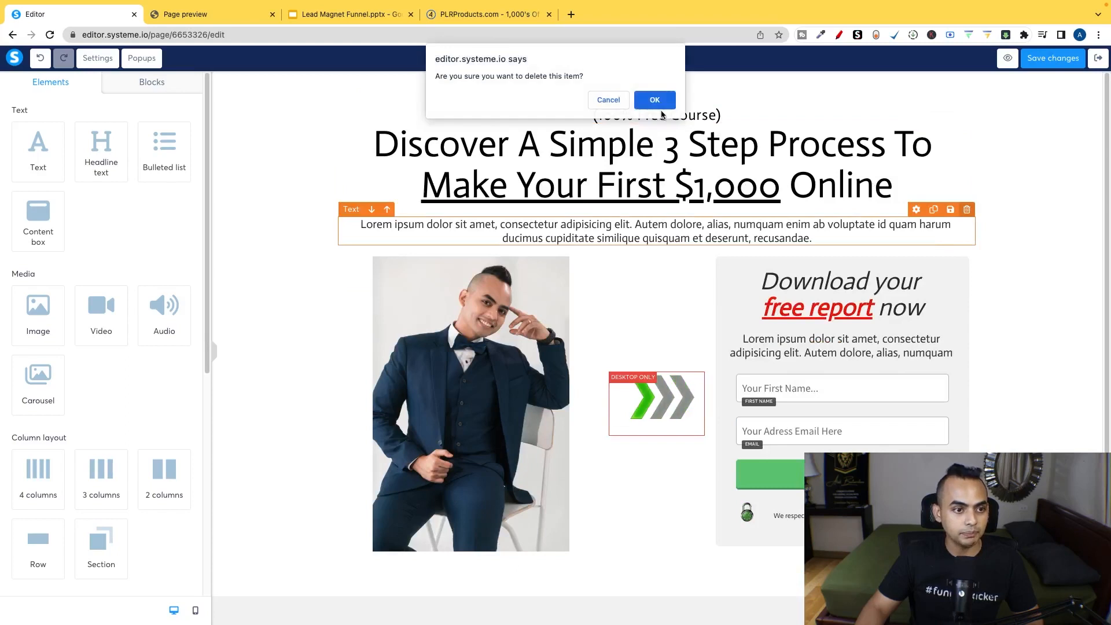
key(Return)
Step: Try to replace "free report" in the opt-in box heading, and undo the recent edits
scroll(752, 289, down, 1)
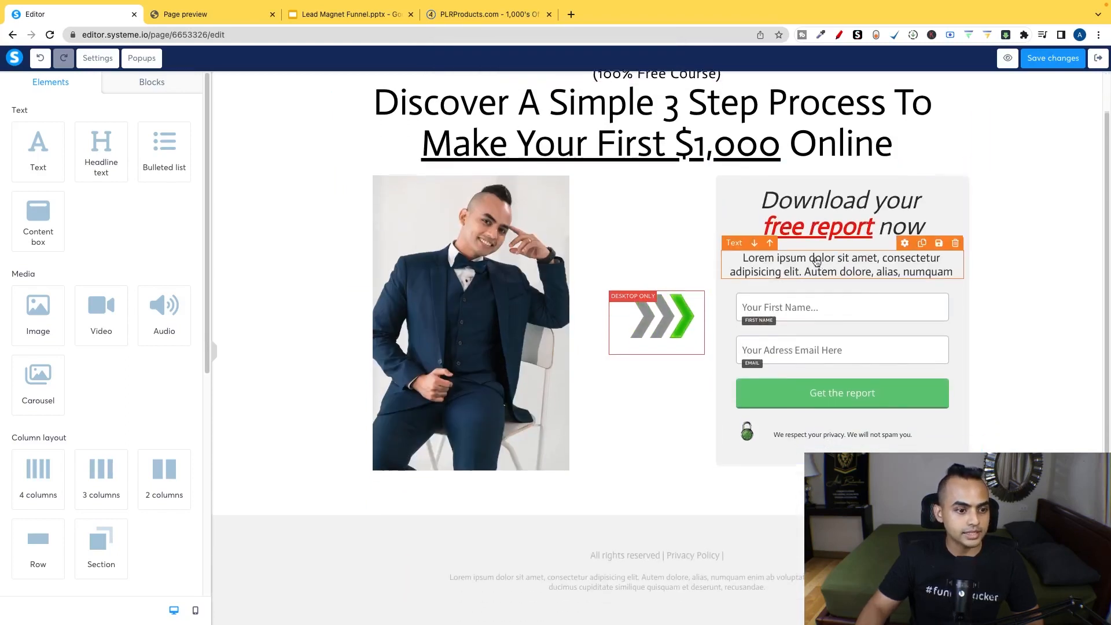
scroll(816, 261, up, 1)
scroll(81, 285, down, 2)
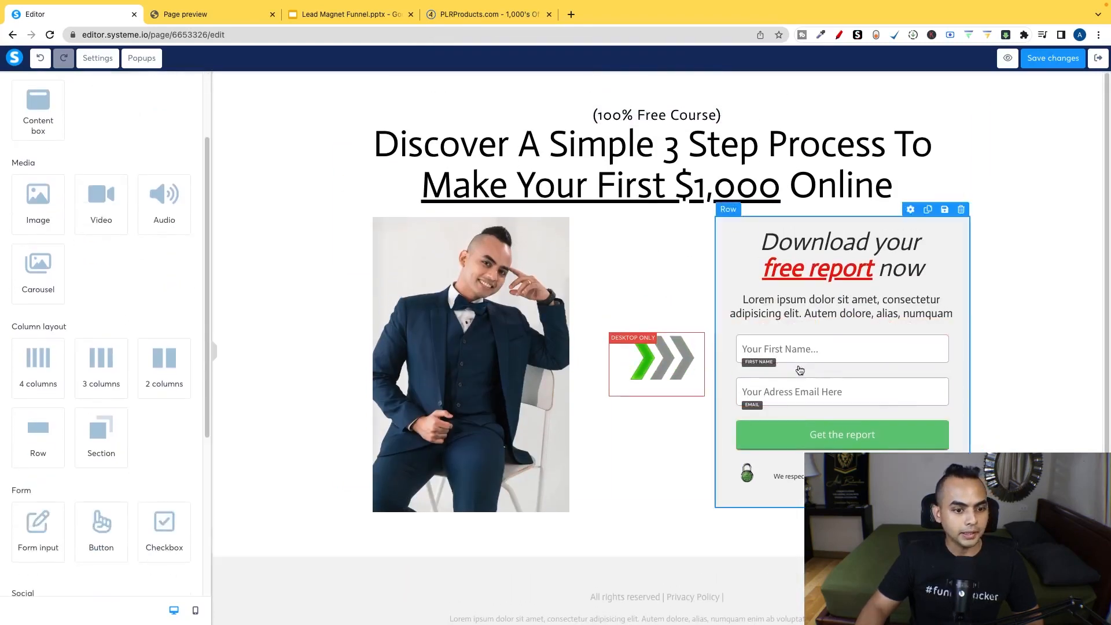
click(846, 255)
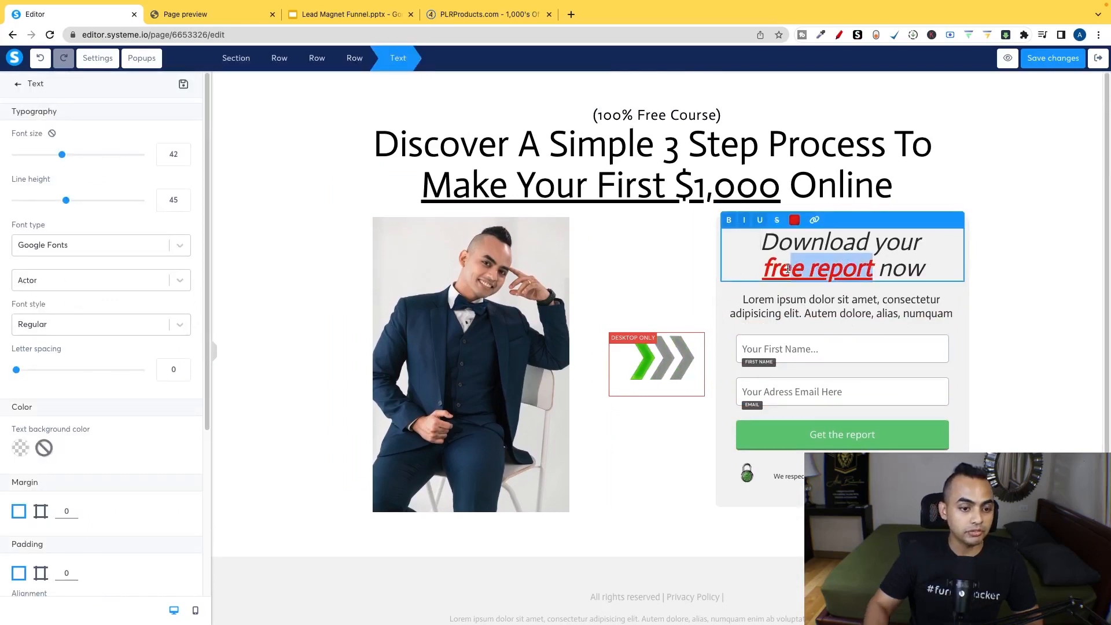
key(BackSpace)
key(BackSpace)
key(BackSpace)
key(BackSpace)
key(BackSpace)
key(BackSpace)
key(BackSpace)
key(BackSpace)
key(BackSpace)
key(BackSpace)
key(BackSpace)
text(F)
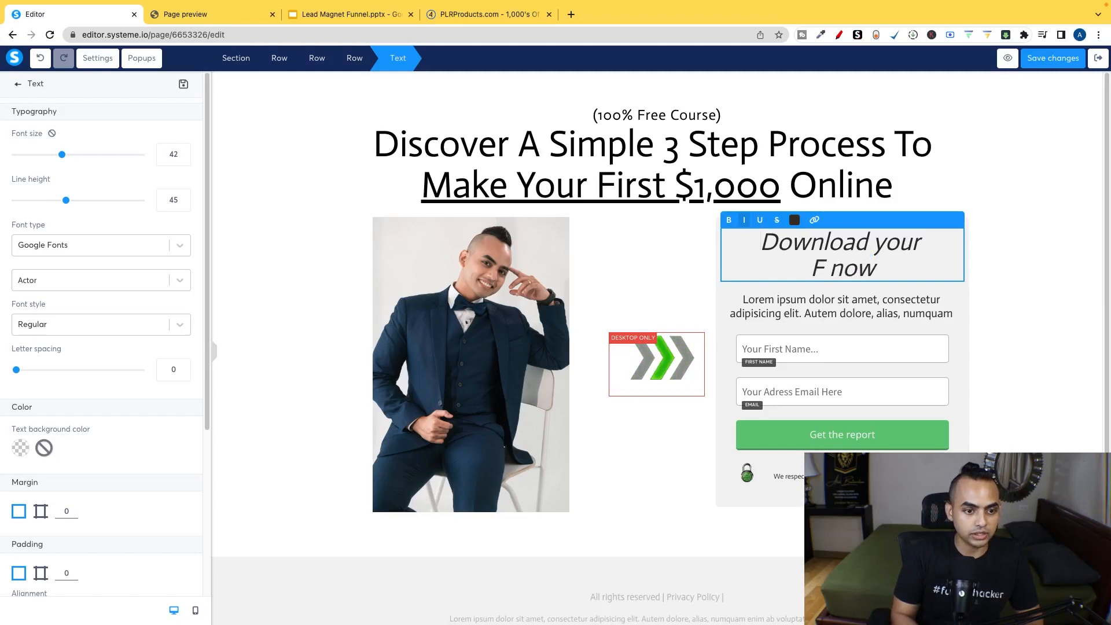
key(super+z)
key(super+z)
Step: Replace "free report" in the opt-in box heading with "Free Course" in the same red underlined style
key(BackSpace)
text(FRE)
text(E COURSE)
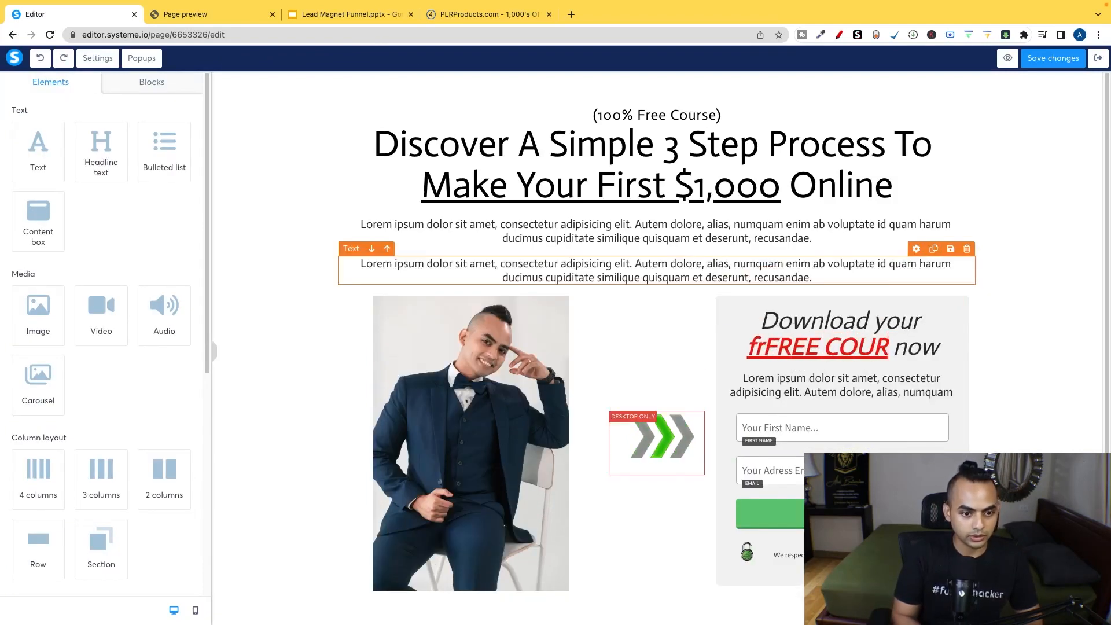
key(BackSpace)
key(BackSpace)
key(BackSpace)
key(BackSpace)
key(BackSpace)
key(BackSpace)
key(BackSpace)
key(BackSpace)
key(BackSpace)
key(BackSpace)
text(ree Course)
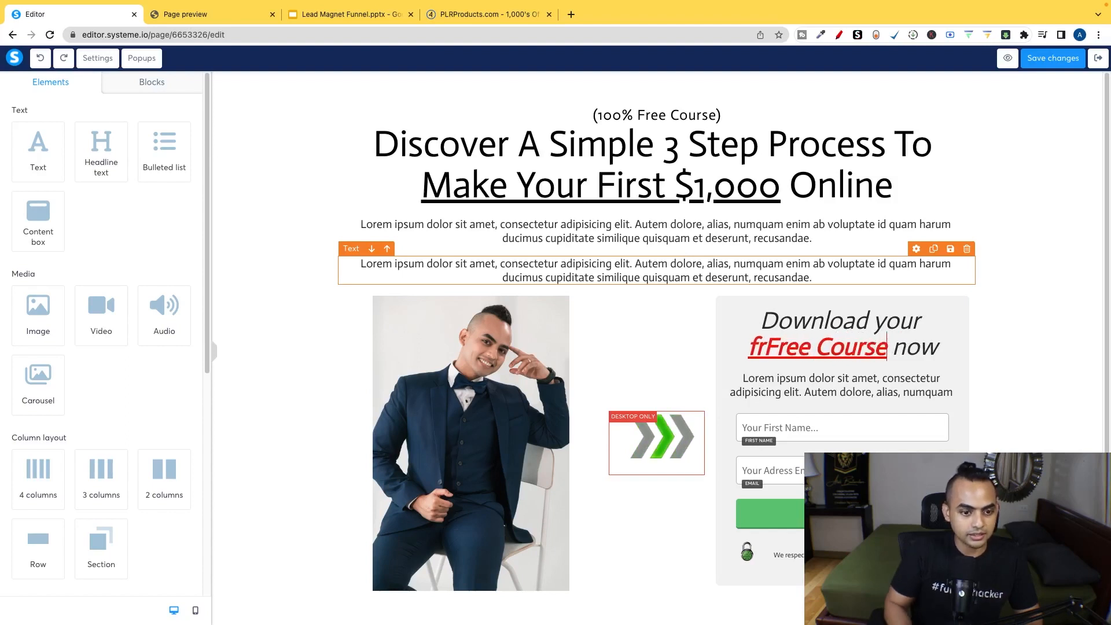
key(alt+Left)
key(shift+Right)
key(shift+Right)
key(BackSpace)
Step: Delete the placeholder paragraph between the opt-in box heading and the first name field
click(855, 395)
click(985, 409)
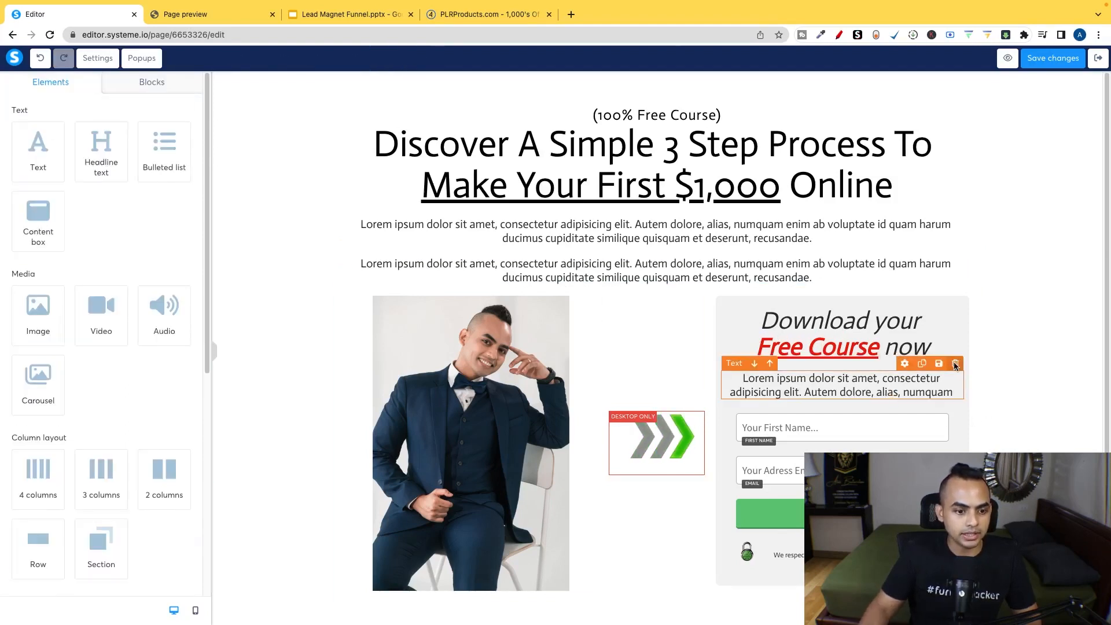
click(955, 364)
click(655, 100)
Step: Switch the editor to the mobile view and review the page from headline to opt-in form
scroll(810, 370, down, 1)
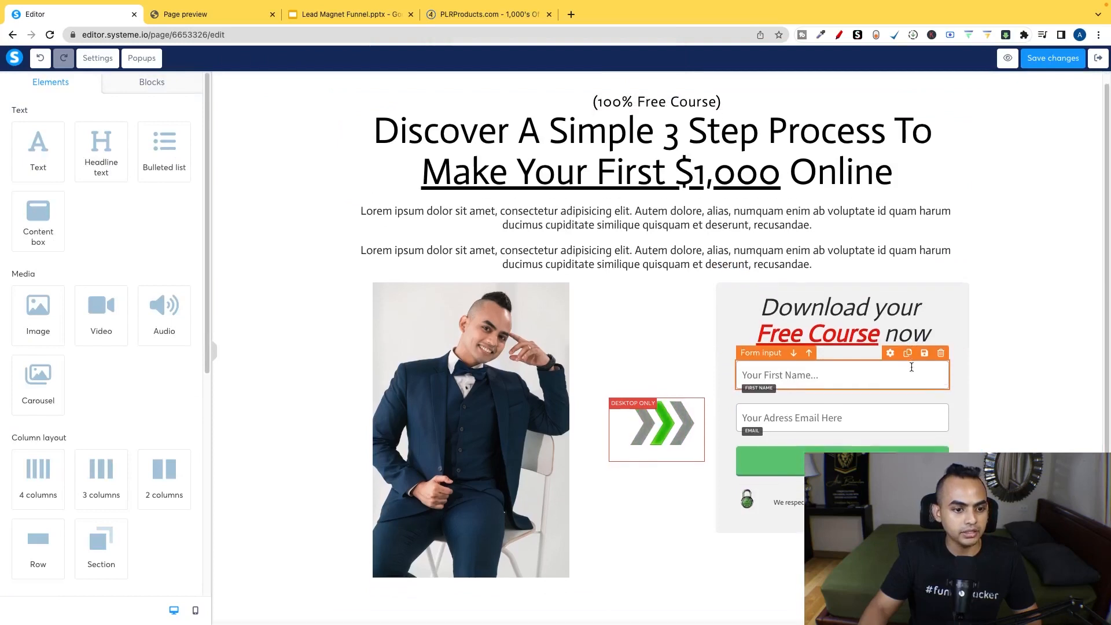
scroll(559, 420, down, 1)
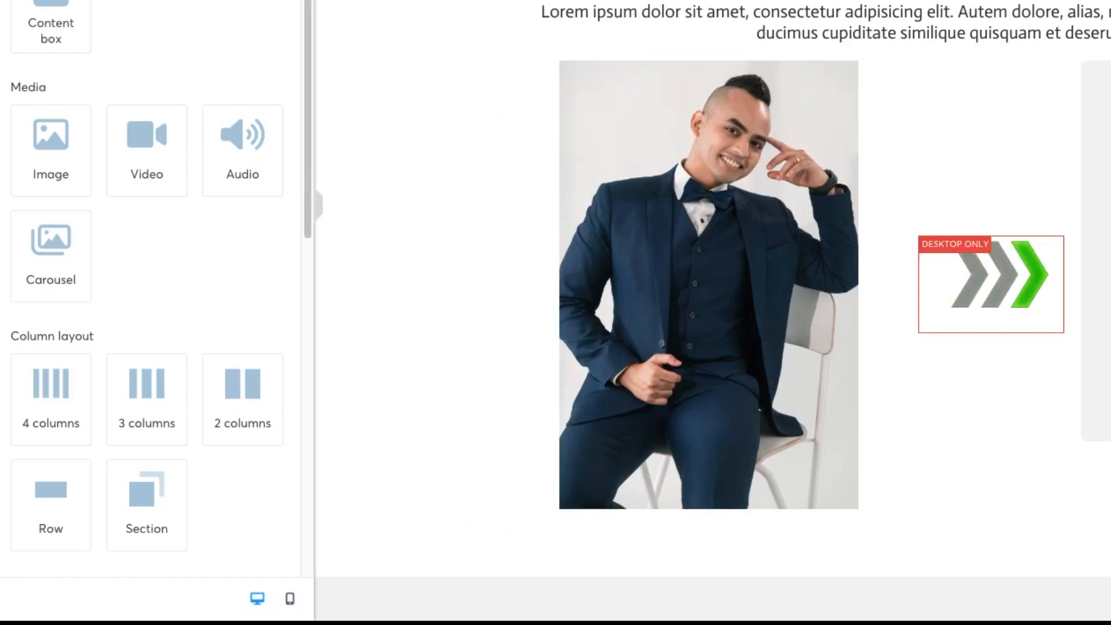
mouse_move(258, 516)
mouse_down()
mouse_move(263, 571)
mouse_move(289, 580)
mouse_up()
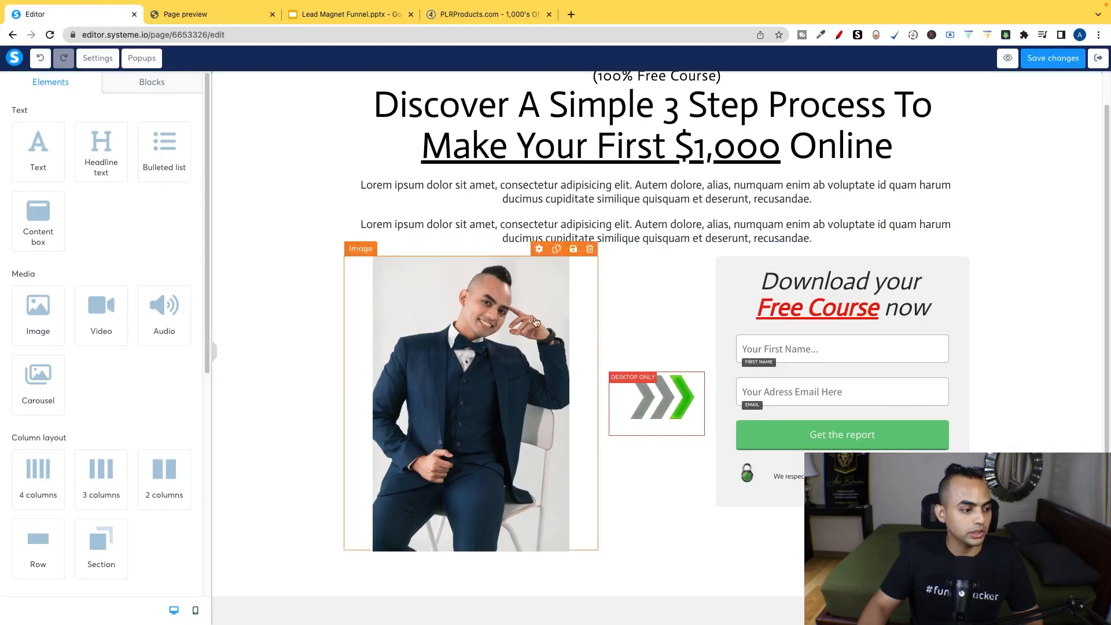
click(195, 611)
scroll(697, 253, down, 5)
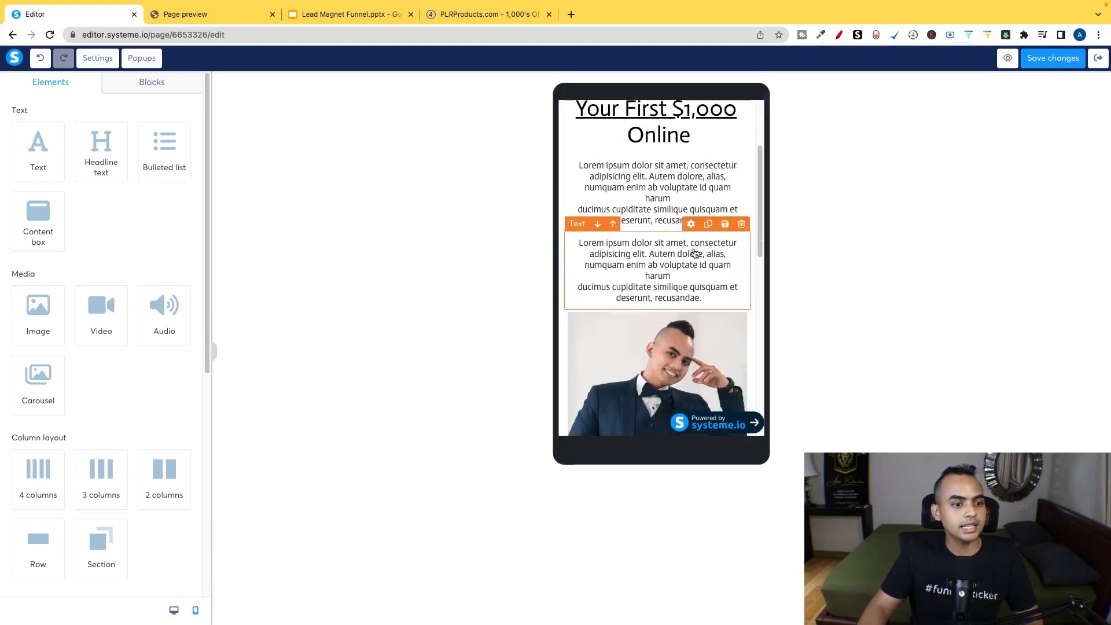
scroll(698, 253, down, 6)
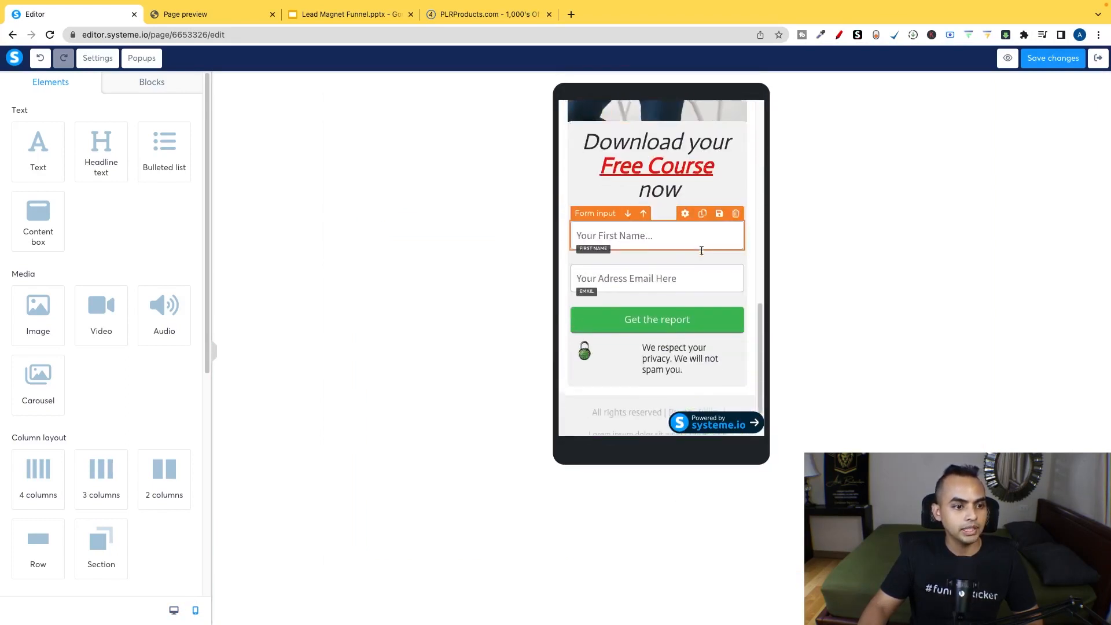
scroll(704, 253, up, 10)
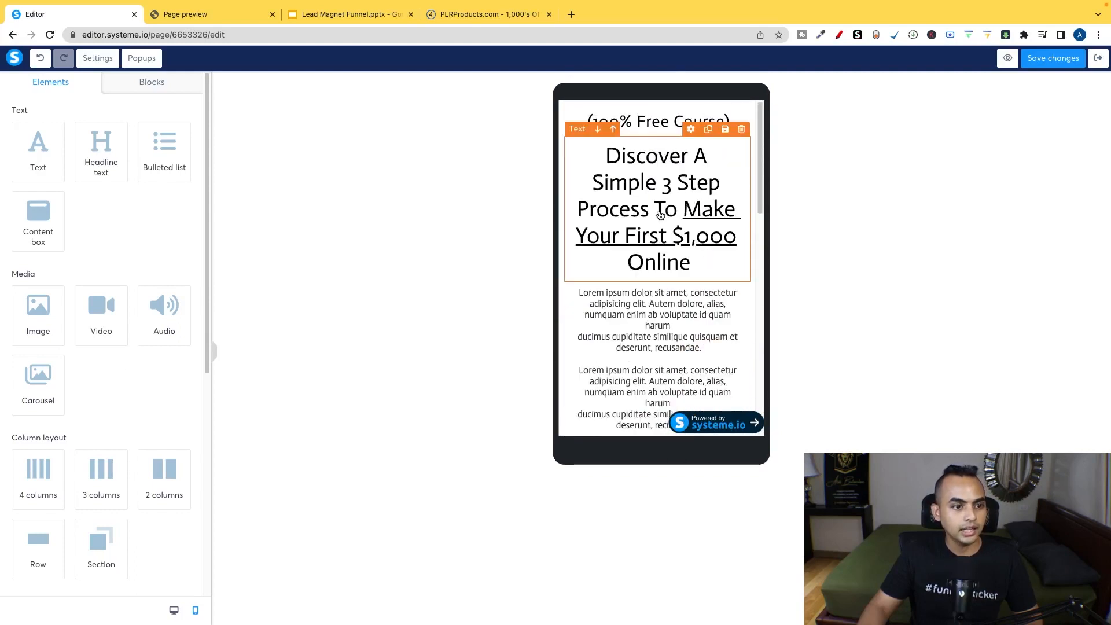
Step: Set the main headline's mobile font size to 27 and reduce its line height to suit
click(701, 184)
click(680, 192)
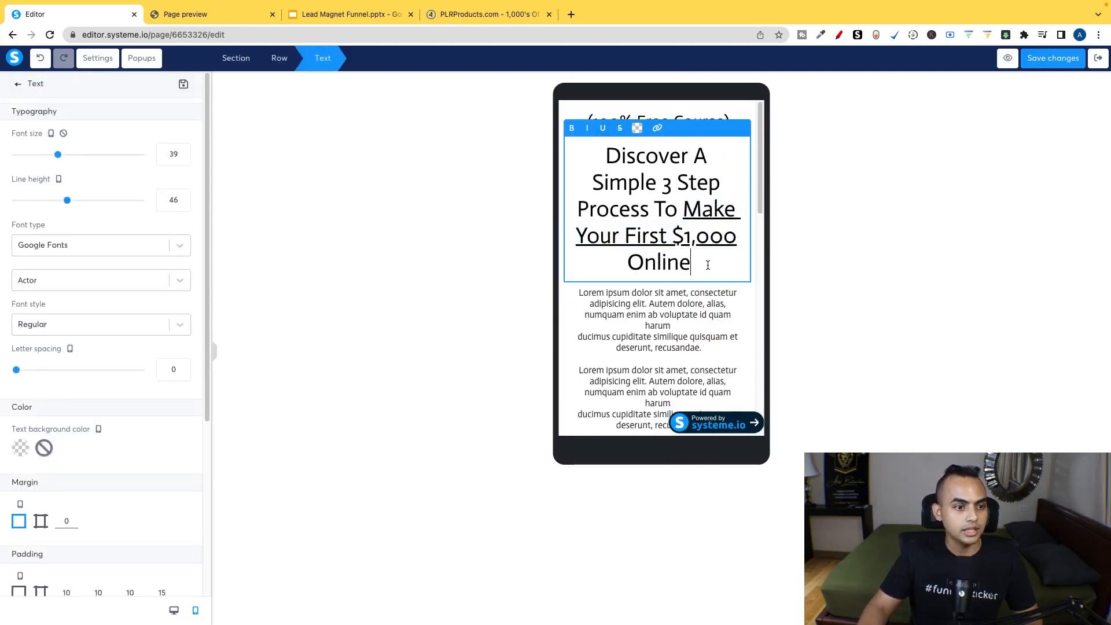
drag(57, 159, 43, 162)
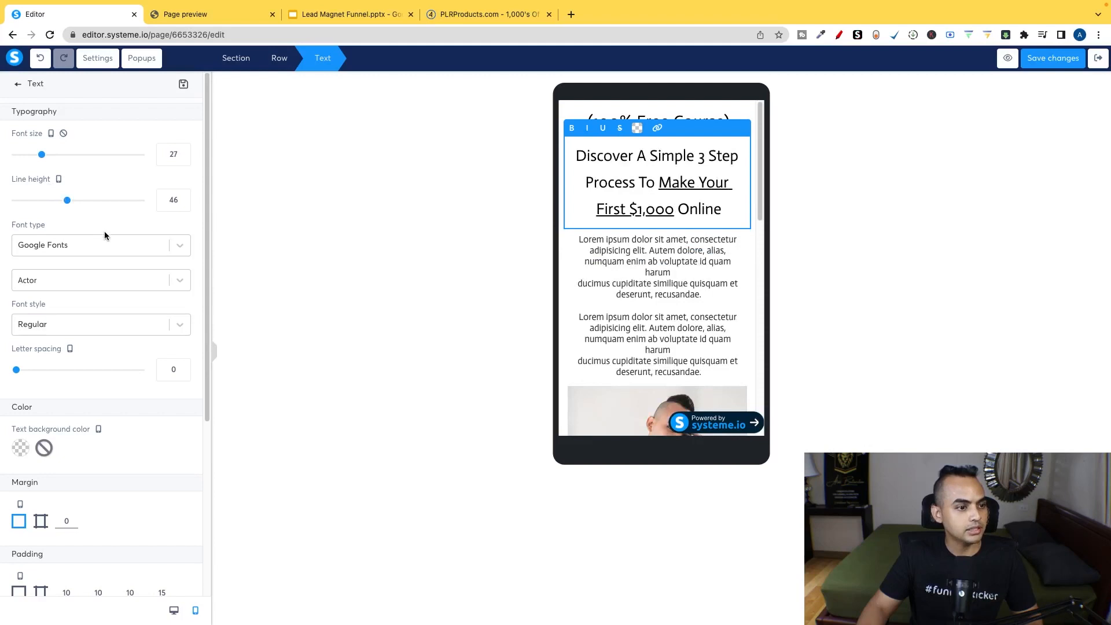
drag(67, 206, 43, 206)
click(422, 246)
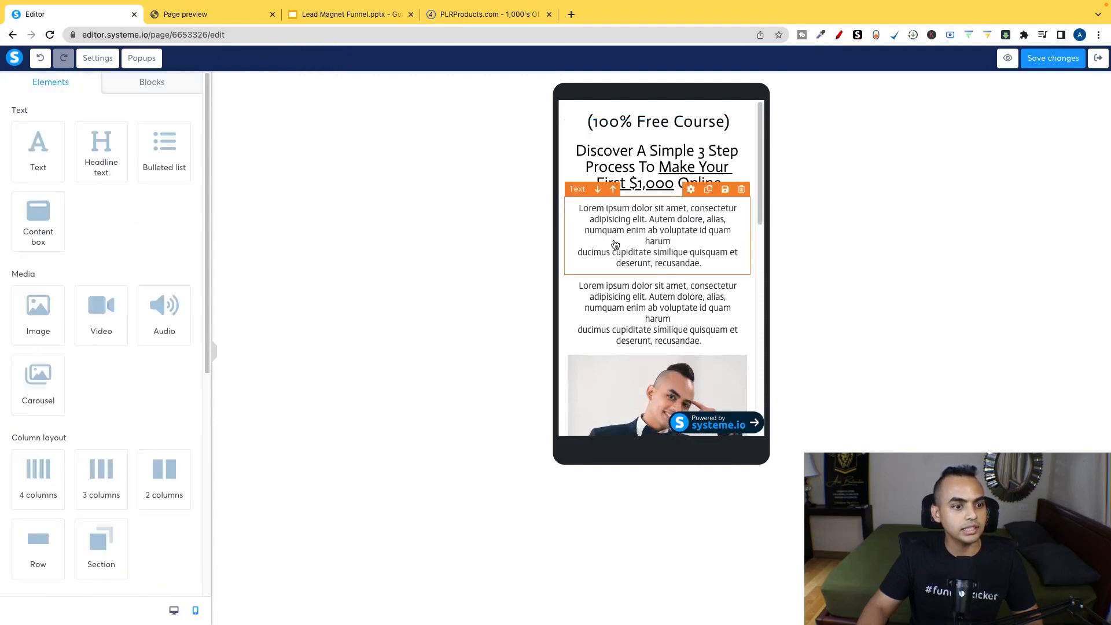
Step: Delete both placeholder paragraphs between the main headline and the photo
click(741, 191)
click(654, 101)
click(741, 190)
click(662, 100)
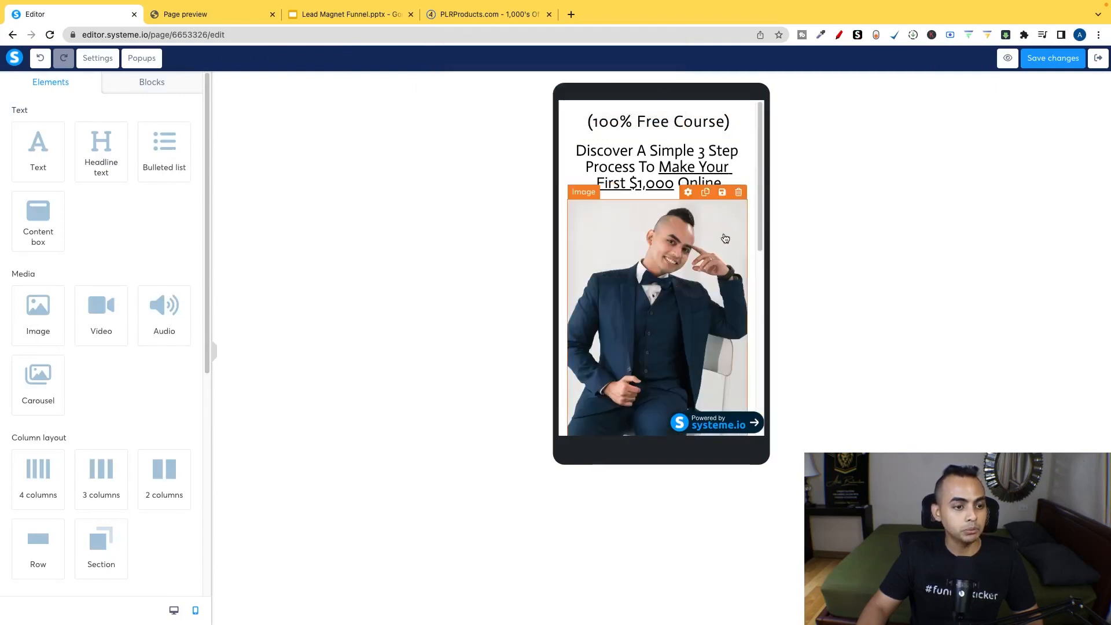
Step: Add an exclamation mark to the opt-in box heading so it reads "Download your Free Course now!"
scroll(716, 266, down, 3)
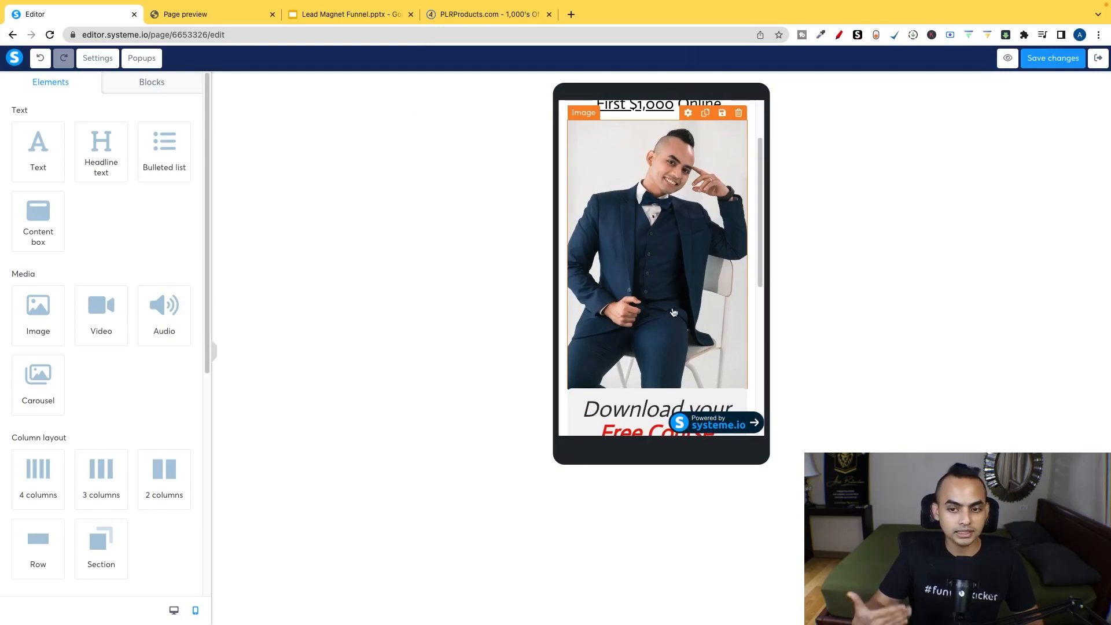
scroll(673, 313, down, 8)
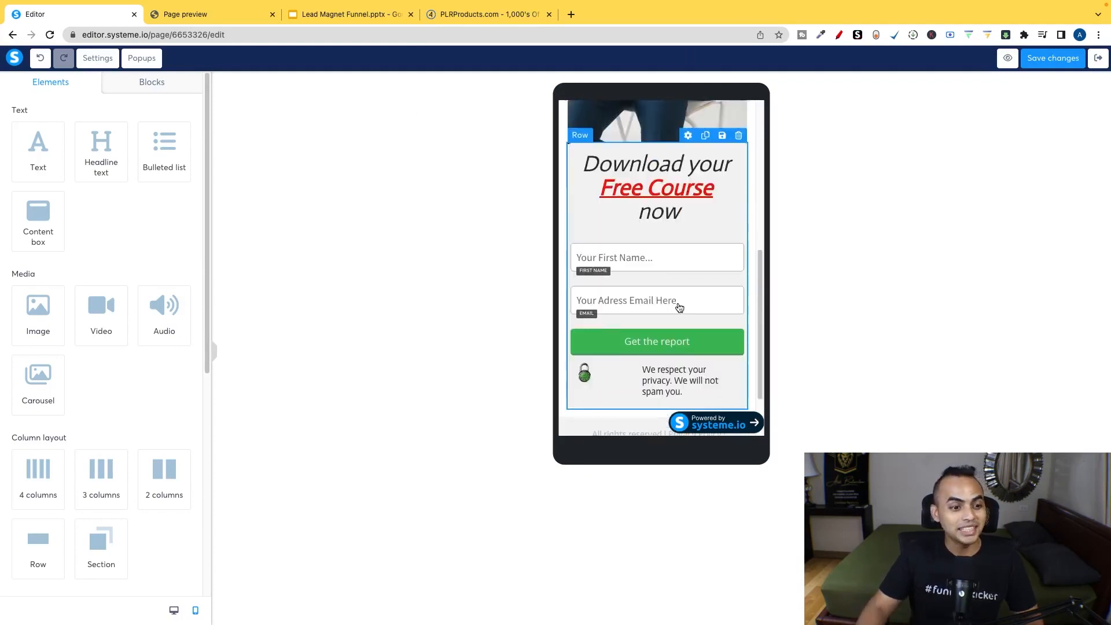
scroll(628, 219, up, 1)
click(666, 233)
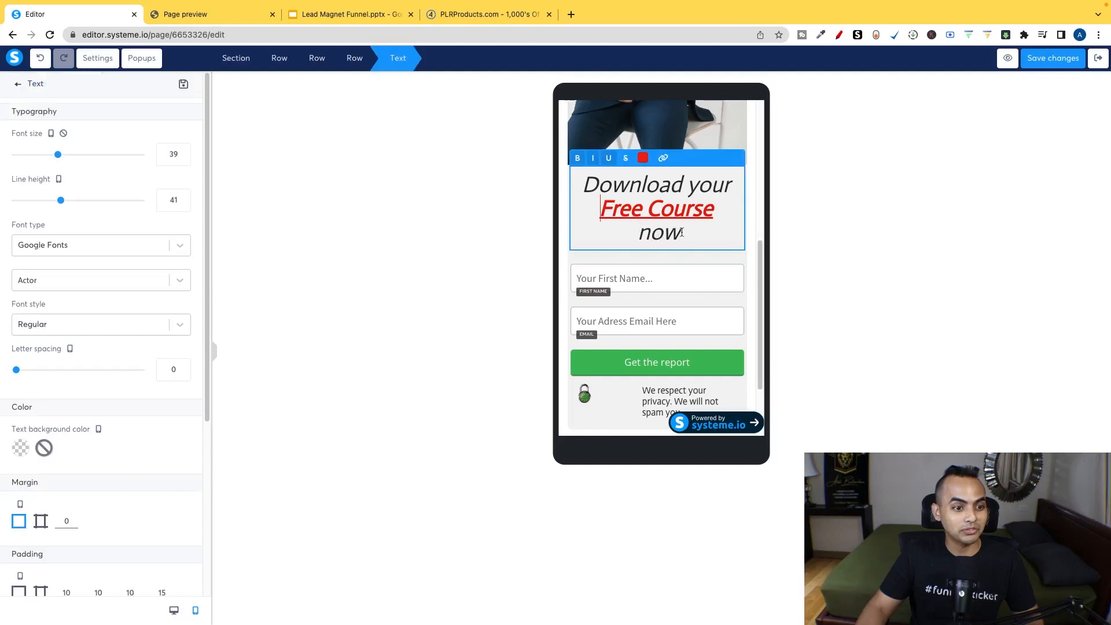
text(!)
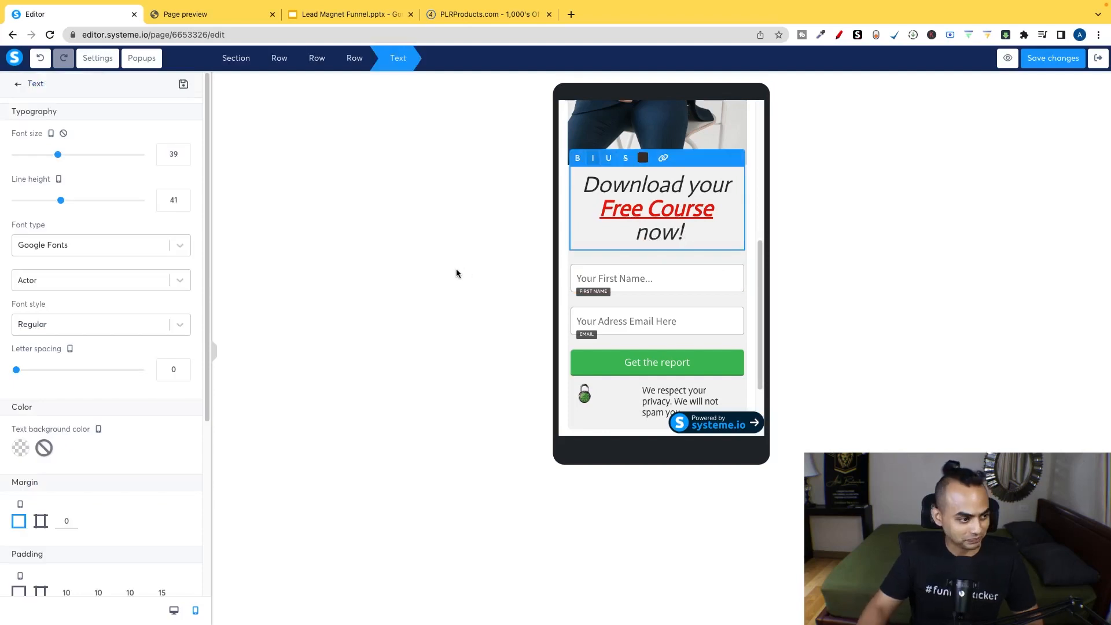
click(457, 269)
Step: Return to the desktop view and add the "Card items with colorful edges and circle images" testimonials block below the opt-in section
click(173, 610)
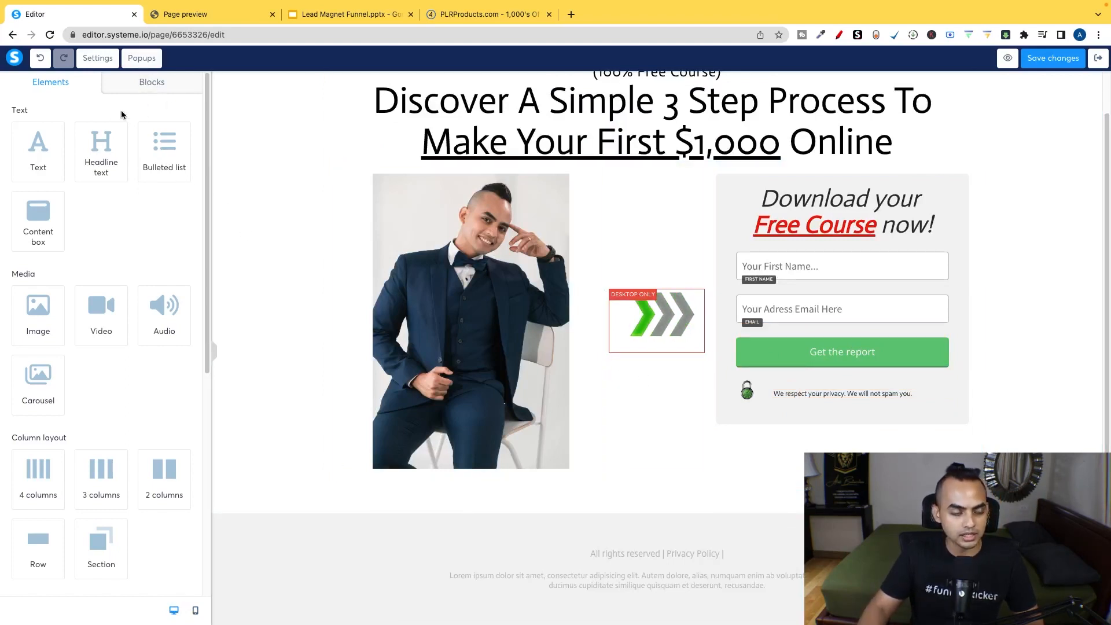
click(143, 87)
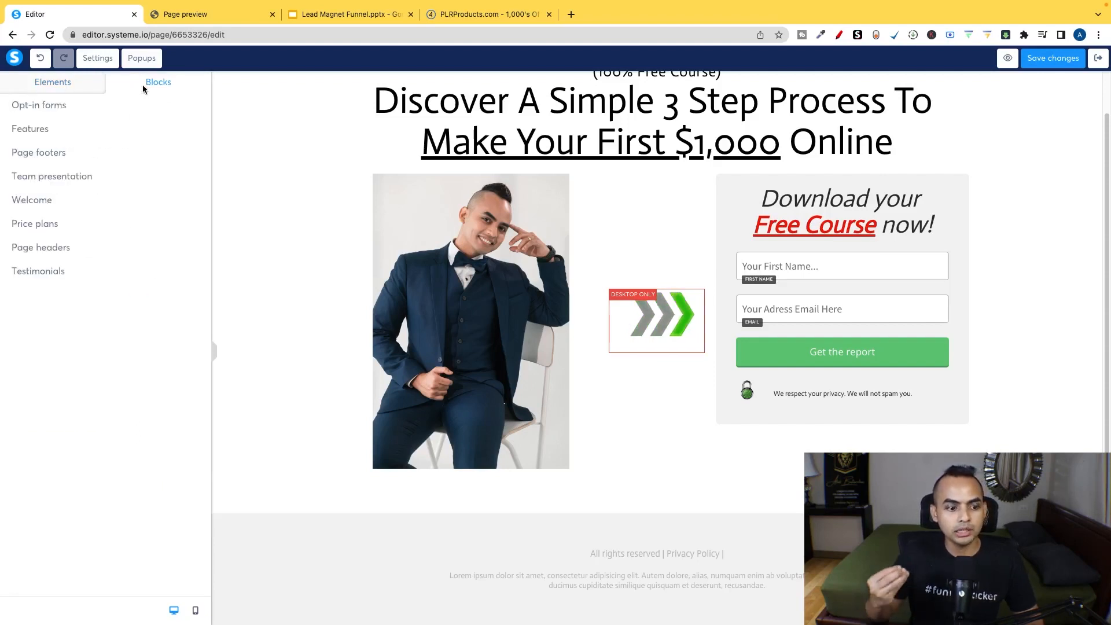
scroll(425, 249, up, 1)
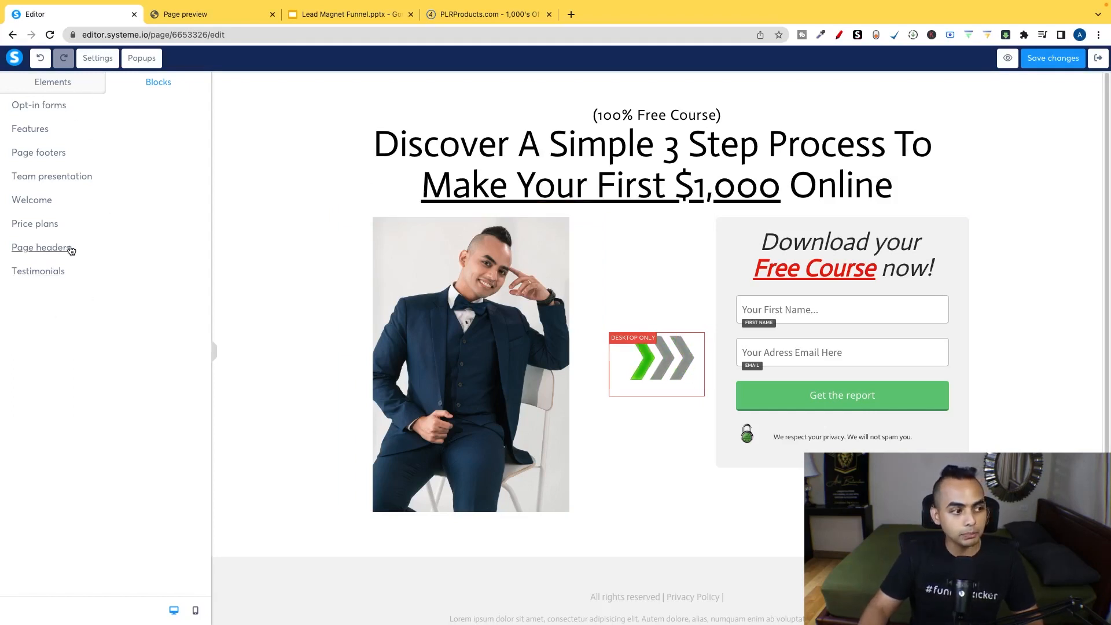
click(38, 272)
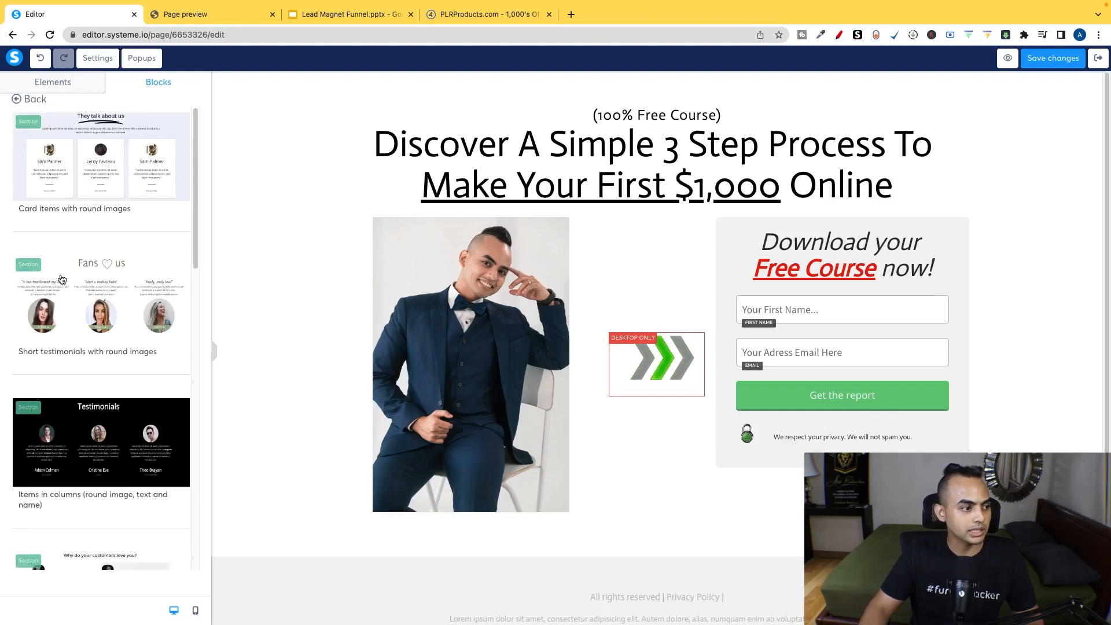
scroll(125, 382, down, 6)
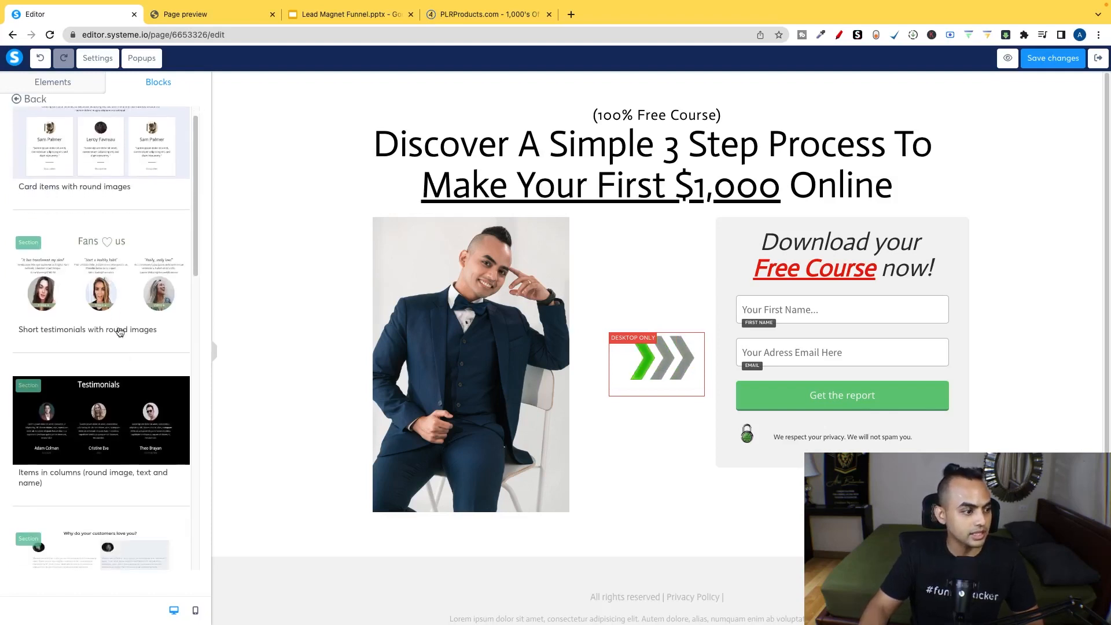
scroll(125, 409, down, 8)
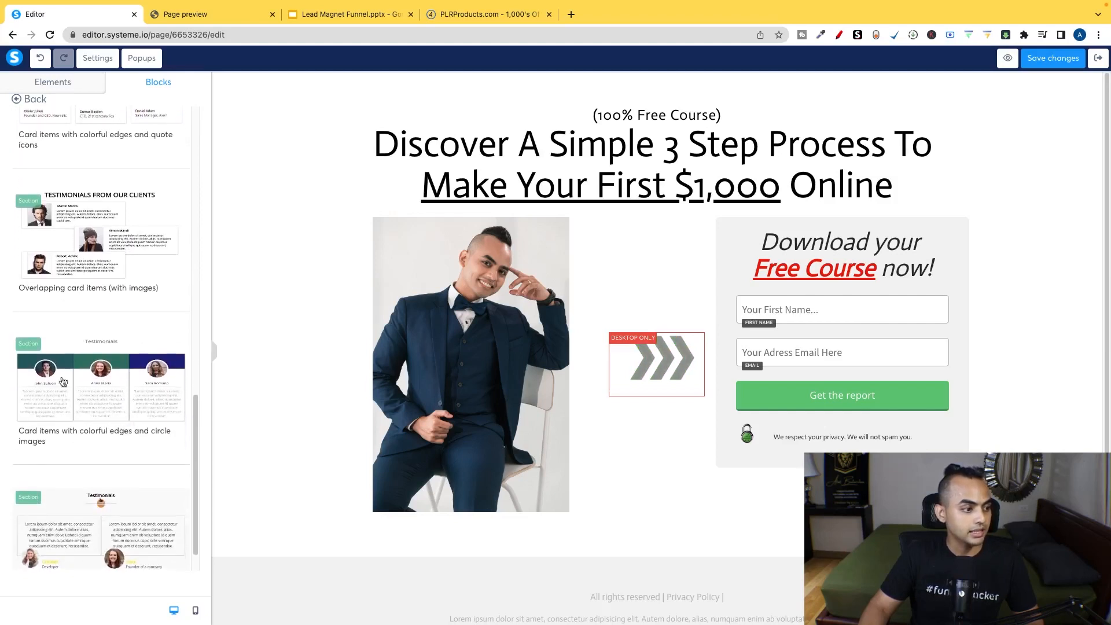
drag(95, 394, 562, 339)
drag(616, 391, 656, 495)
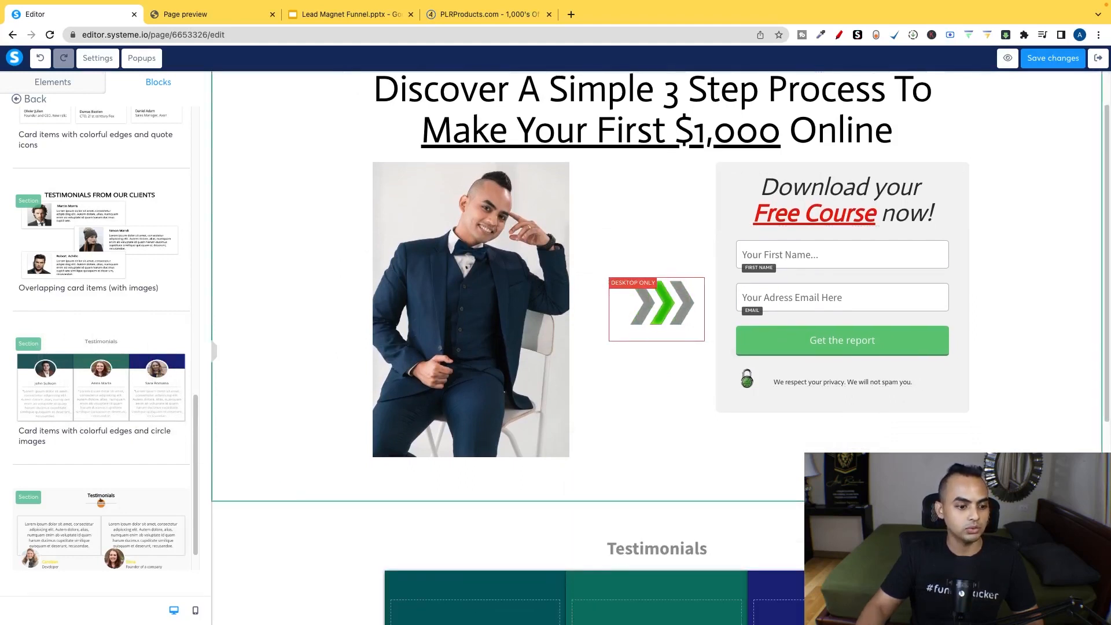
Step: Replace the placeholder text of the first testimonial card with "TEST 123"
scroll(656, 495, down, 6)
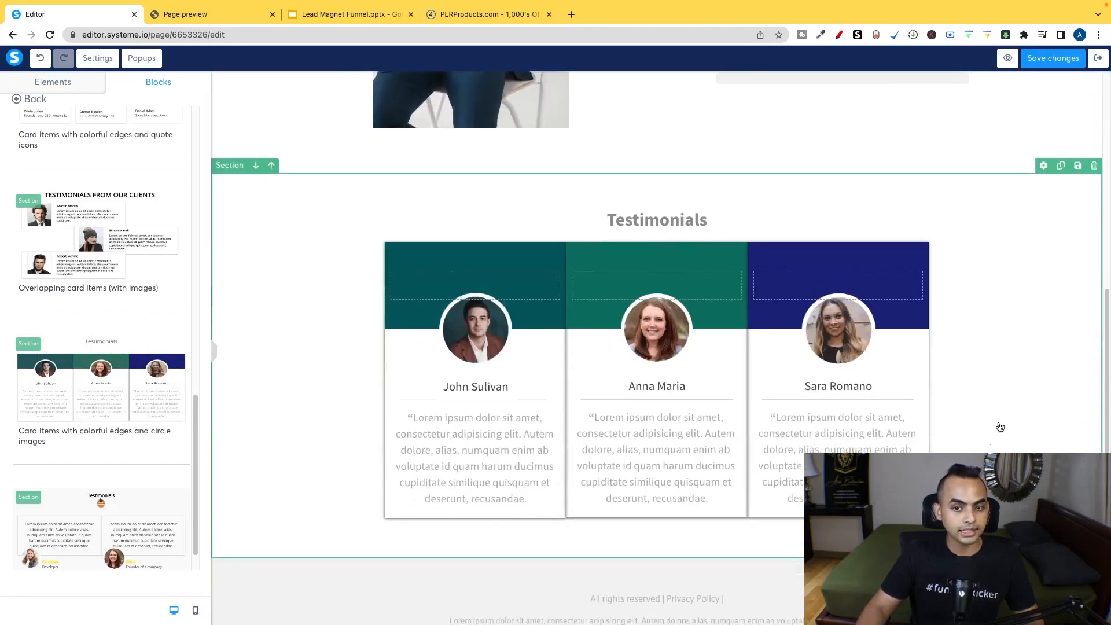
scroll(996, 429, up, 6)
scroll(984, 429, down, 2)
scroll(970, 436, down, 4)
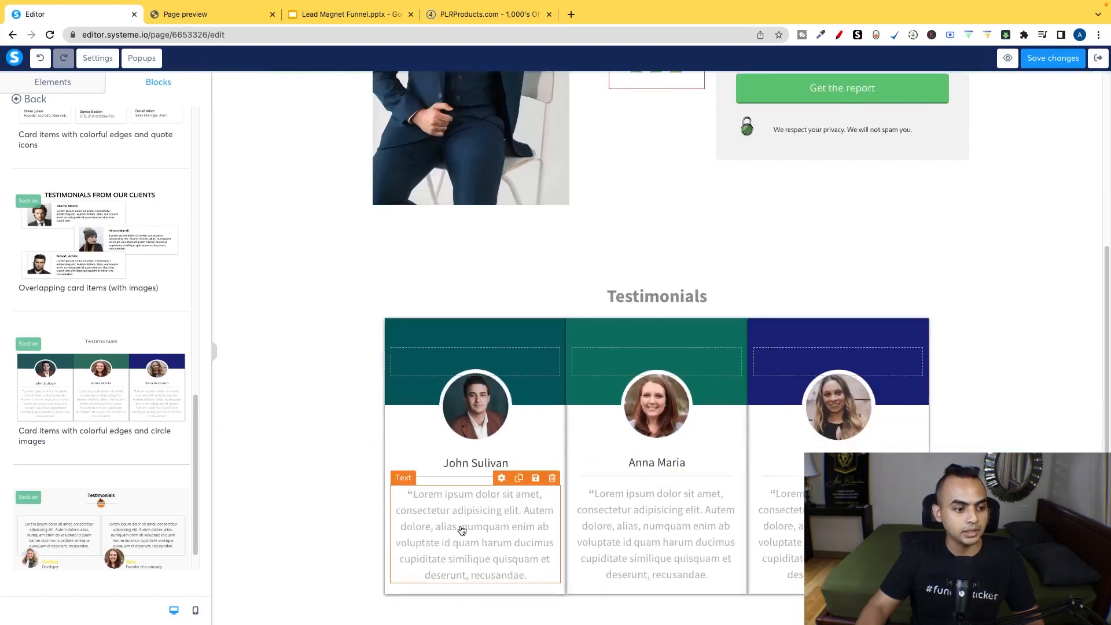
click(500, 515)
key(ctrl+a)
text(TEST 123)
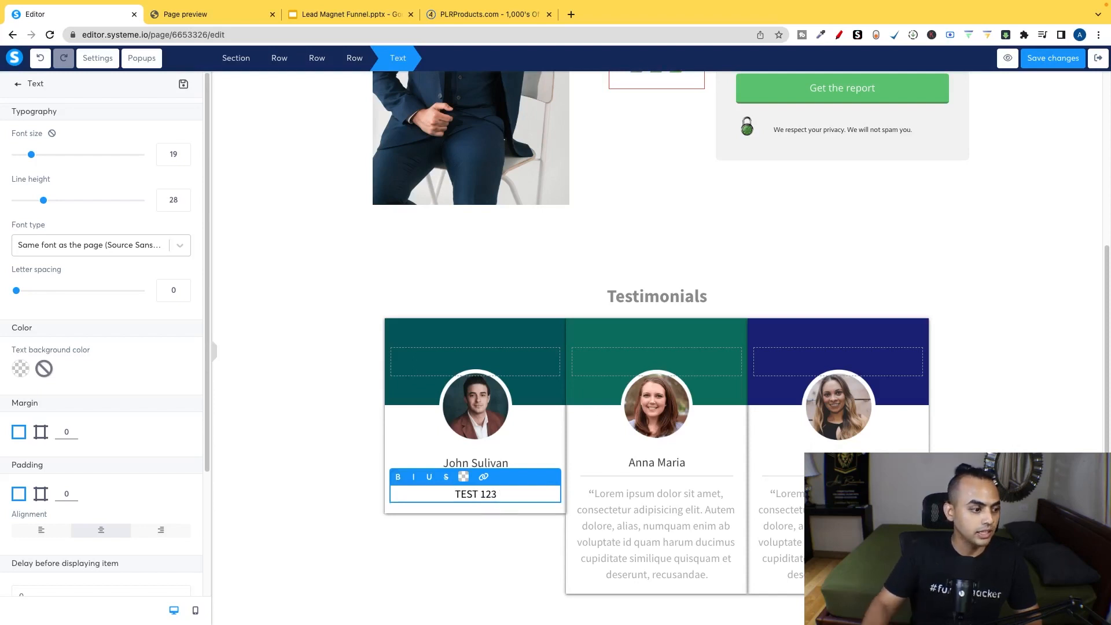
click(337, 301)
Step: Check how the testimonials section looks in the mobile view
click(195, 611)
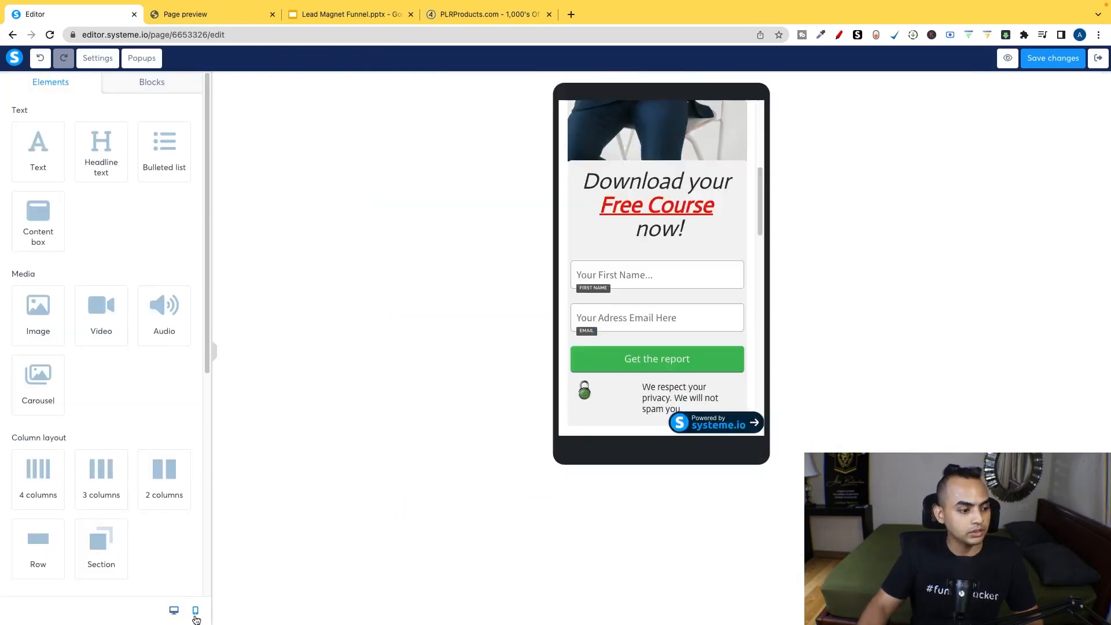
scroll(720, 301, down, 6)
scroll(720, 304, down, 6)
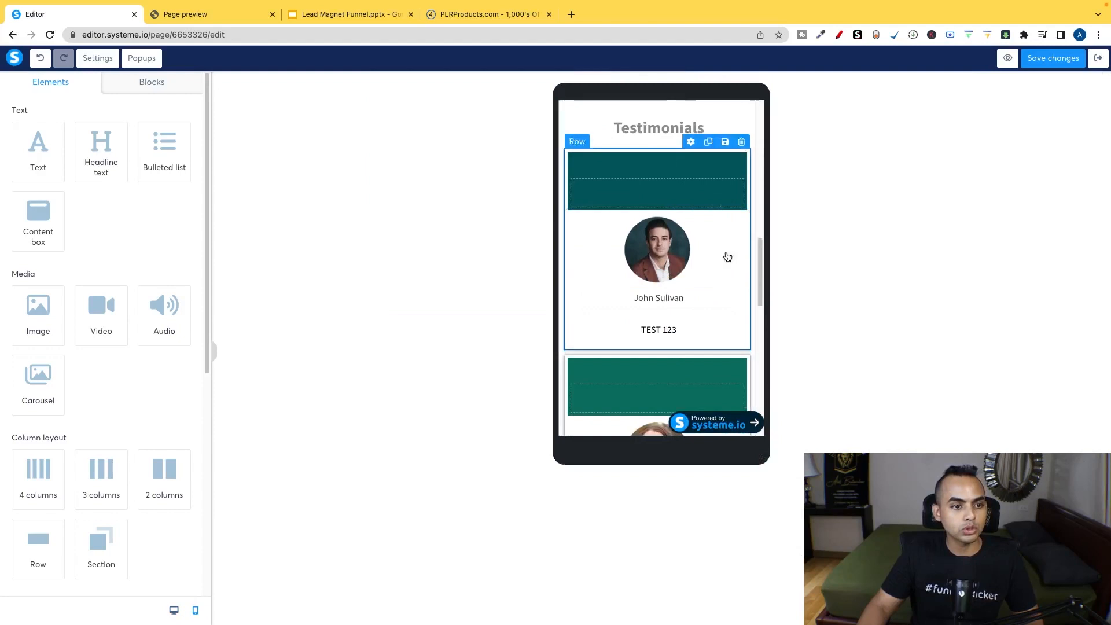
Step: Return to the desktop view and delete the whole Testimonials section
click(174, 610)
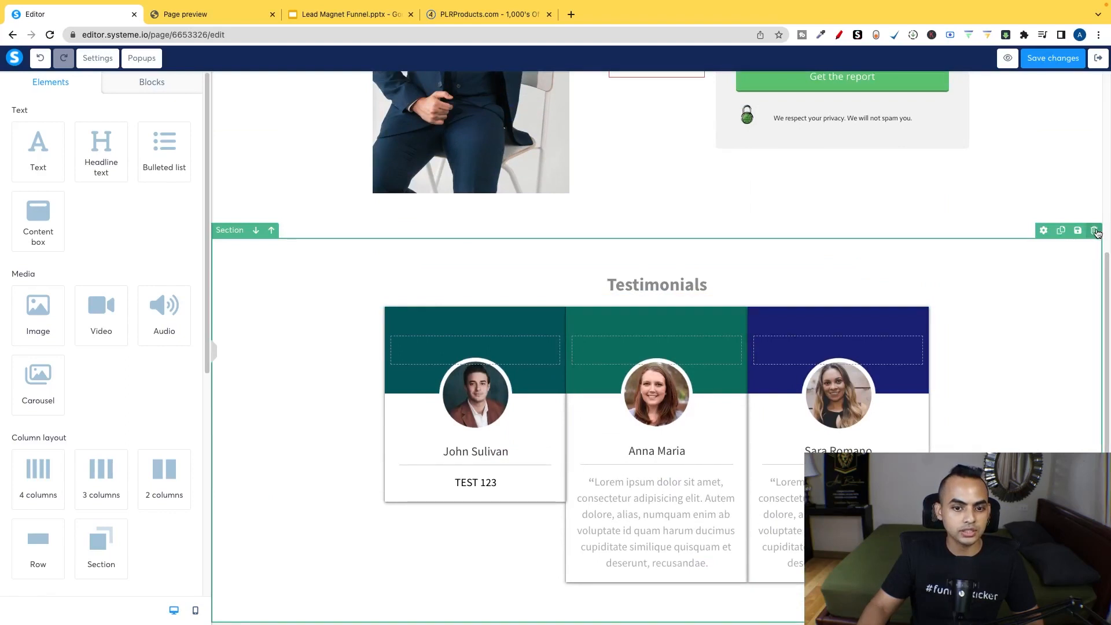
click(1096, 232)
click(652, 99)
Step: Add the "Three card items (with images), colorful middle card" price plans block below the opt-in section
click(153, 82)
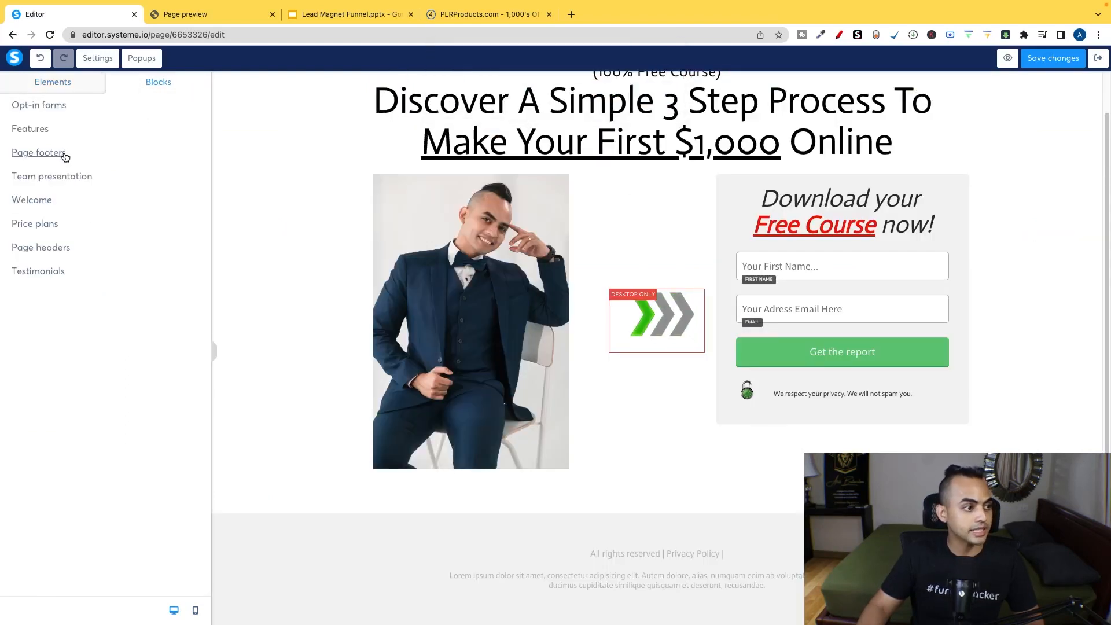
click(40, 224)
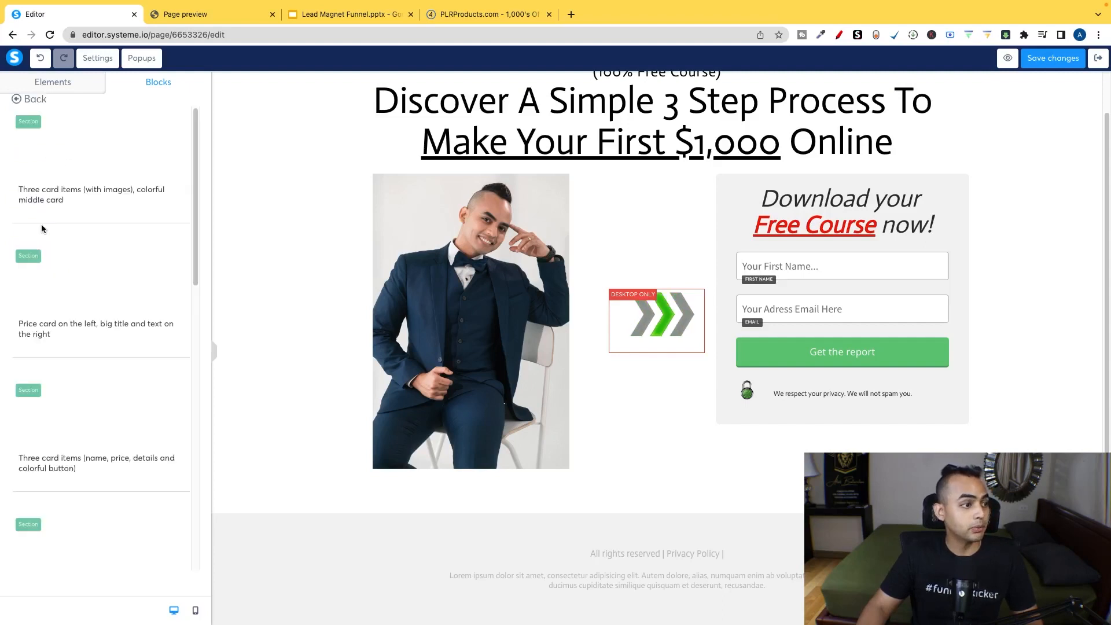
drag(53, 150, 560, 507)
scroll(752, 466, down, 3)
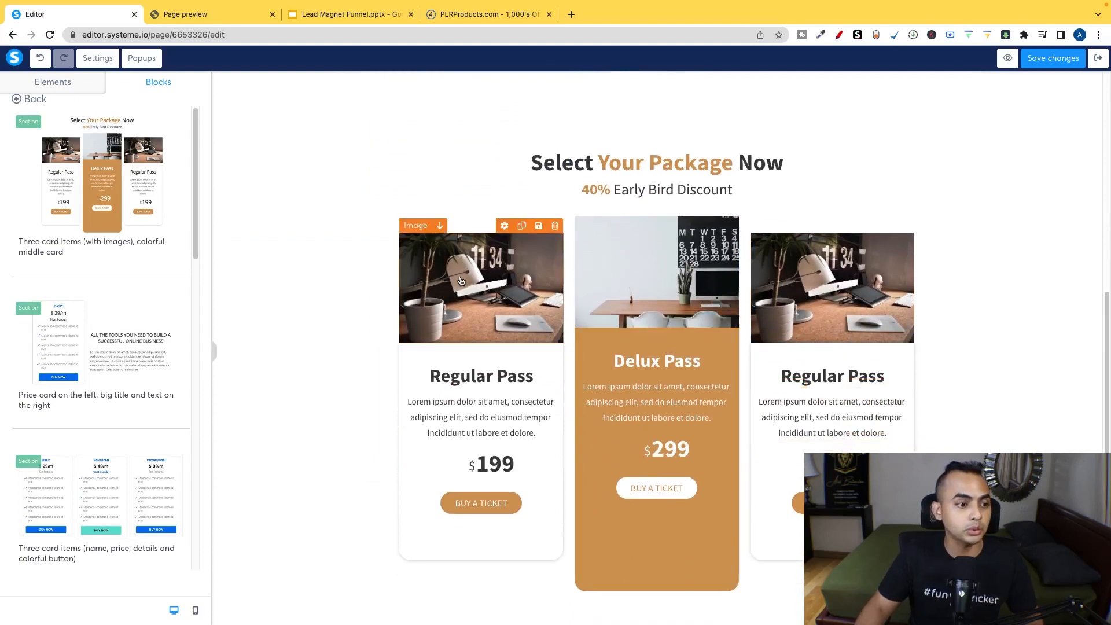
Step: Examine the editable settings of the image and price text in the first Regular Pass card
click(460, 279)
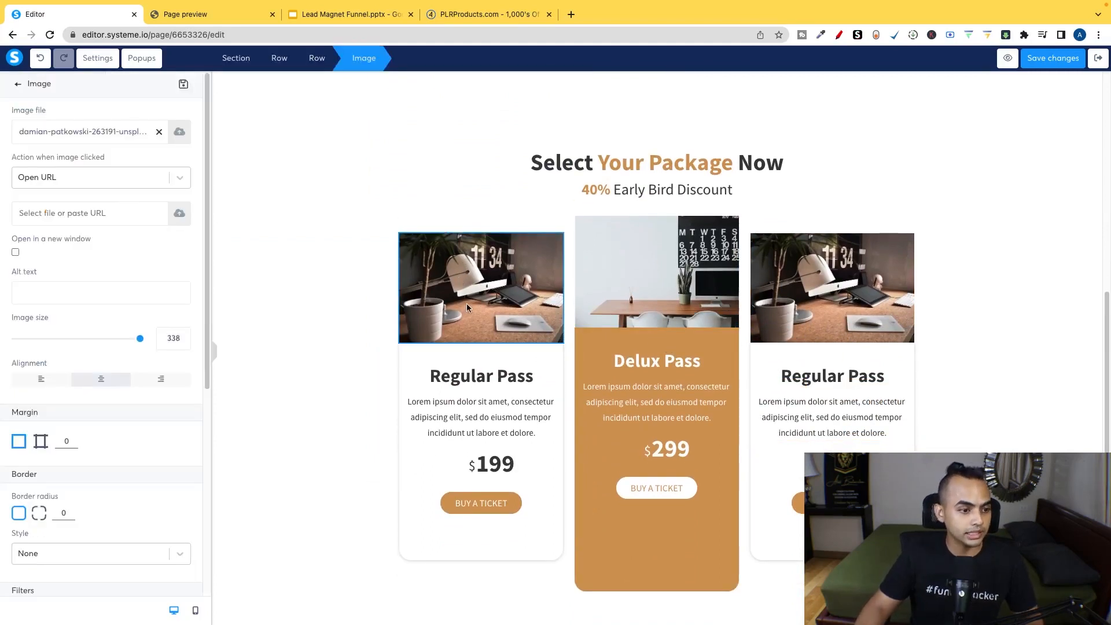
click(458, 382)
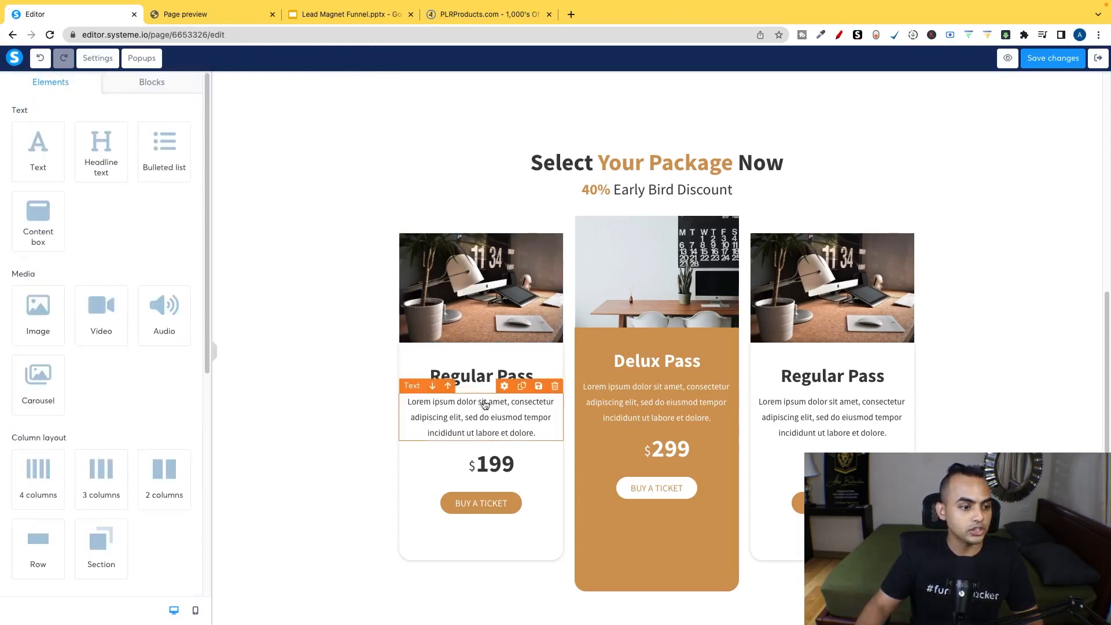
click(497, 465)
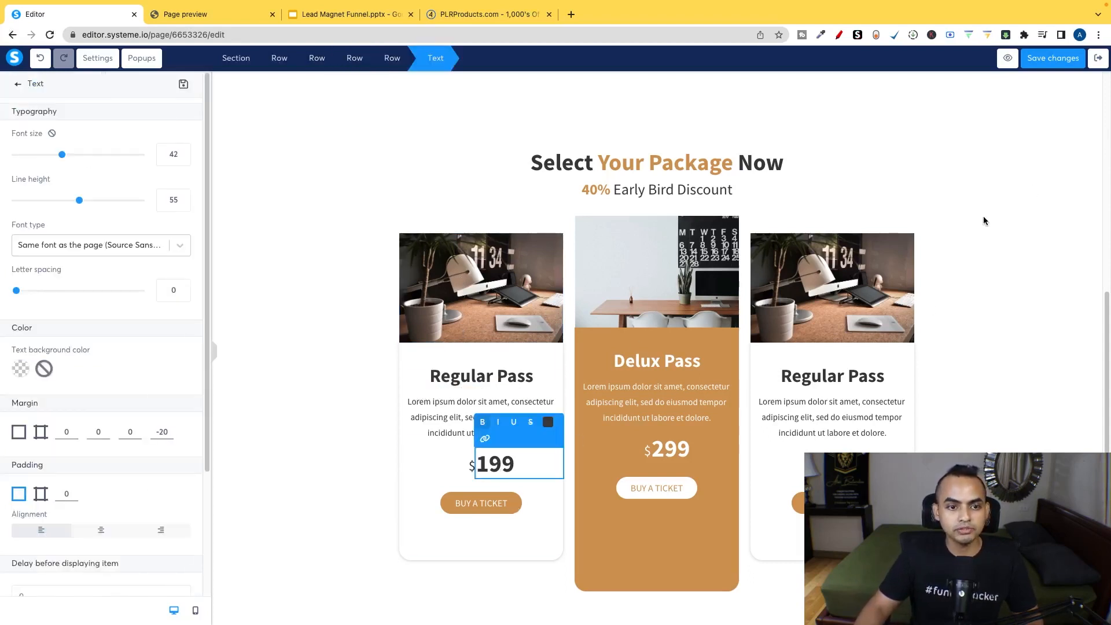
click(706, 219)
scroll(921, 254, up, 2)
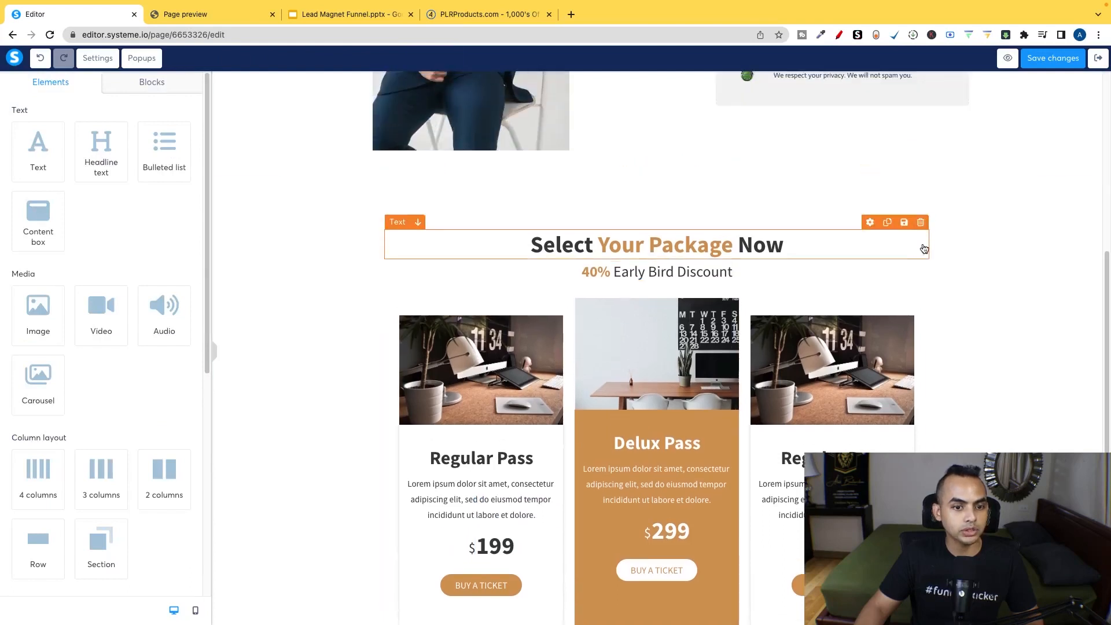
Step: Delete the "Select Your Package Now" heading and the whole pricing section beneath the opt-in section
click(921, 223)
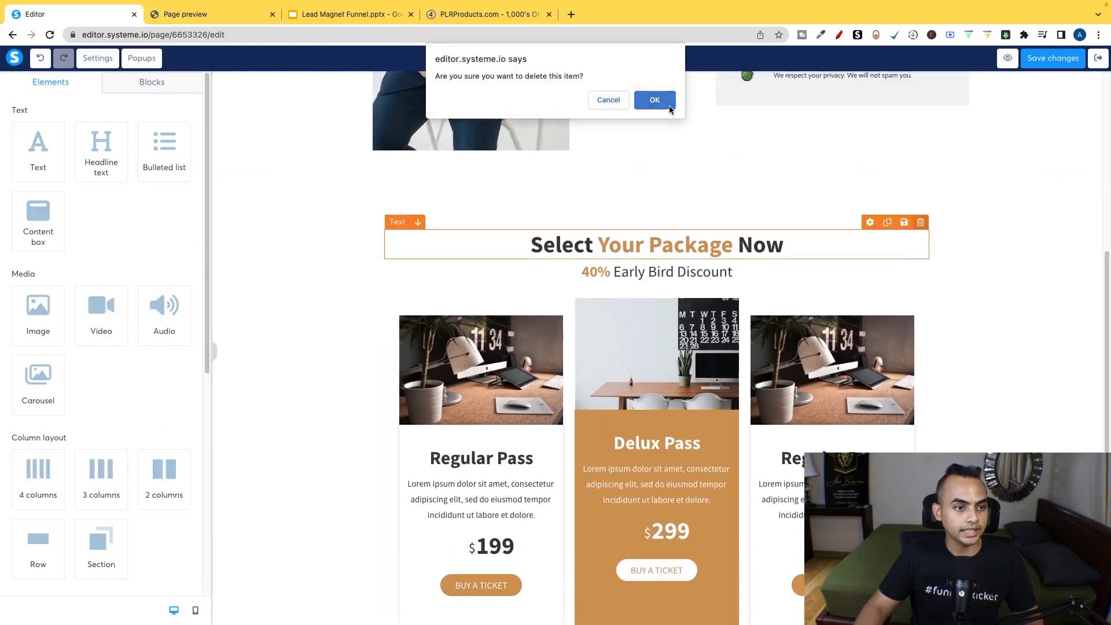
click(652, 102)
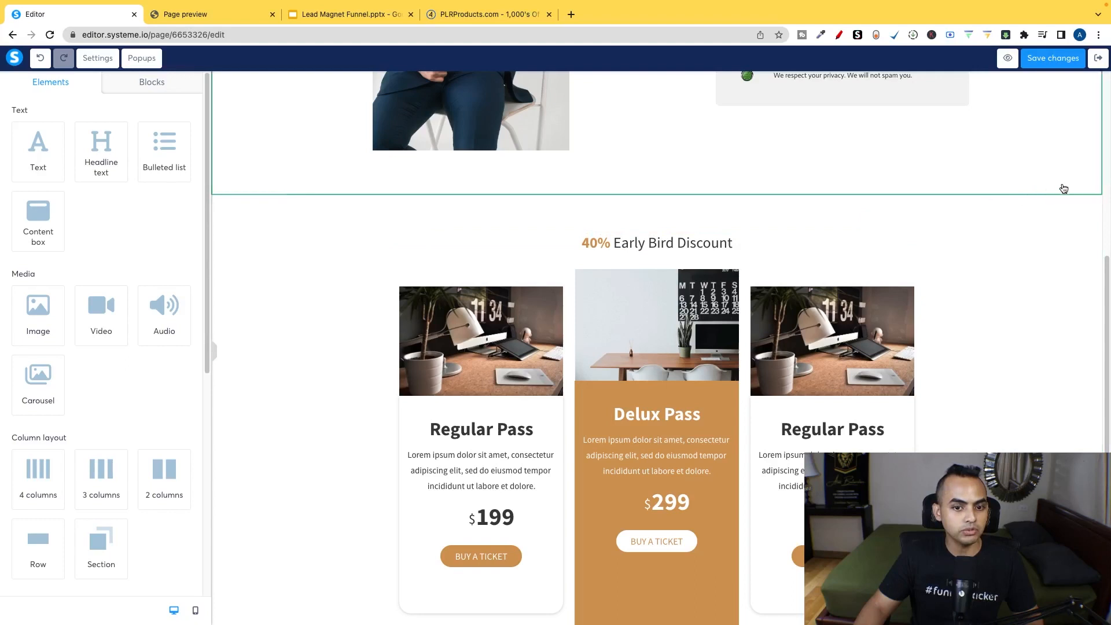
click(1094, 187)
click(652, 101)
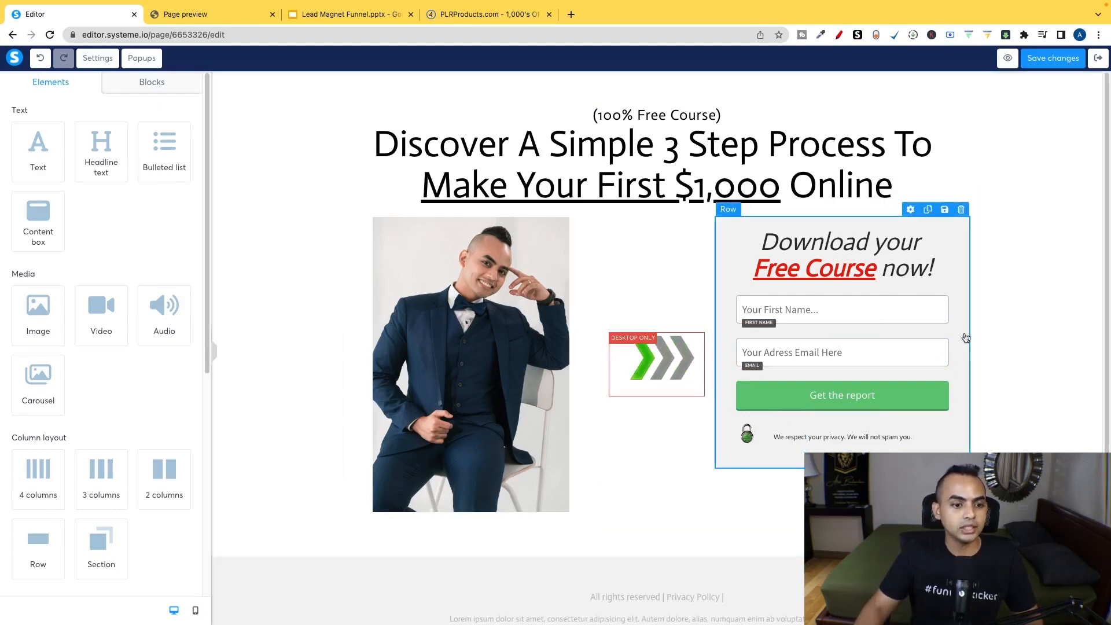
Step: Open the settings of the "Get the report" button and bring its text and typography options into view
click(862, 397)
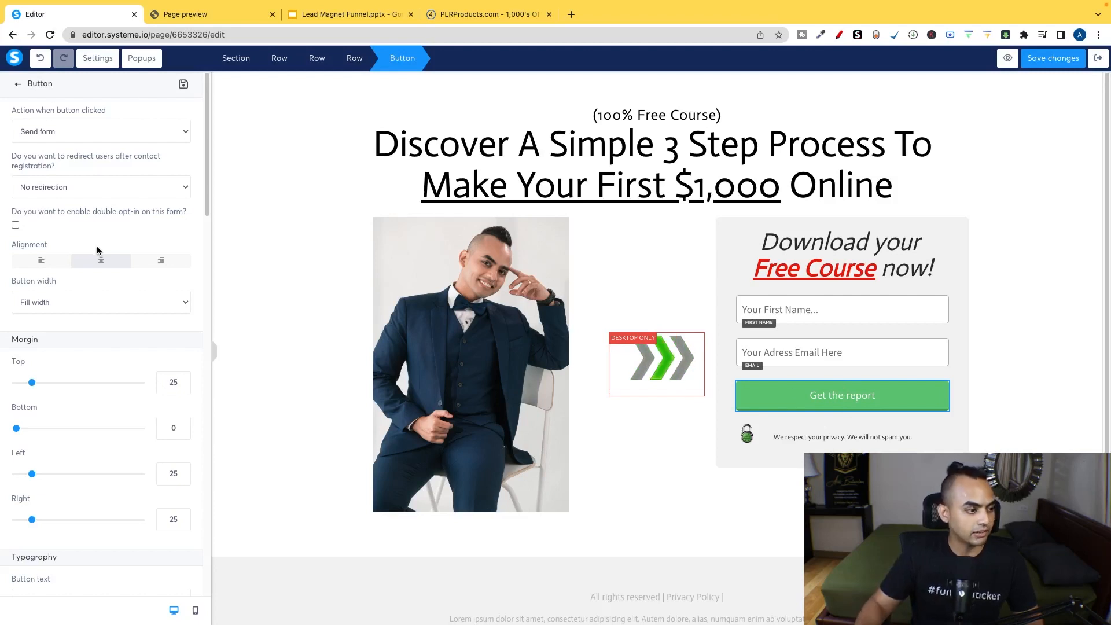
scroll(113, 271, down, 6)
scroll(125, 320, down, 3)
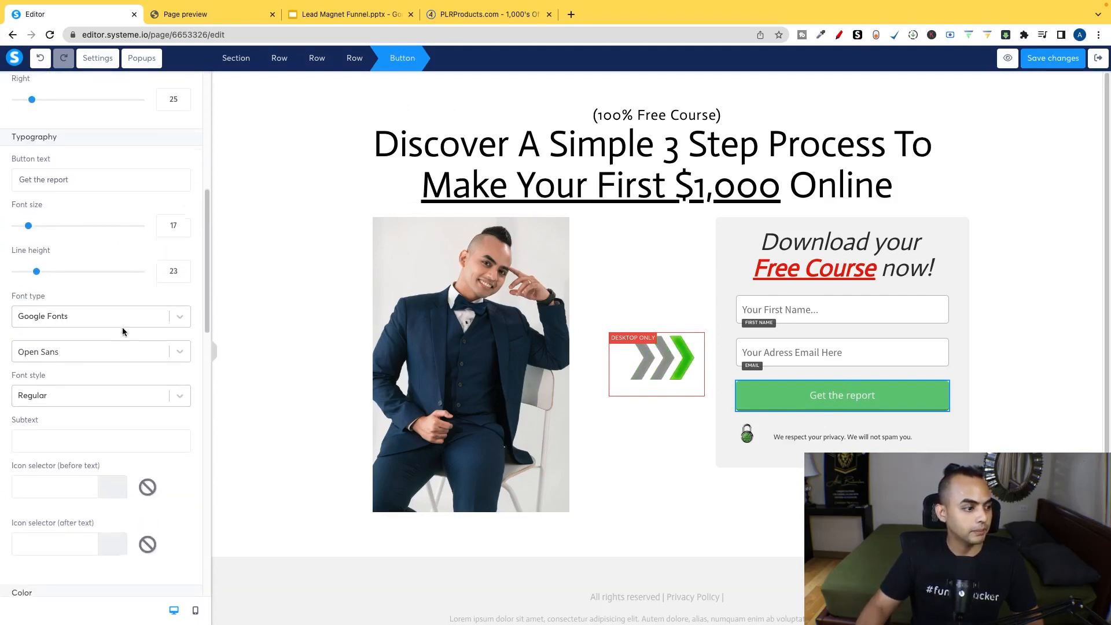
scroll(123, 333, up, 3)
scroll(102, 220, up, 1)
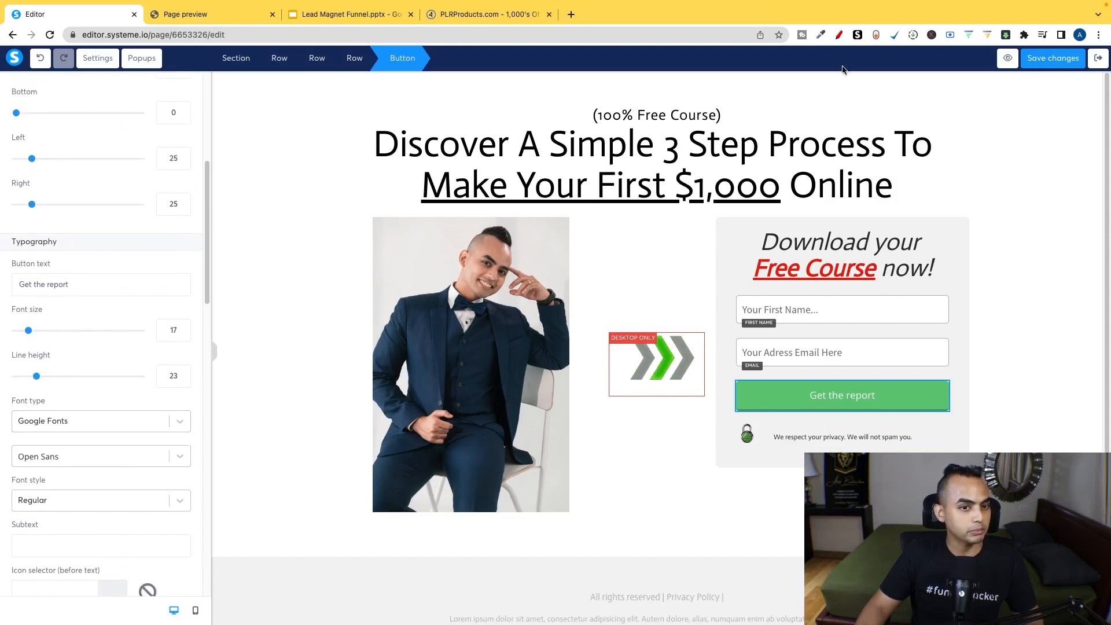
Step: Draw a red annotation arrow pointing at the Button text setting, and exit the annotation tool
click(840, 35)
drag(113, 240, 74, 254)
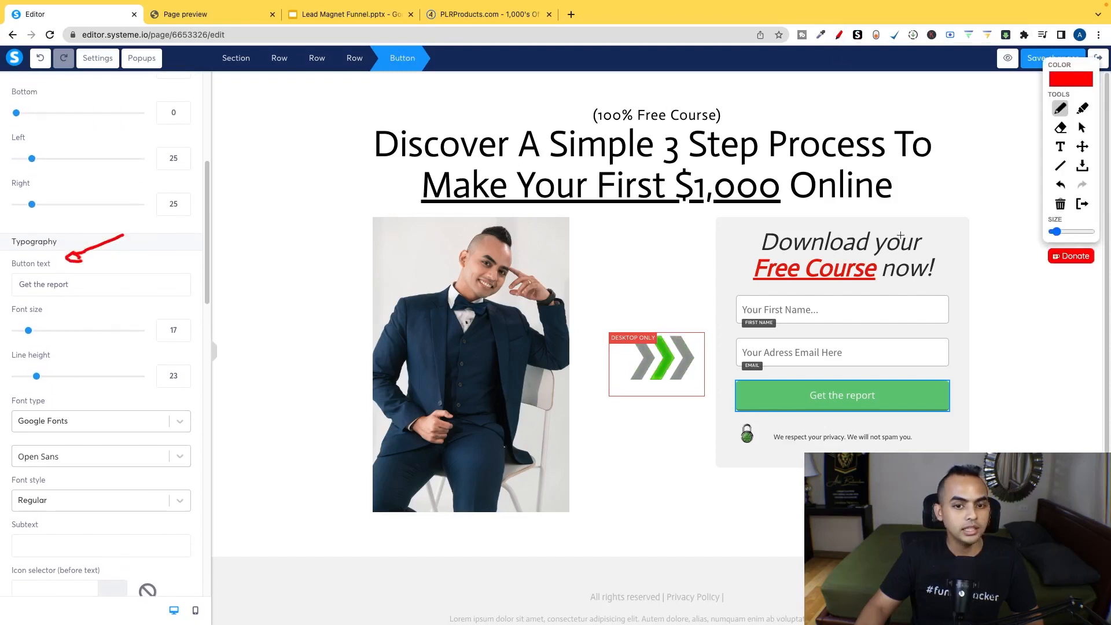
click(1082, 203)
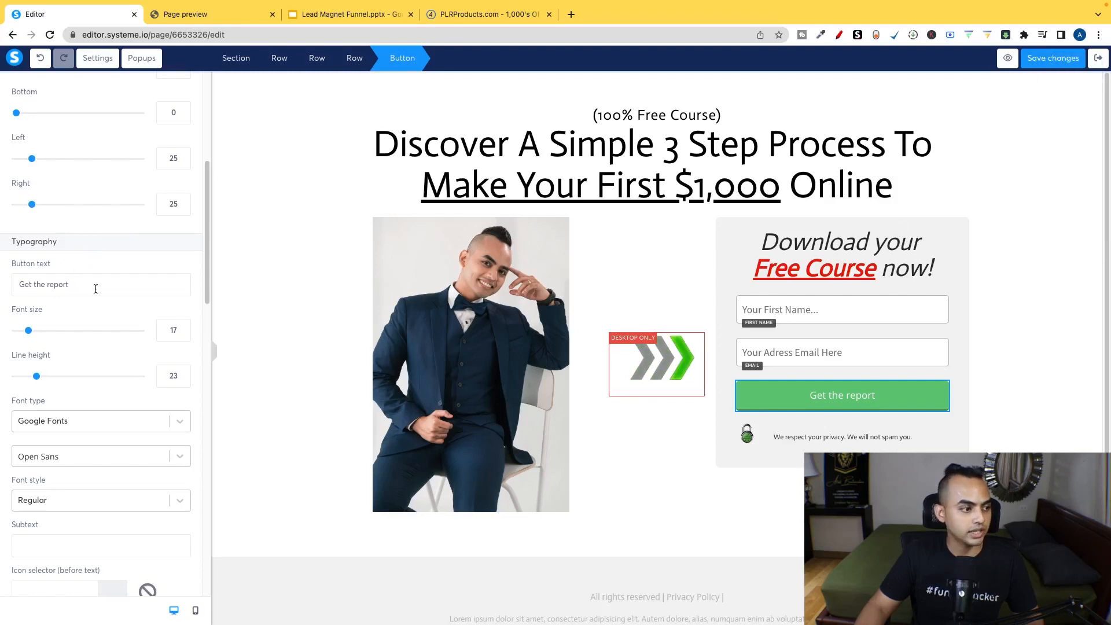
Step: Change the opt-in button's text to "Get My 100% Free Course Now!"
drag(102, 282, 2, 280)
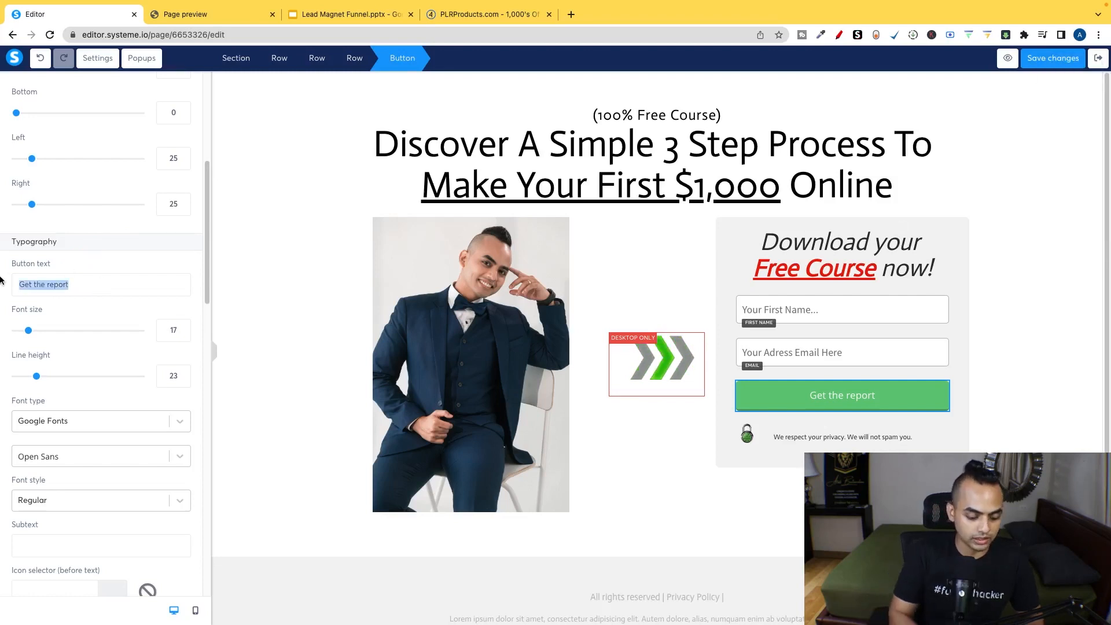
text(Get My 100% Free Course Now!)
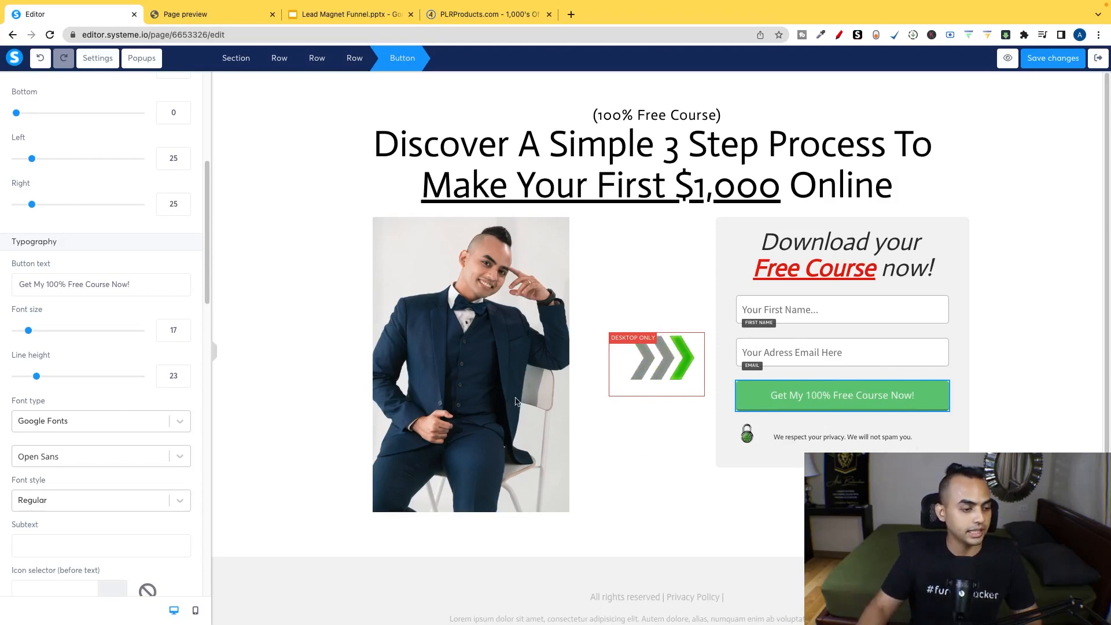
click(1073, 380)
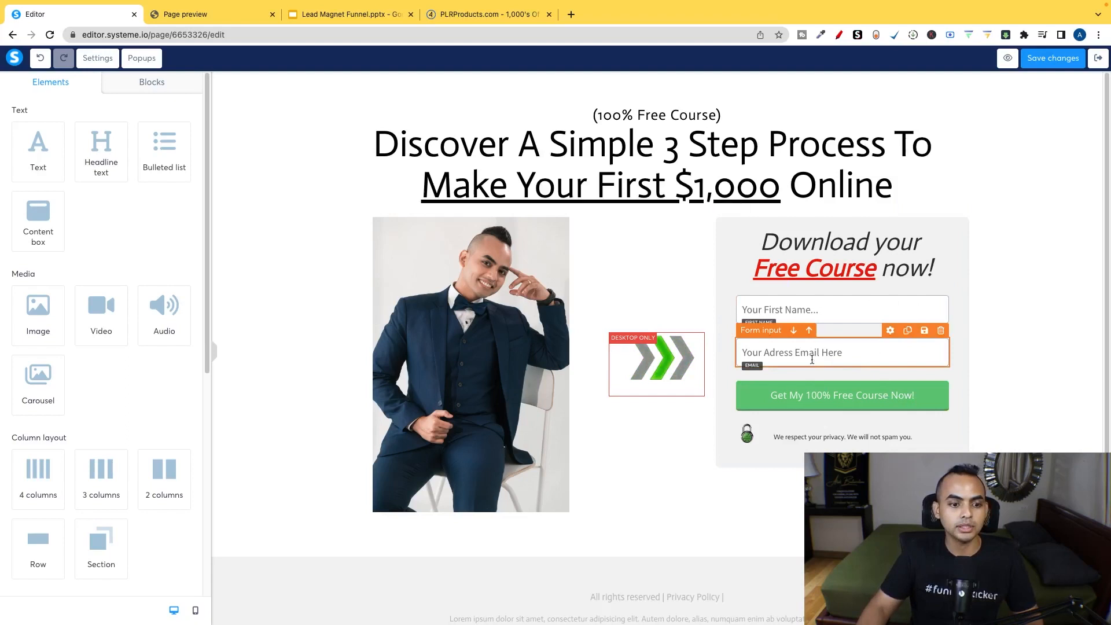
Step: Review the actions available for the opt-in button, keeping Send form selected
click(838, 399)
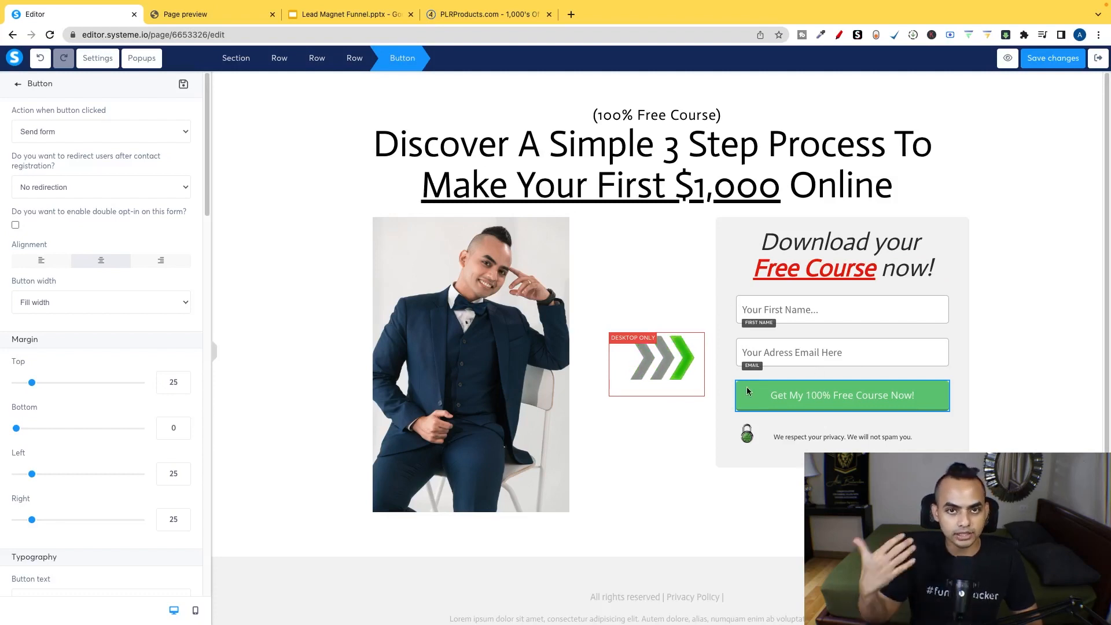
click(146, 130)
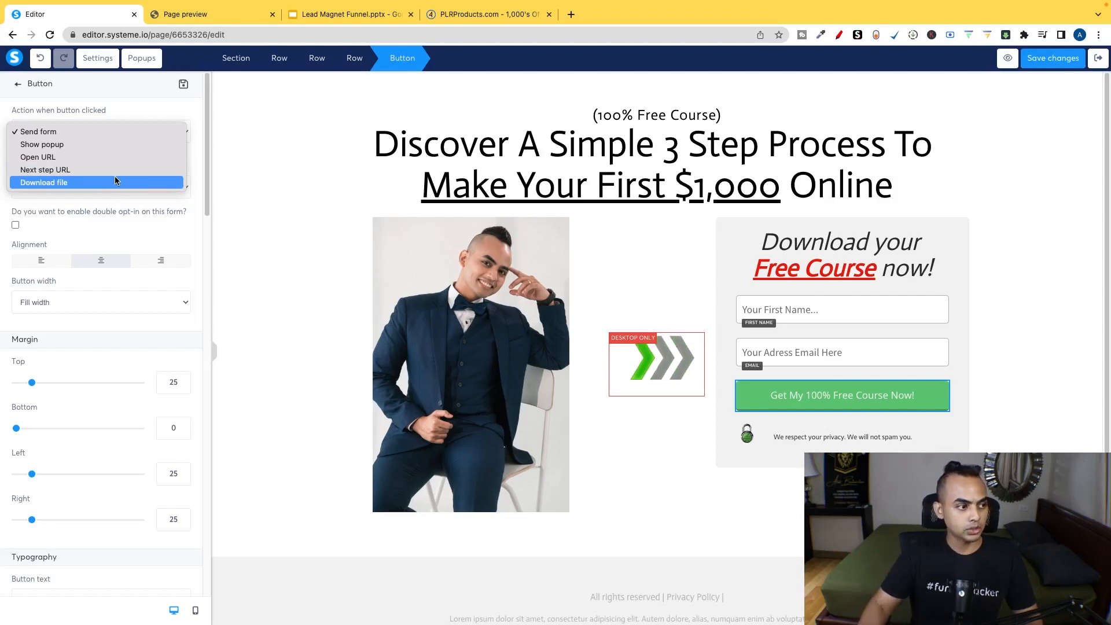
click(103, 131)
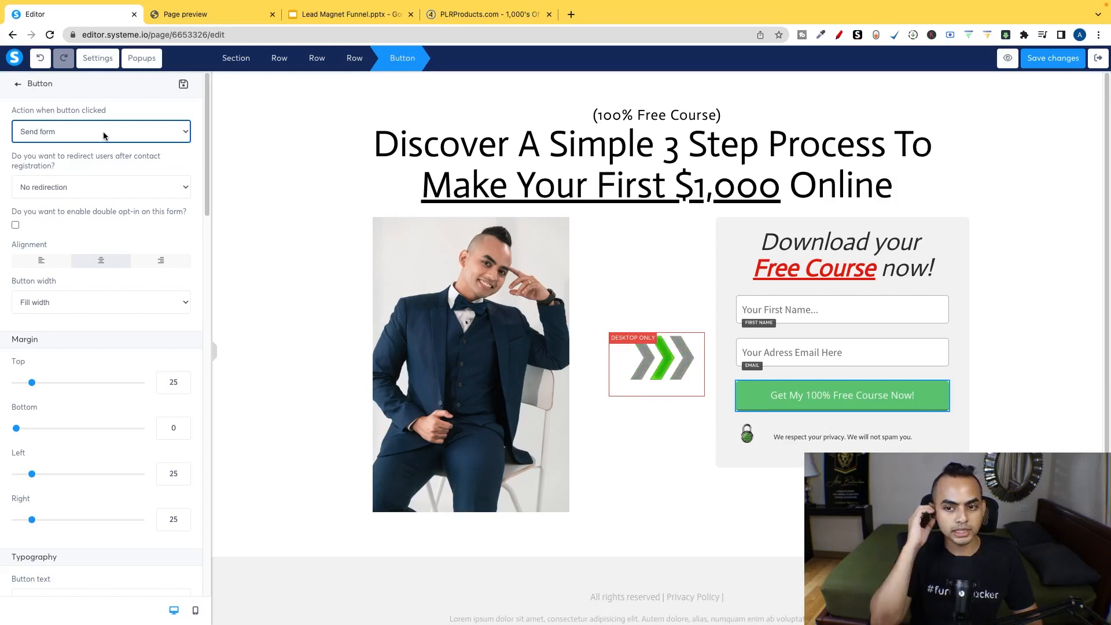
click(849, 311)
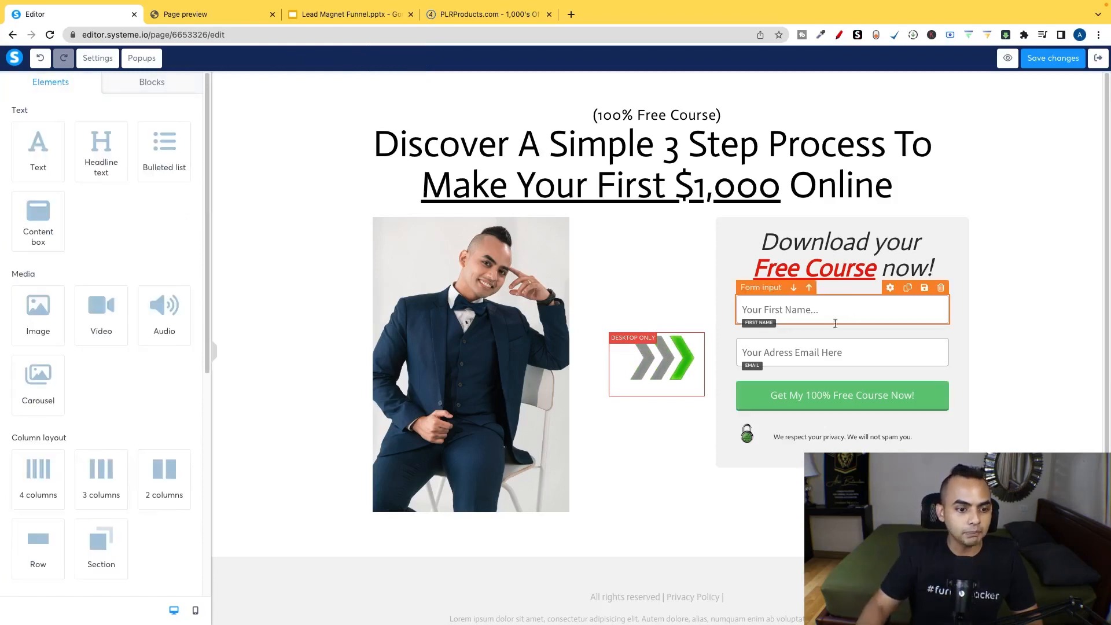
click(826, 409)
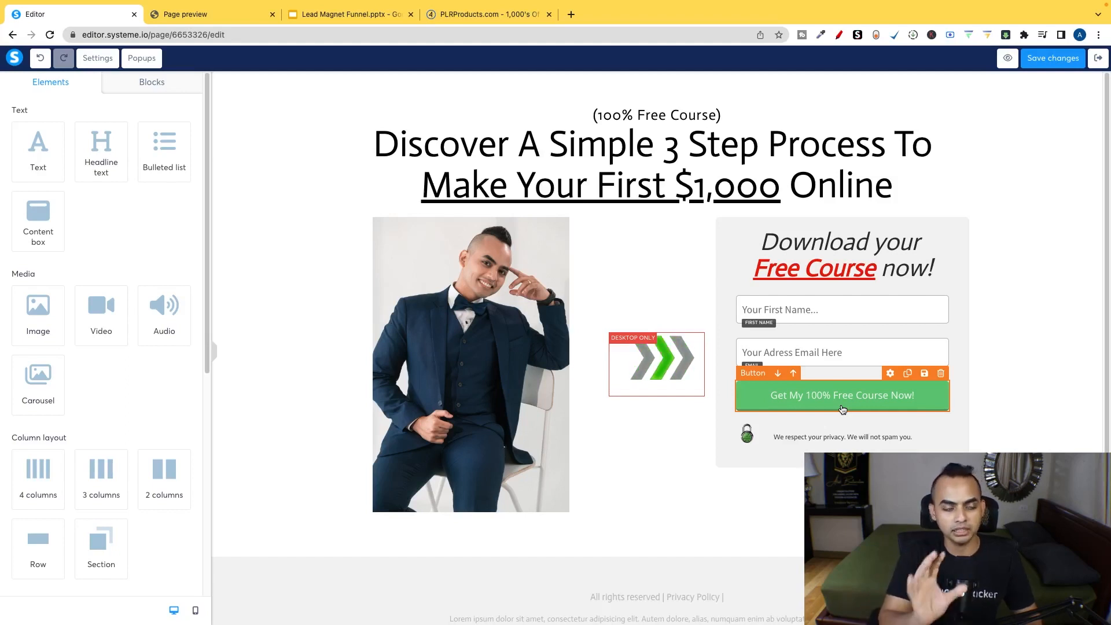
Step: Set the opt-in button to redirect users to the next step after contact registration
click(842, 408)
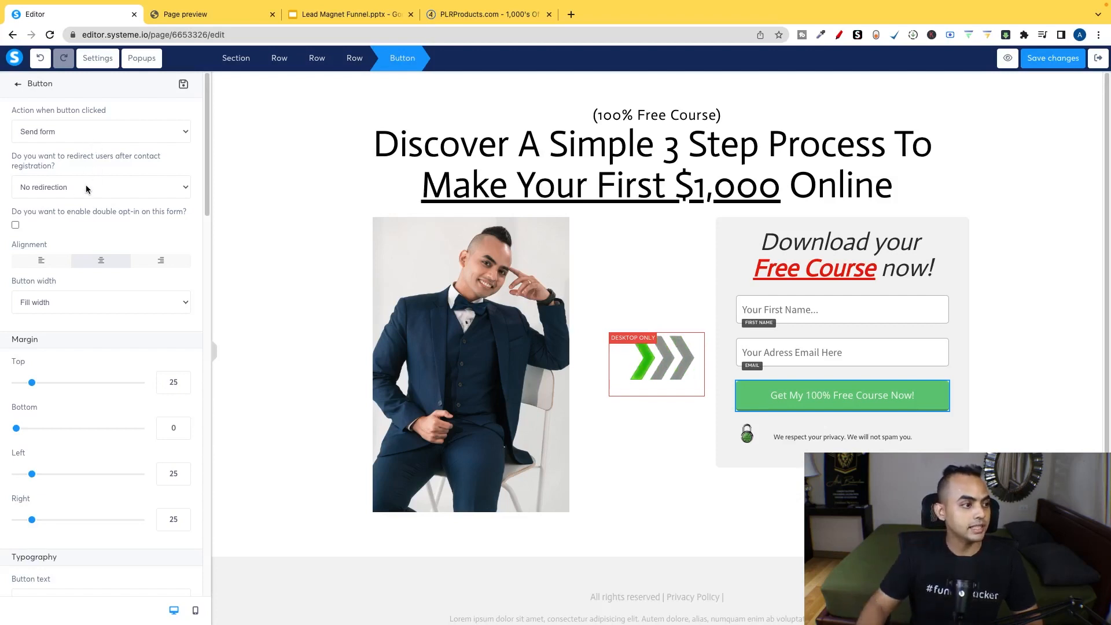
click(92, 159)
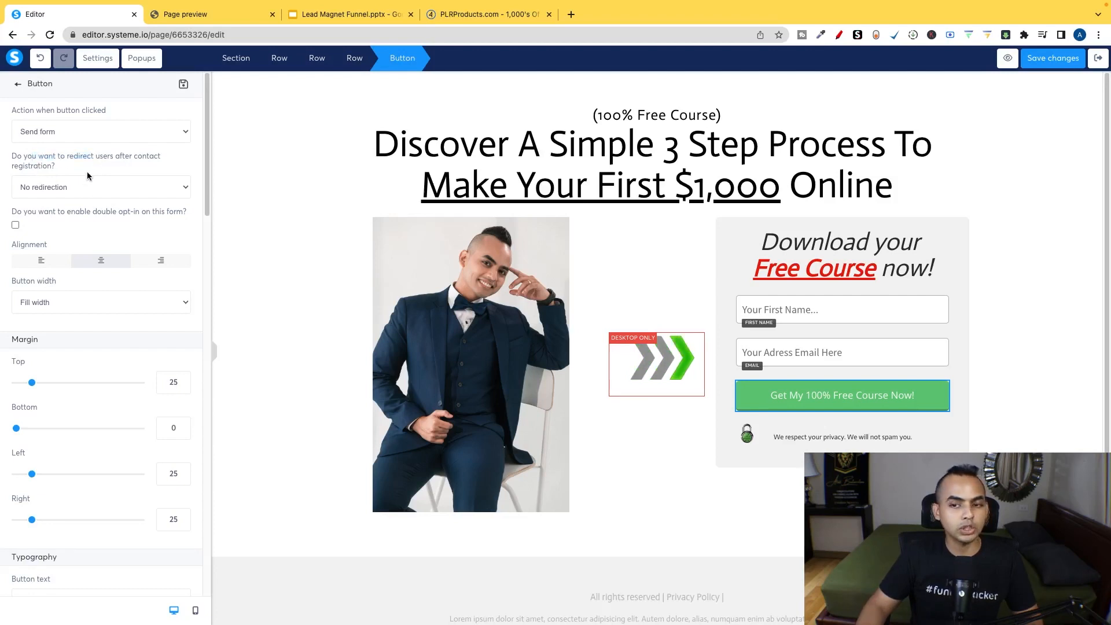
click(87, 186)
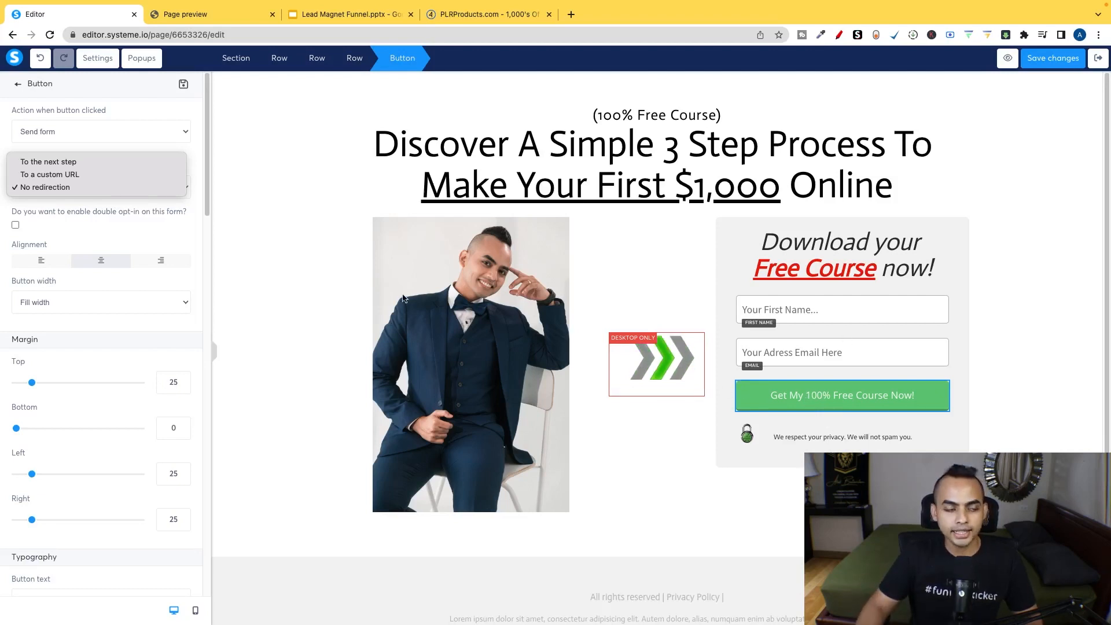
click(99, 164)
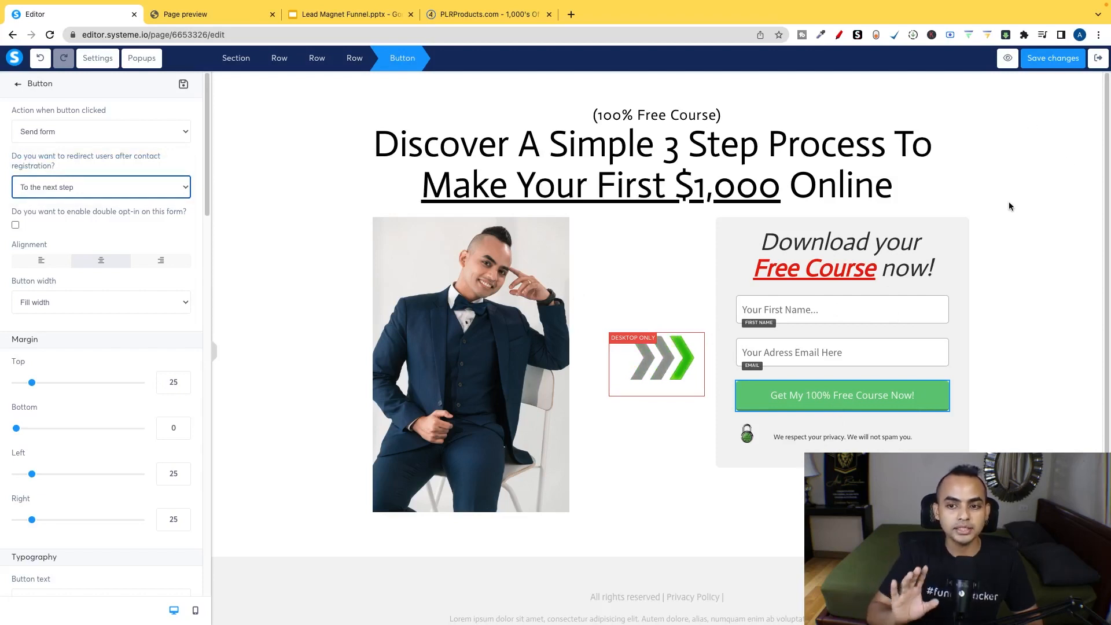
Step: Save the squeeze page changes and open the page preview
click(1048, 65)
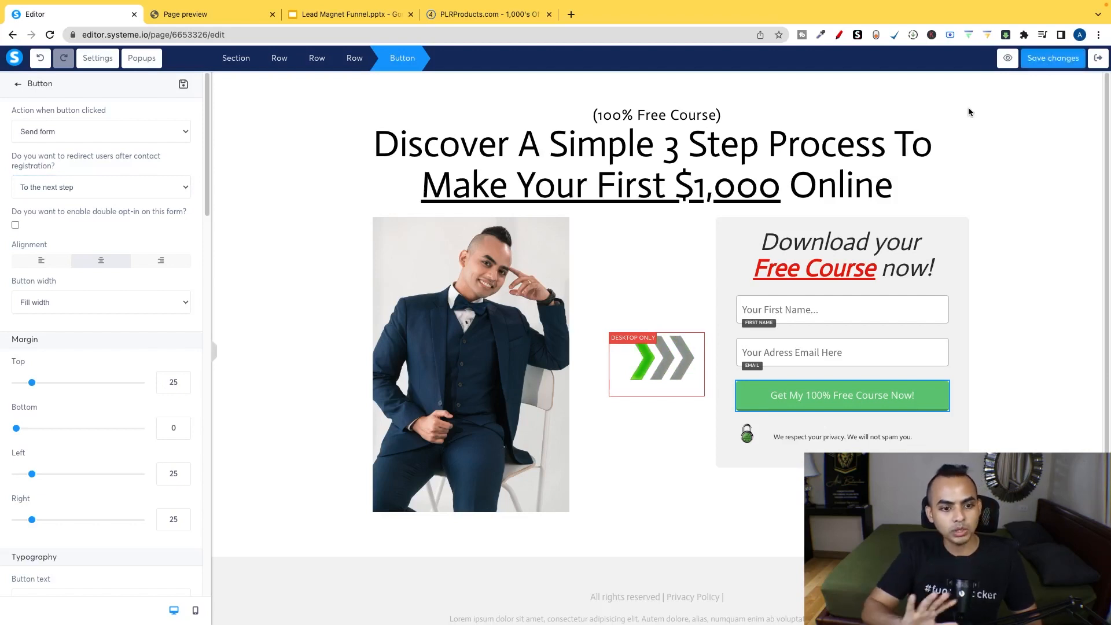
click(1007, 59)
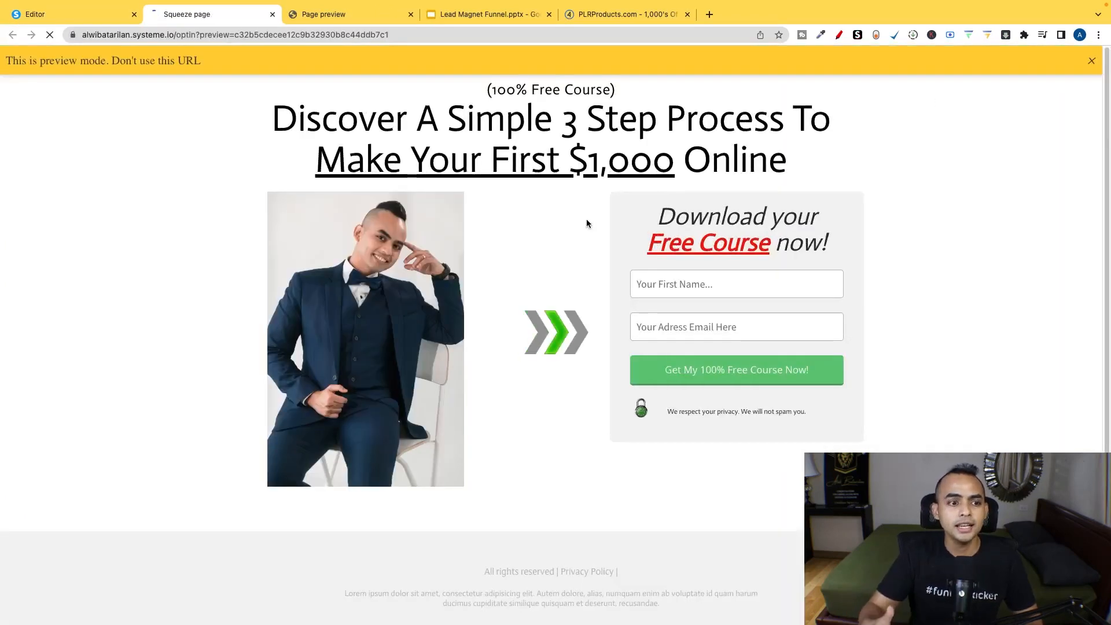
Step: Review the squeeze page preview and dismiss the preview mode notice
scroll(887, 217, down, 1)
scroll(895, 220, up, 1)
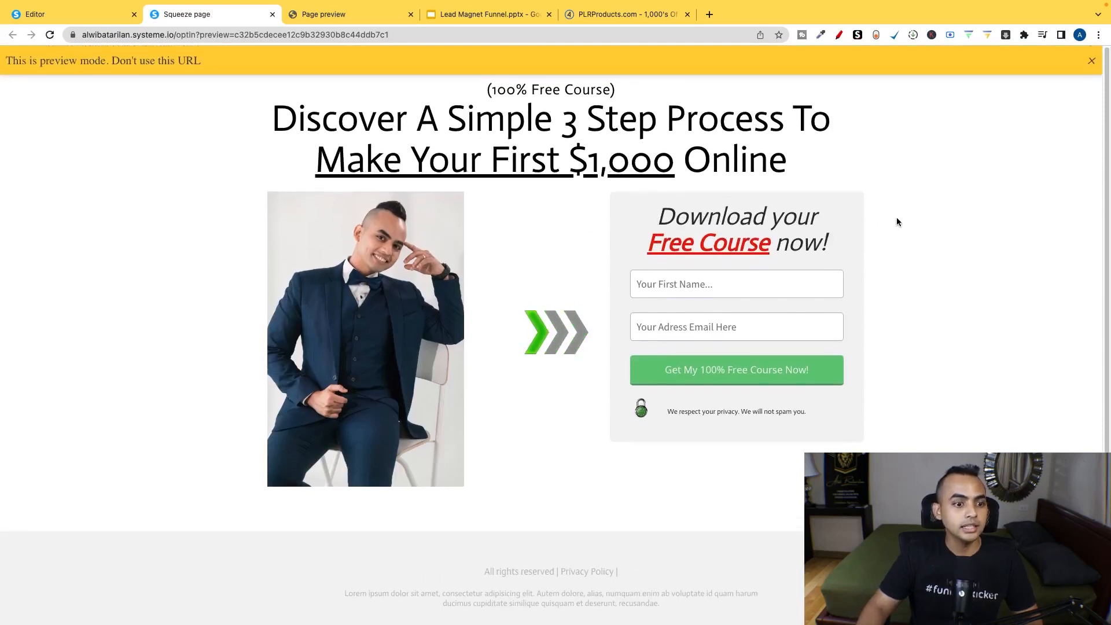
click(1091, 62)
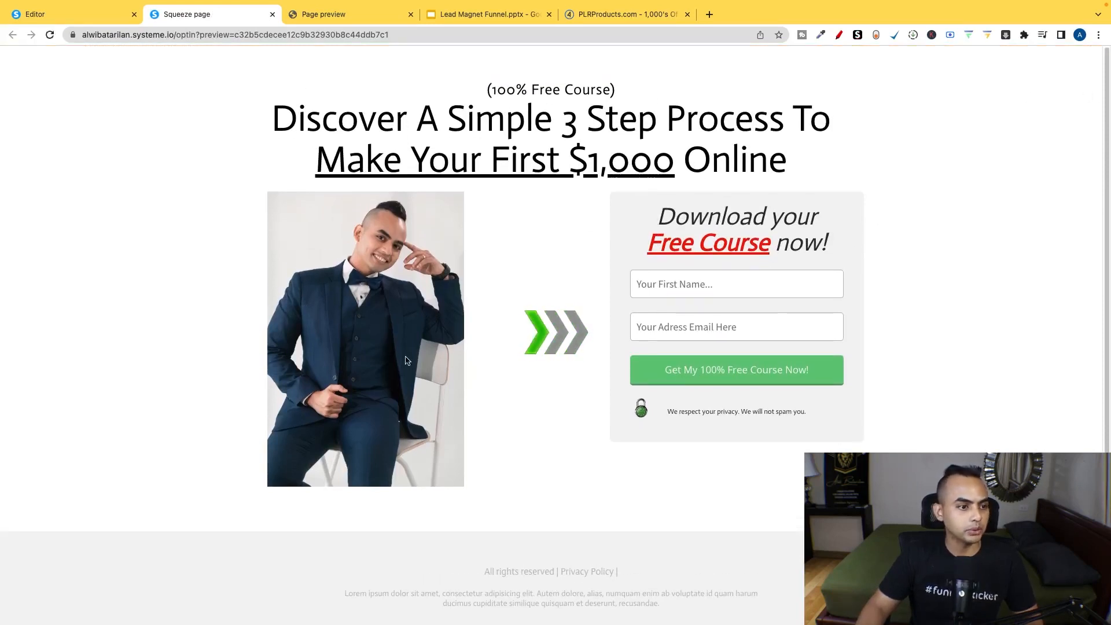
Step: In the squeeze page's settings, set the SEO title to the course owner's name followed by "Free"
click(85, 21)
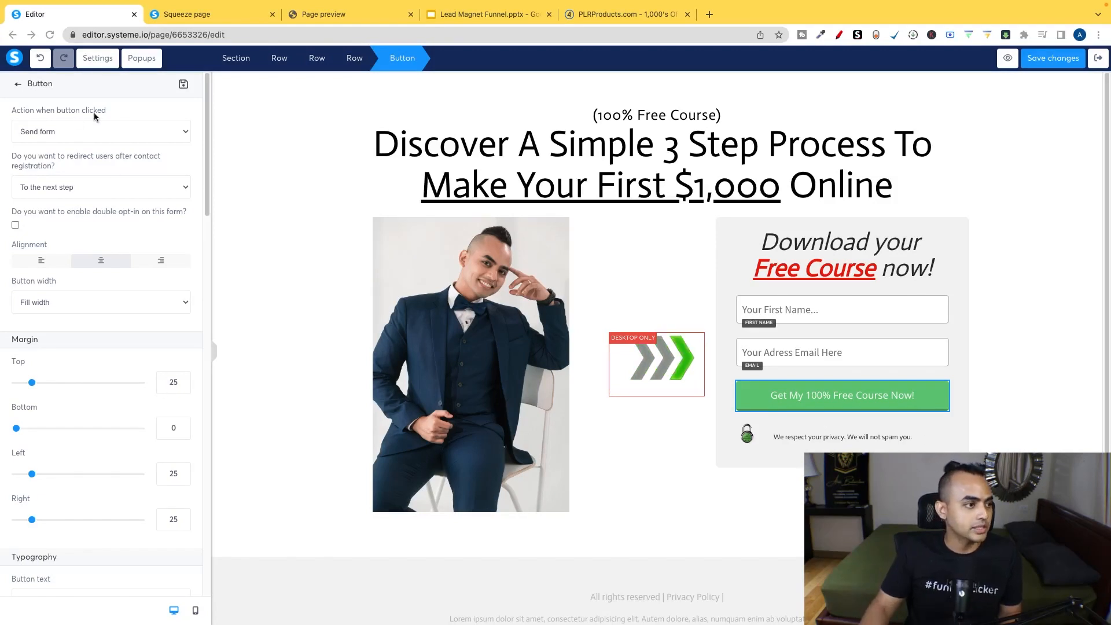
click(92, 58)
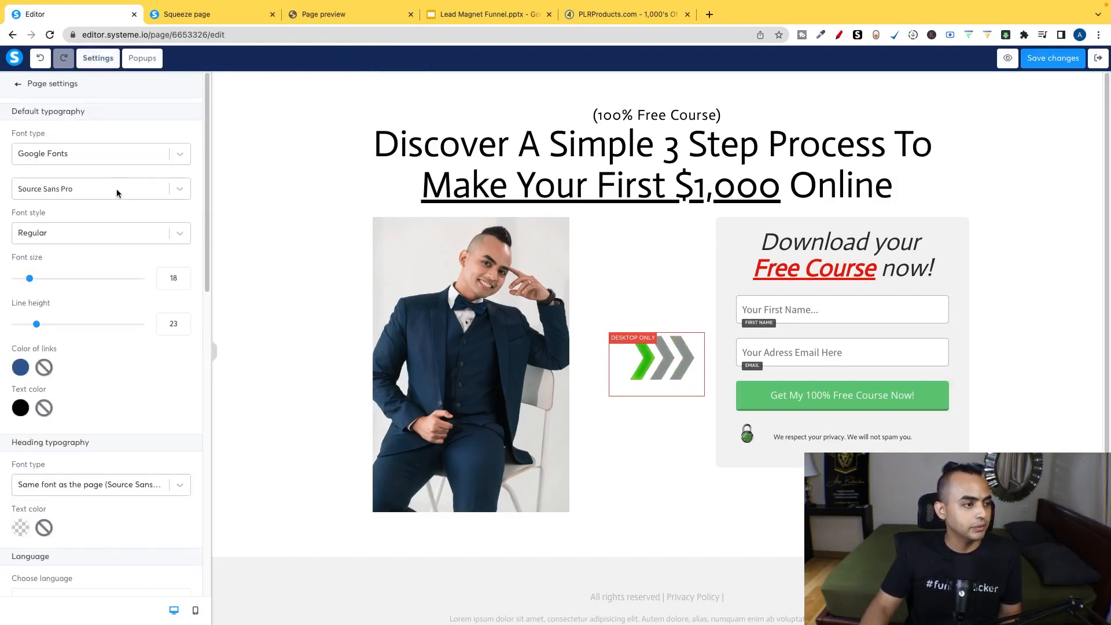
scroll(128, 249, down, 10)
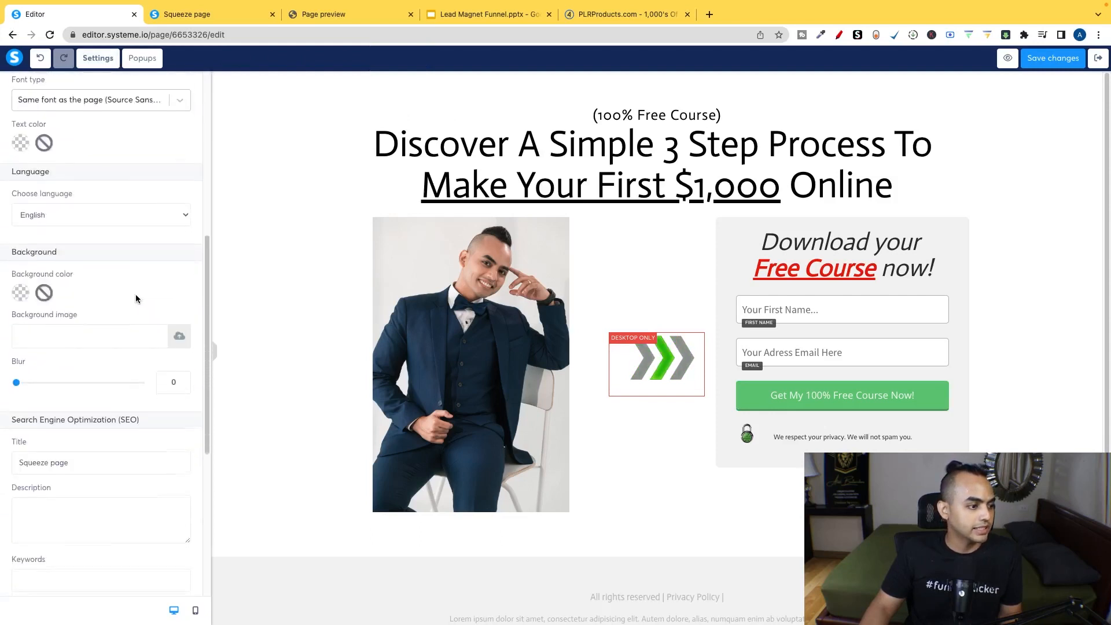
scroll(135, 294, down, 3)
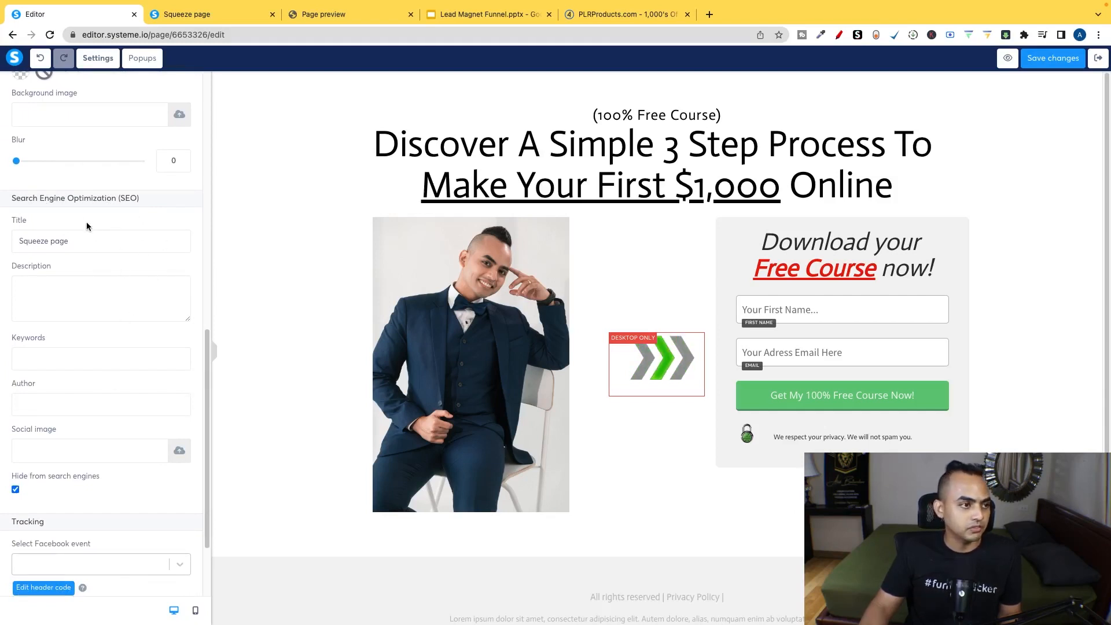
triple_click(116, 242)
text(Alwi Batril)
key(BackSpace)
key(BackSpace)
key(BackSpace)
text(arilans Free)
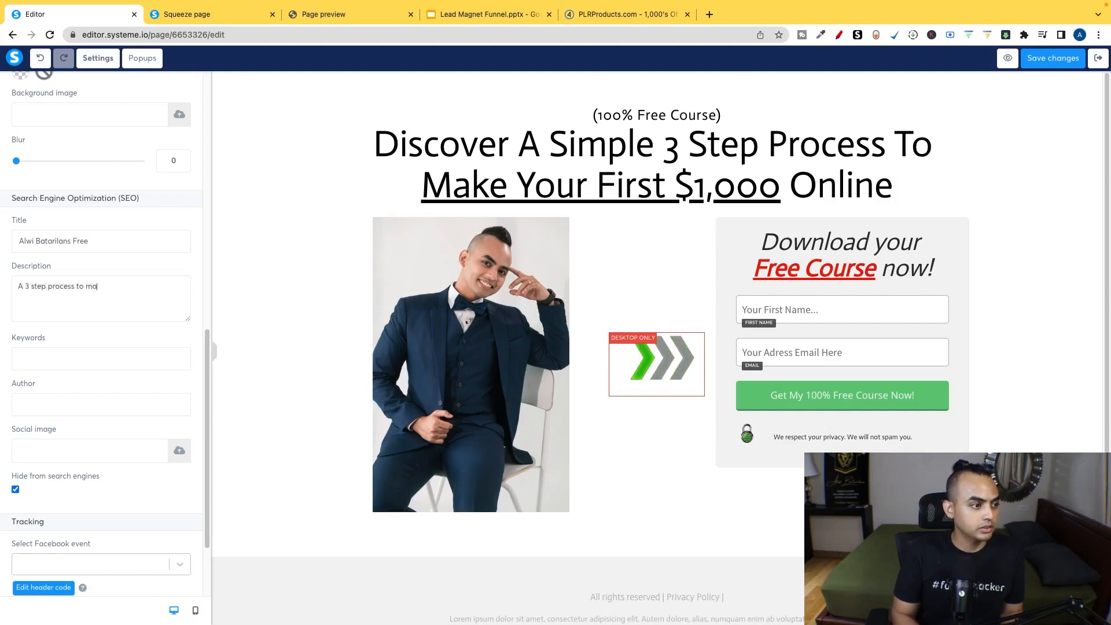
Step: Set the SEO description to "A 3 step process to making your first $1,000" and the keywords to "make money online"
text(your first $1)
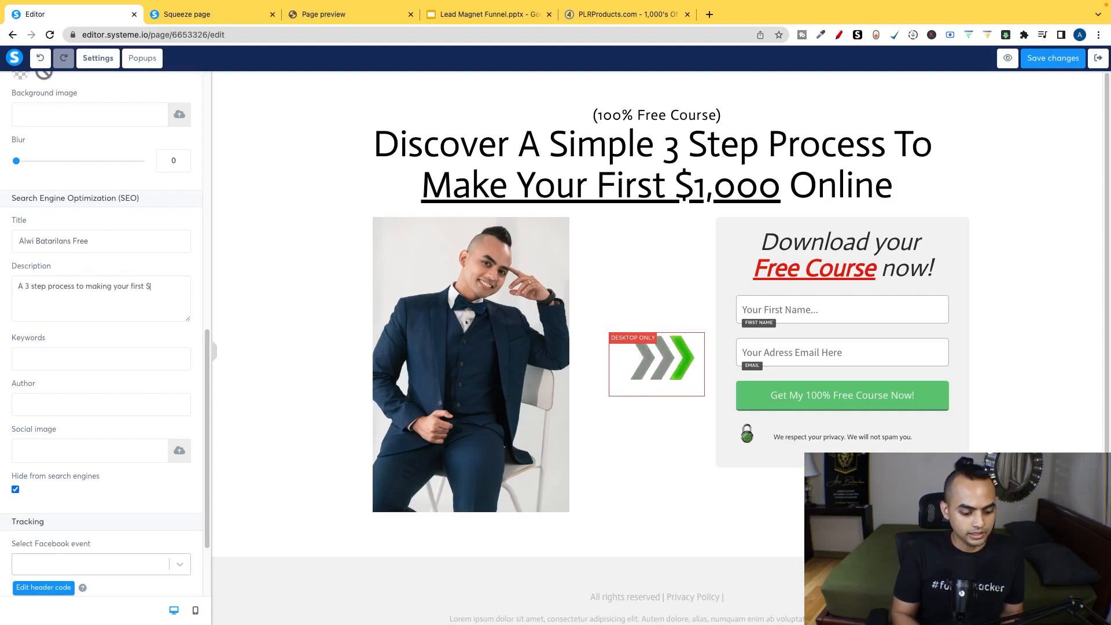
click(81, 364)
text(make money online)
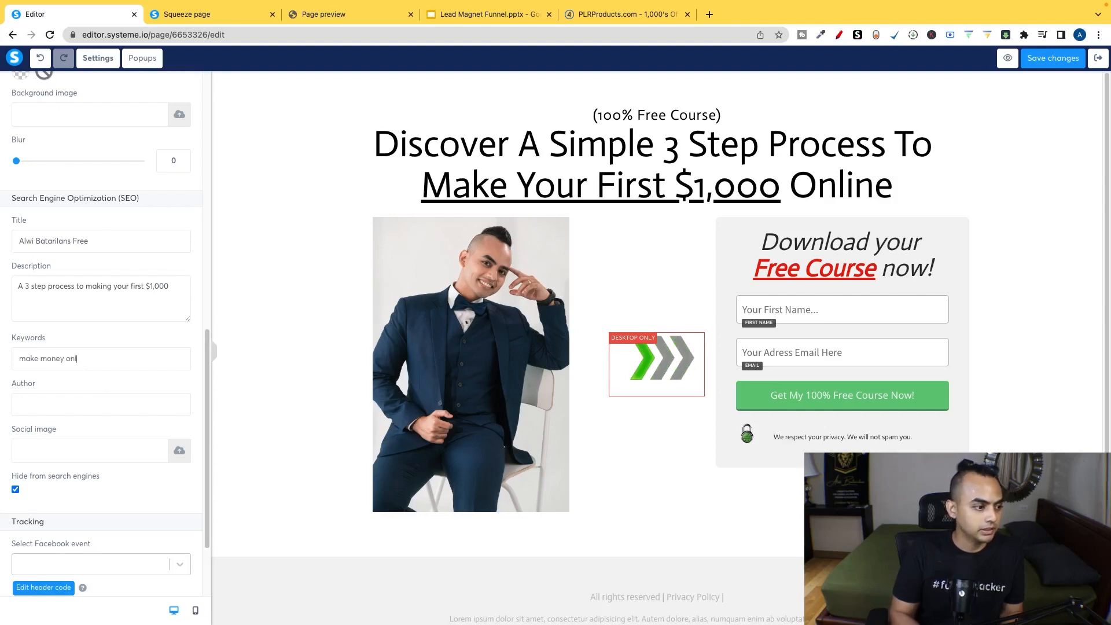
Step: Search Google in a new tab for the course owner's website to see how titles and descriptions appear in results
click(710, 14)
click(420, 294)
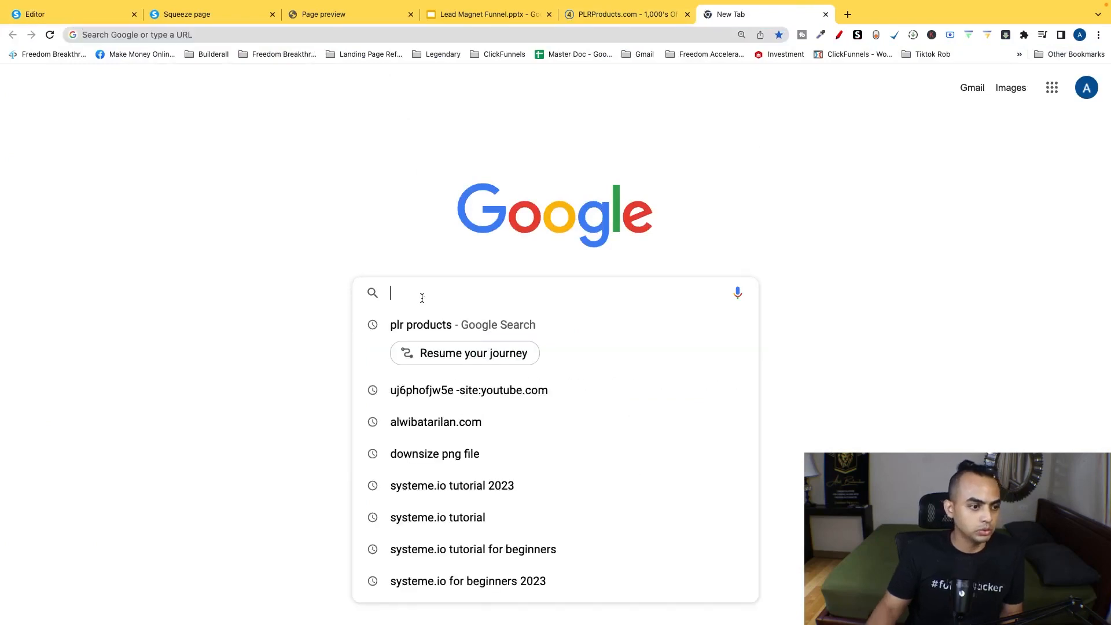
text(alwi)
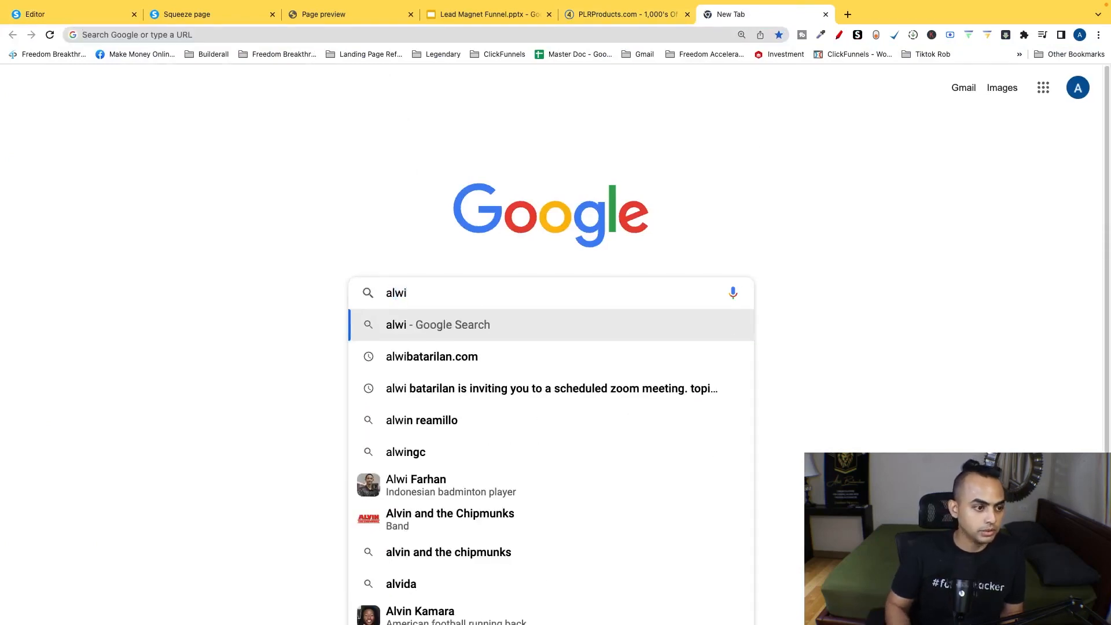
key(Down)
key(Return)
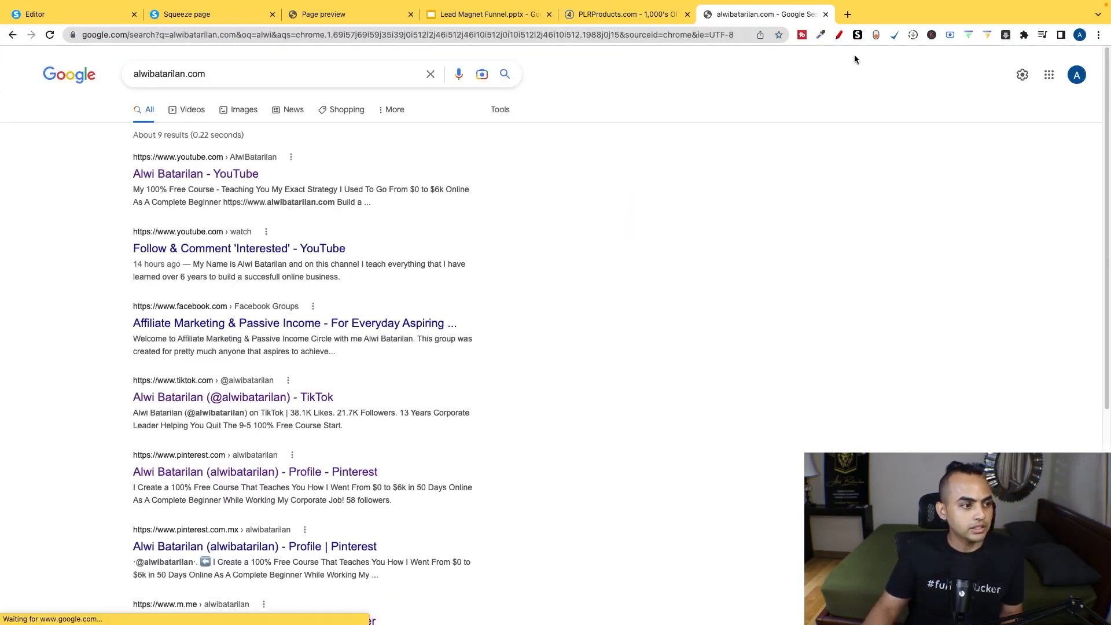
Step: Mark the first search result's title and description in red with the page annotation tool, and close the tool
click(839, 35)
drag(342, 144, 273, 174)
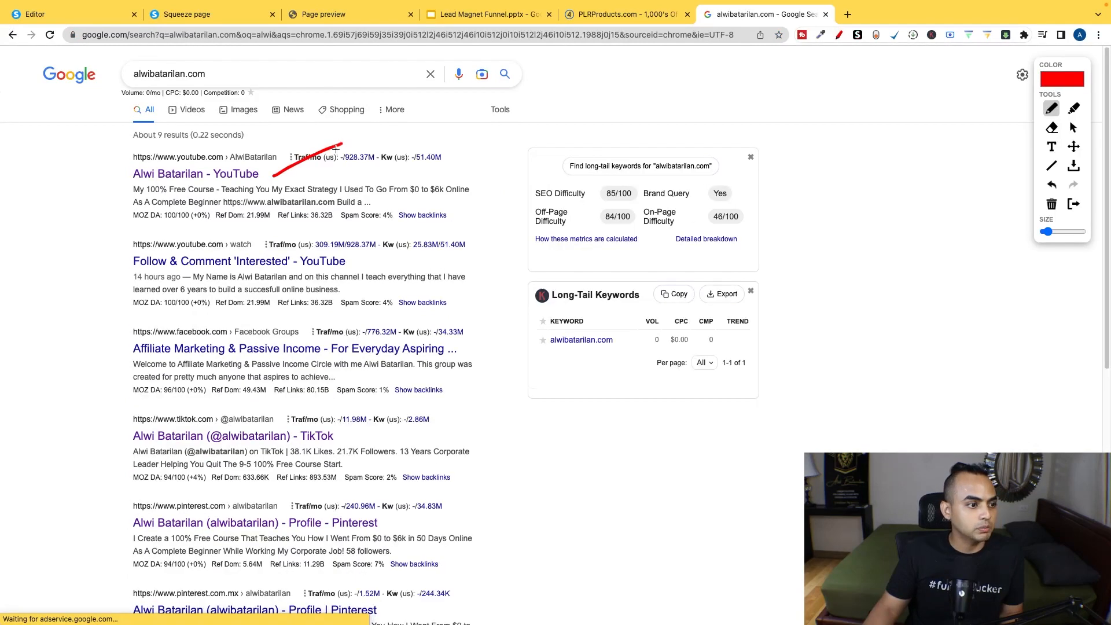
drag(404, 207, 472, 176)
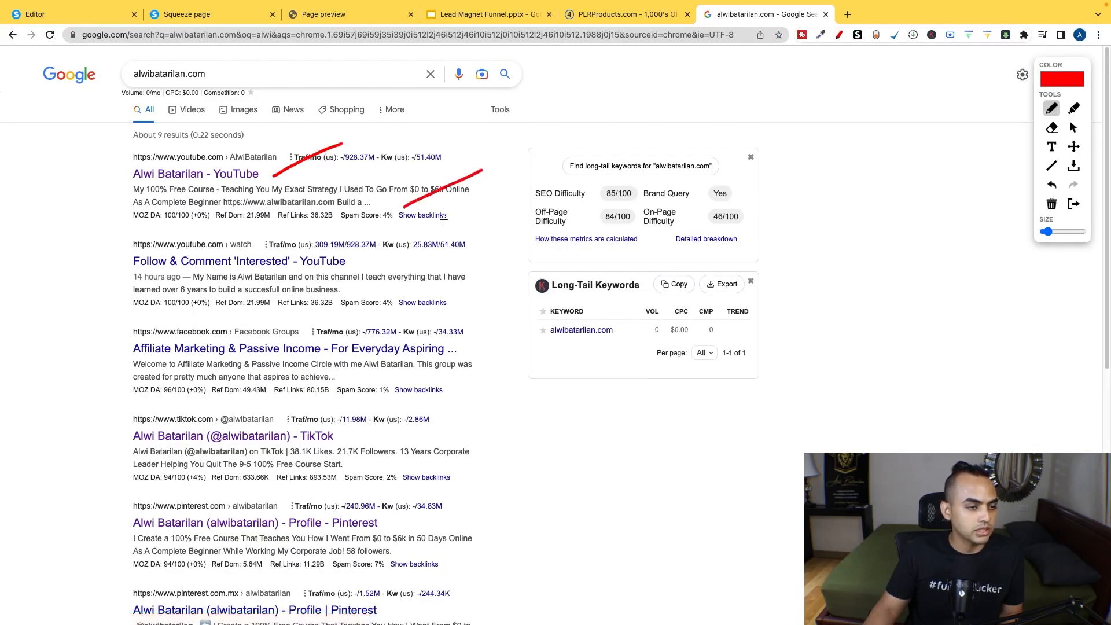
click(1074, 203)
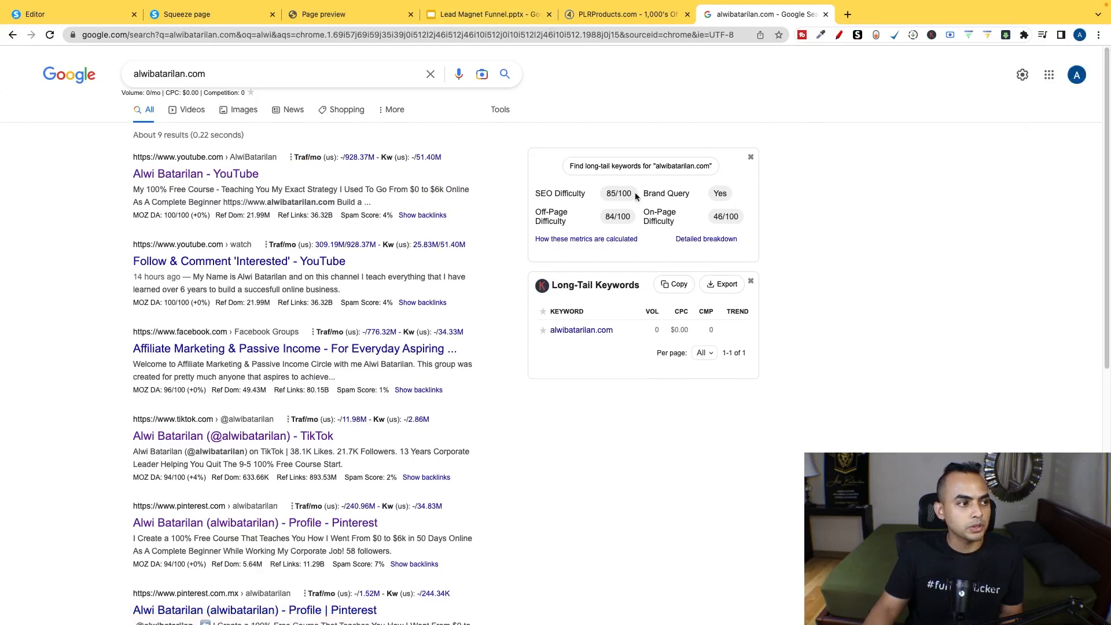
Step: Return to the squeeze page editor, save the changes and exit to the funnel's step overview
click(177, 18)
click(99, 16)
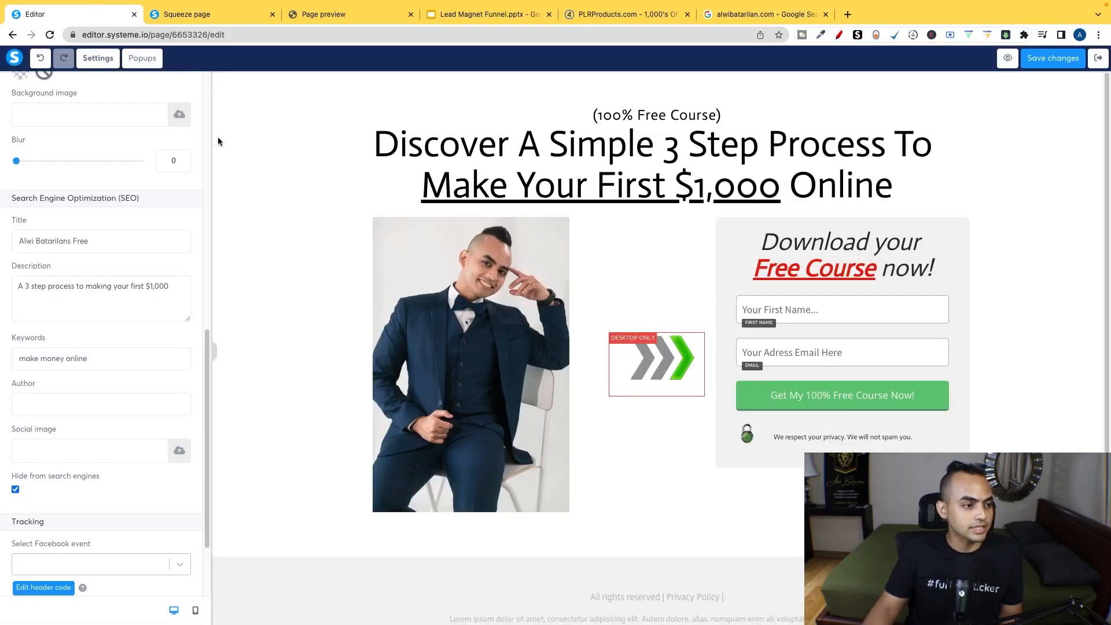
scroll(145, 135, up, 3)
click(1049, 59)
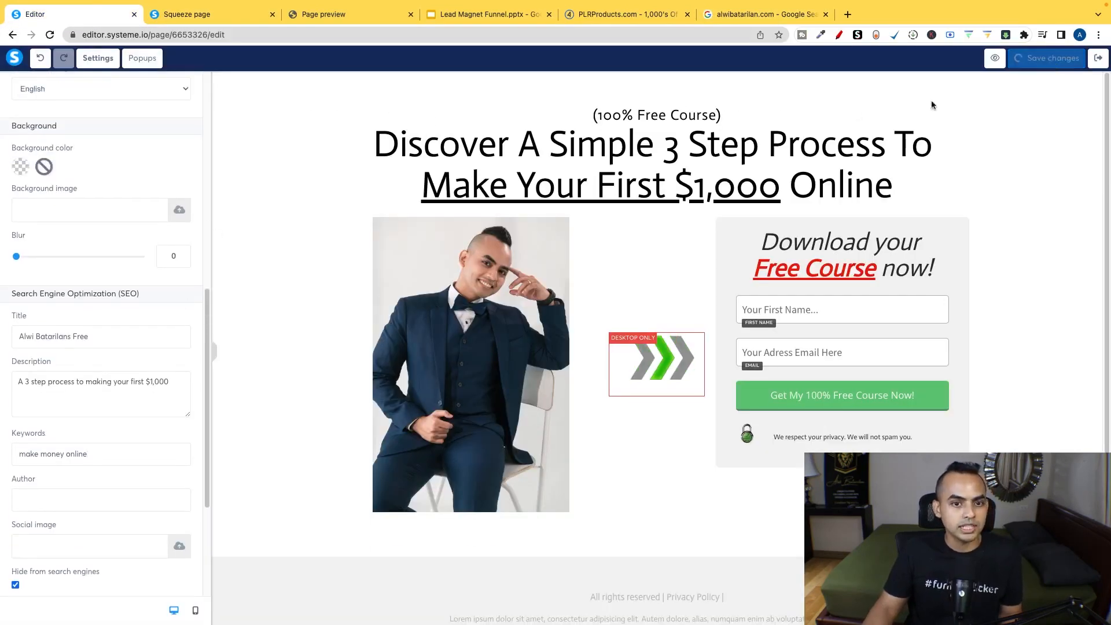
click(1098, 62)
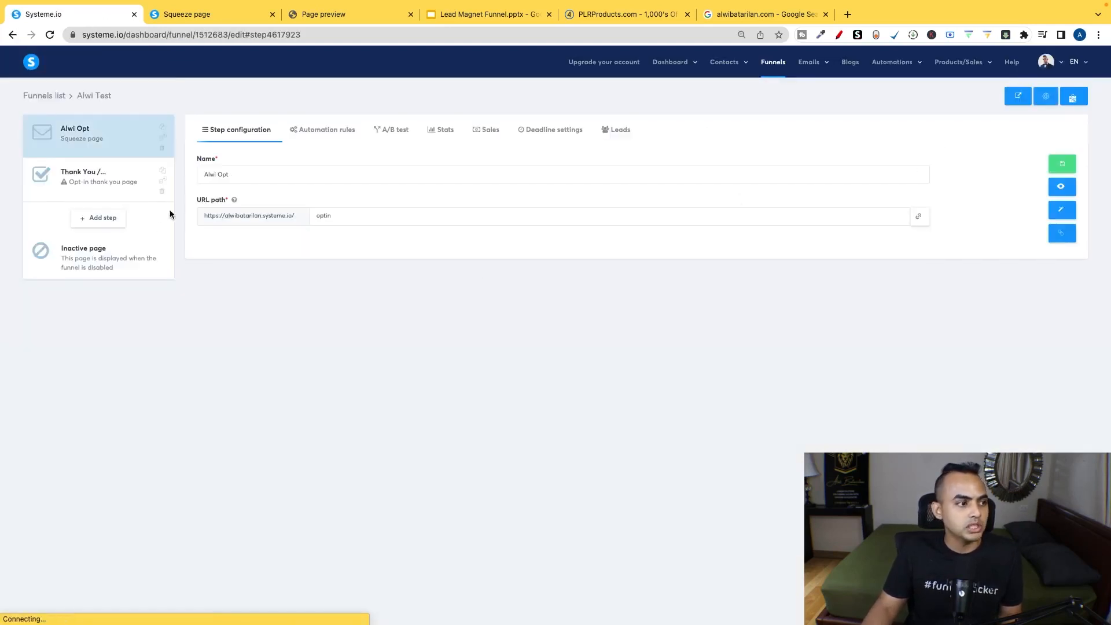
Step: Mark the squeeze page step with a circled red 1 using the annotation tool, and close the tool
click(839, 34)
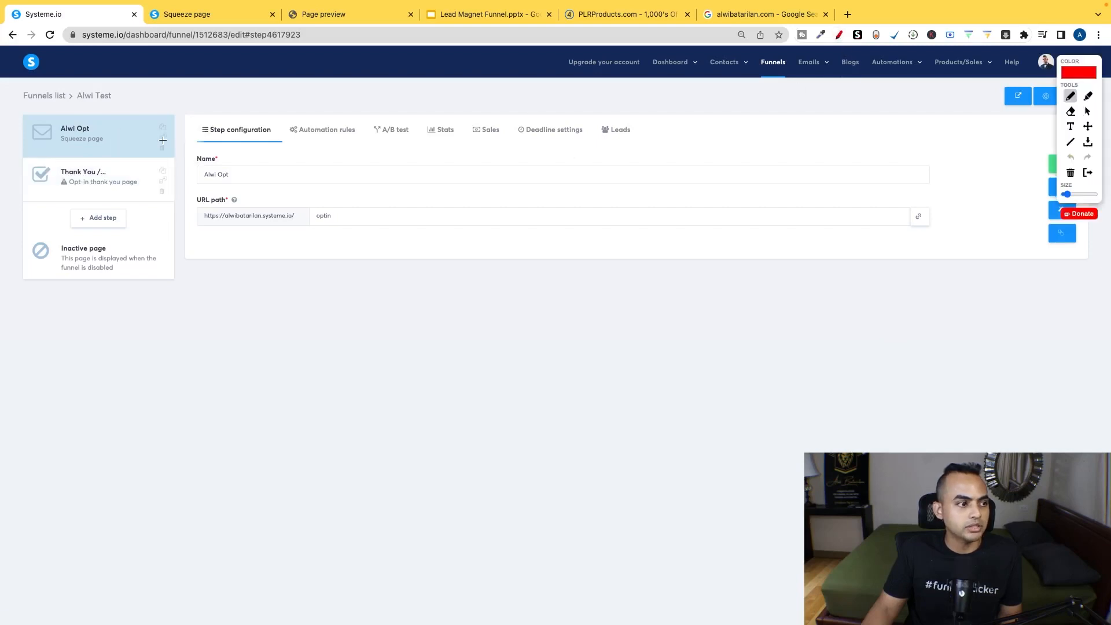
mouse_move(115, 108)
mouse_down()
mouse_move(122, 142)
mouse_move(113, 88)
mouse_up()
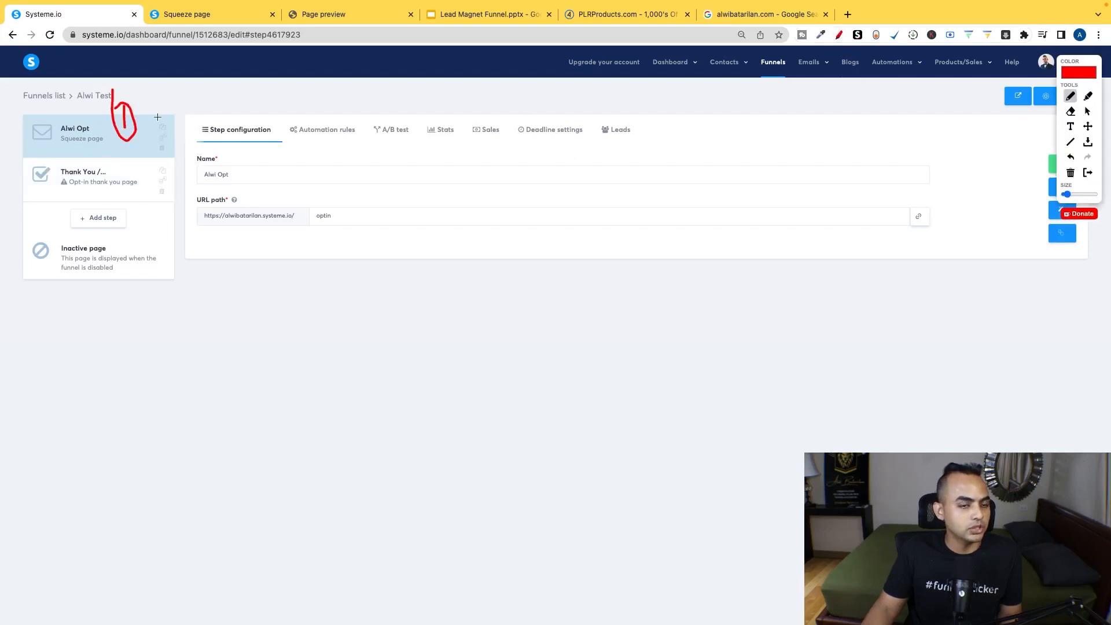
click(1088, 173)
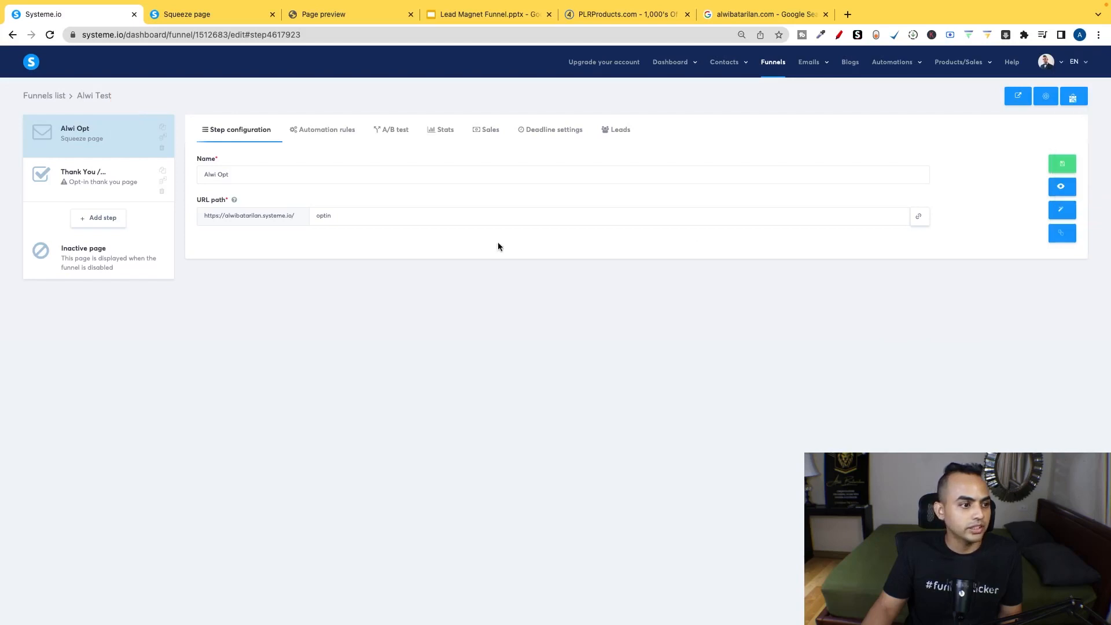
Step: Copy the squeeze page's URL and open the live page in a new browser tab
click(917, 219)
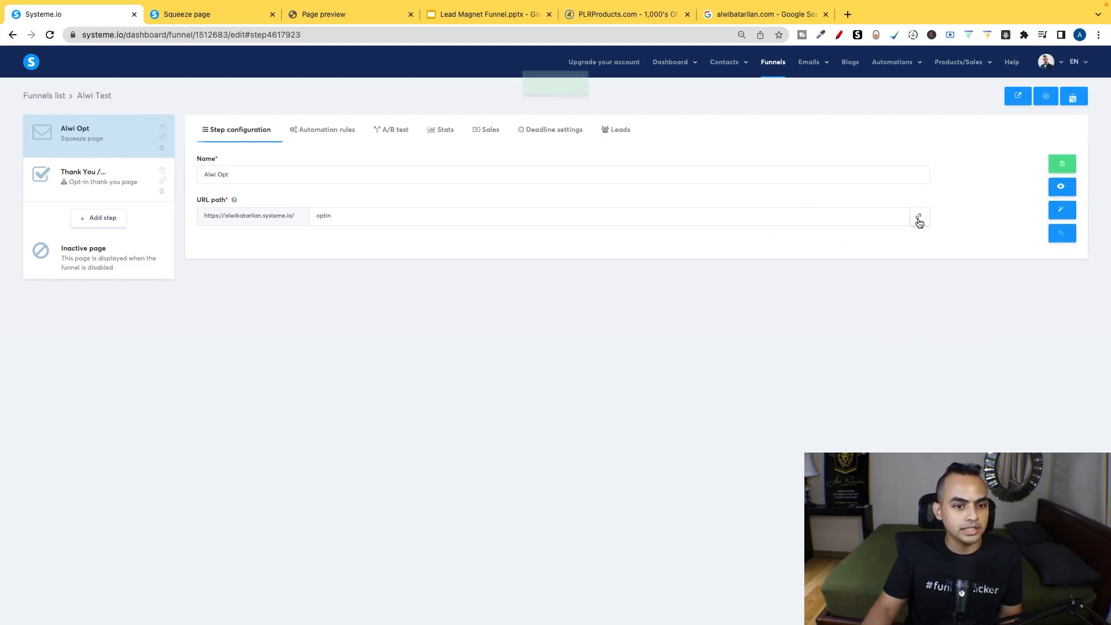
key(super+t)
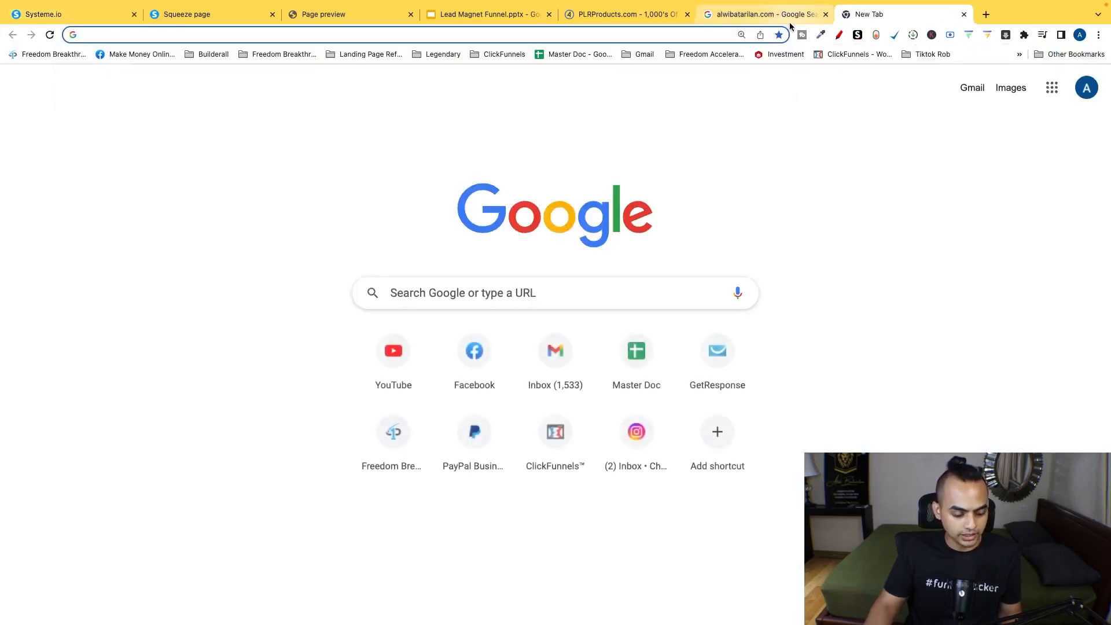
key(super+v)
key(Return)
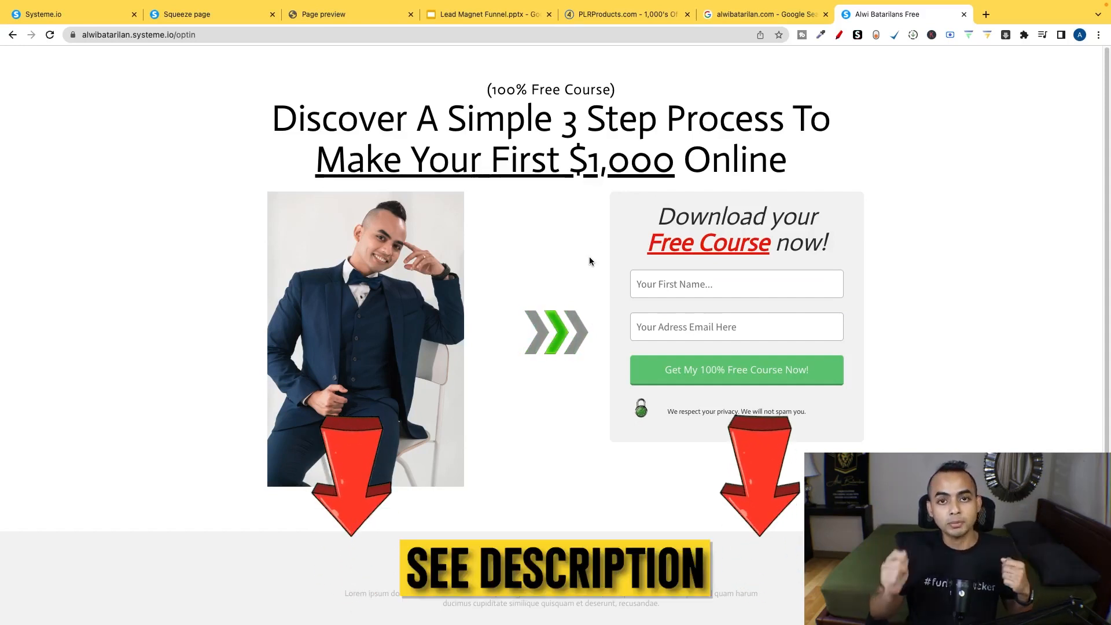
Step: Point out the Lead Magnet Opt In and Thank You Page on the Lead Magnet Funnel slide with red annotations
click(79, 19)
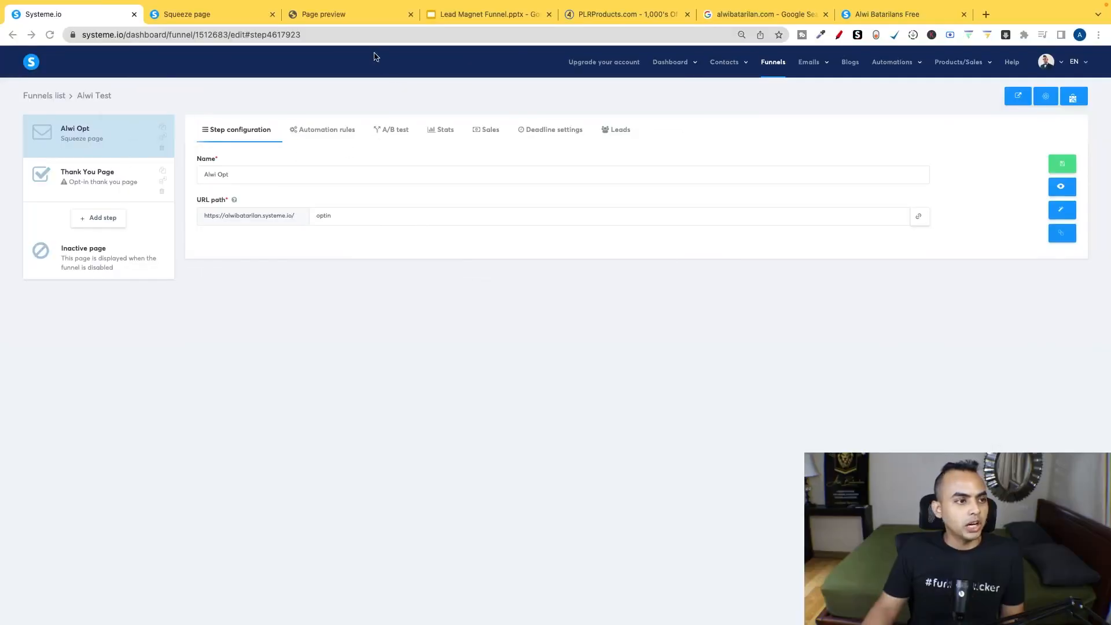
click(464, 22)
click(840, 35)
drag(685, 149, 647, 184)
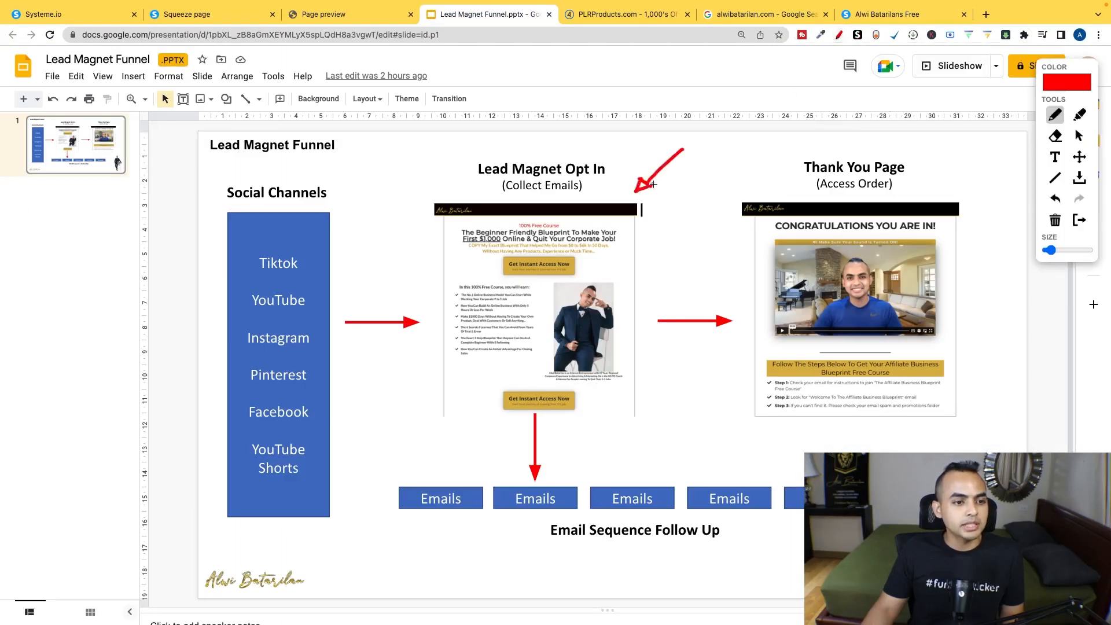
drag(955, 140, 915, 175)
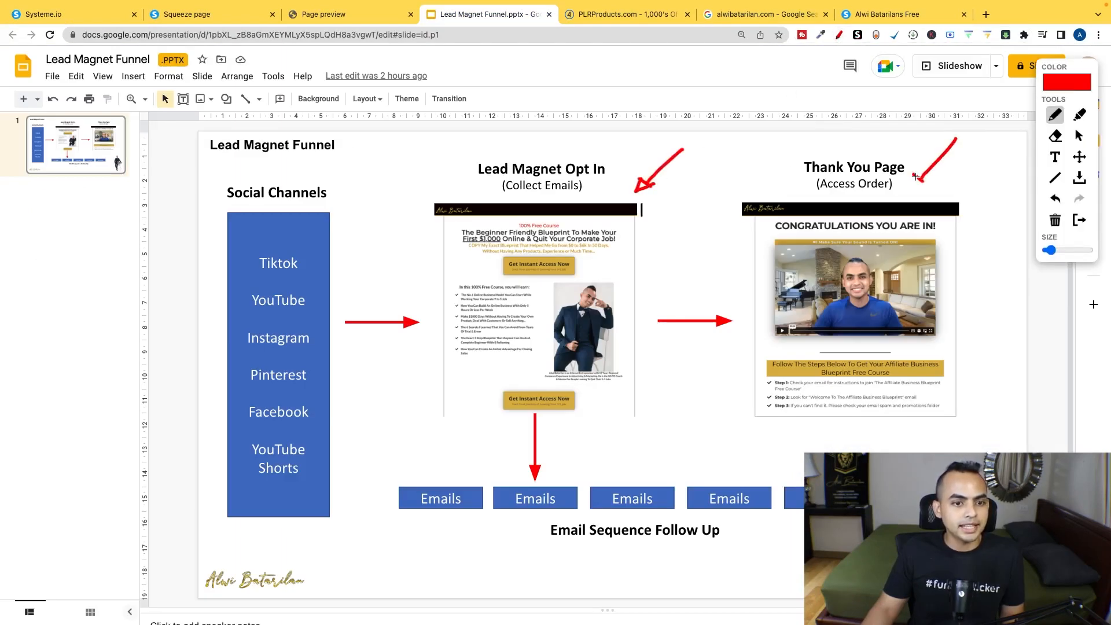
click(1079, 220)
Step: Apply the "Thank You for Signing Up!" template with the free book and three steps to the funnel's Thank You Page
click(70, 14)
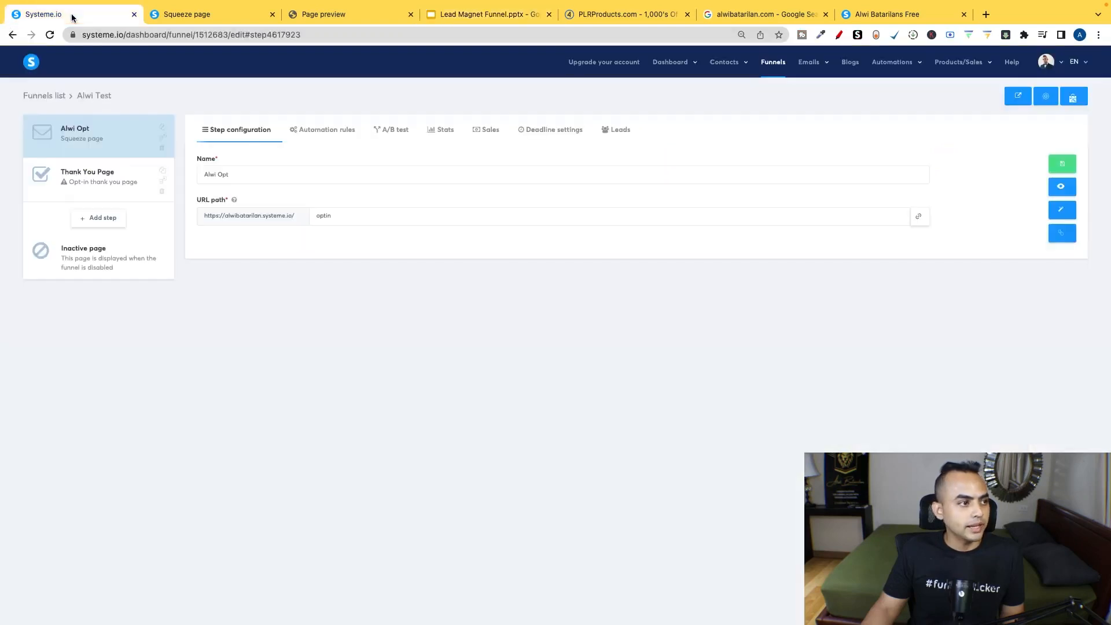
click(103, 187)
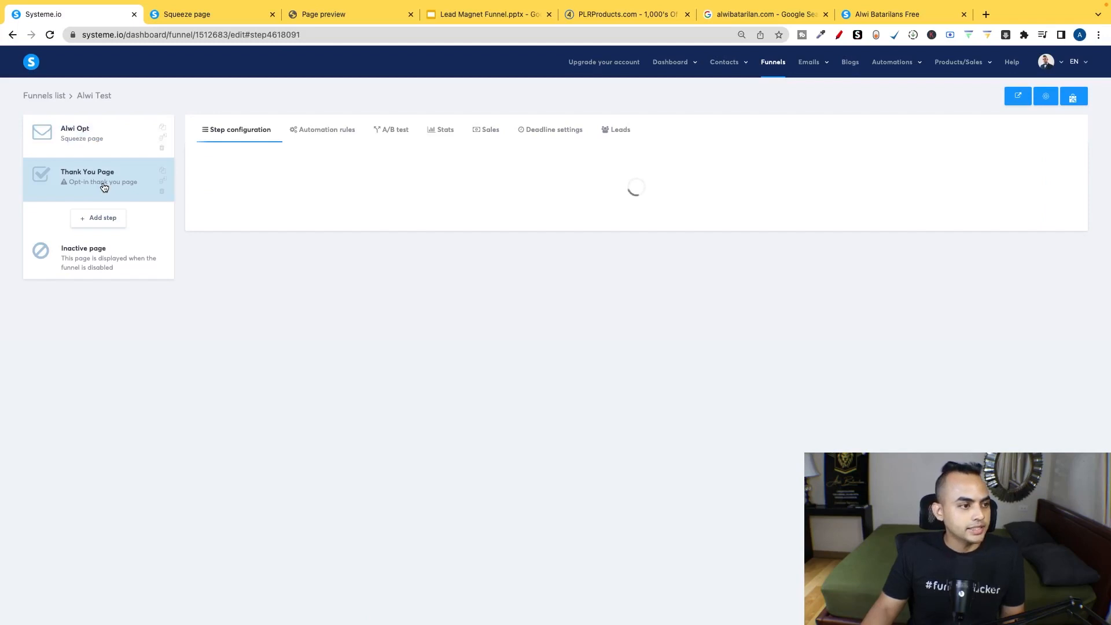
scroll(751, 400, down, 7)
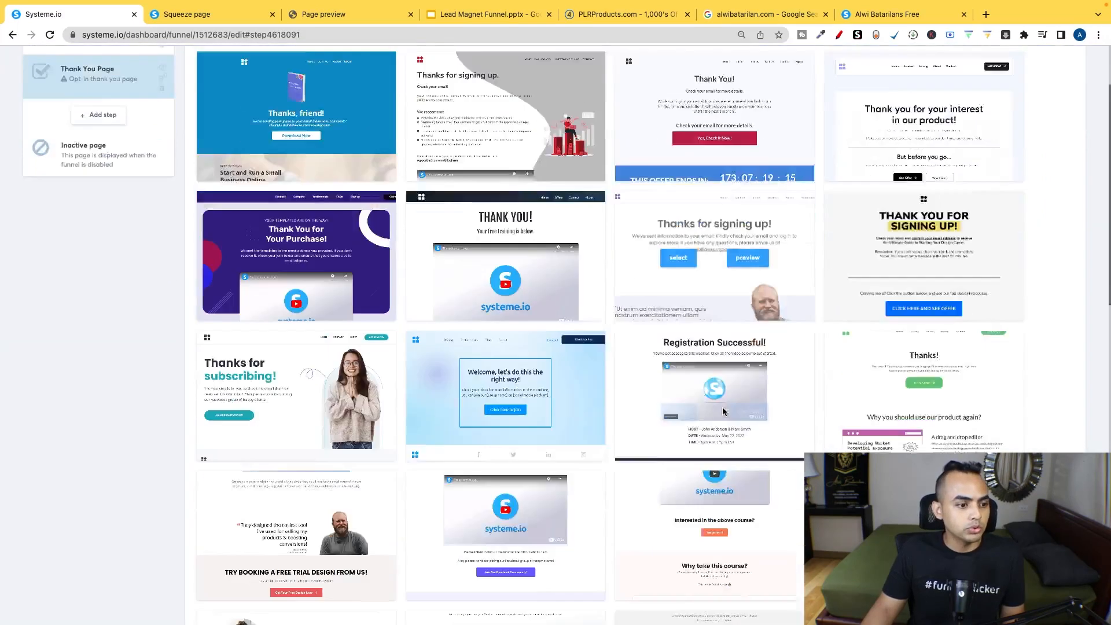
scroll(750, 400, down, 8)
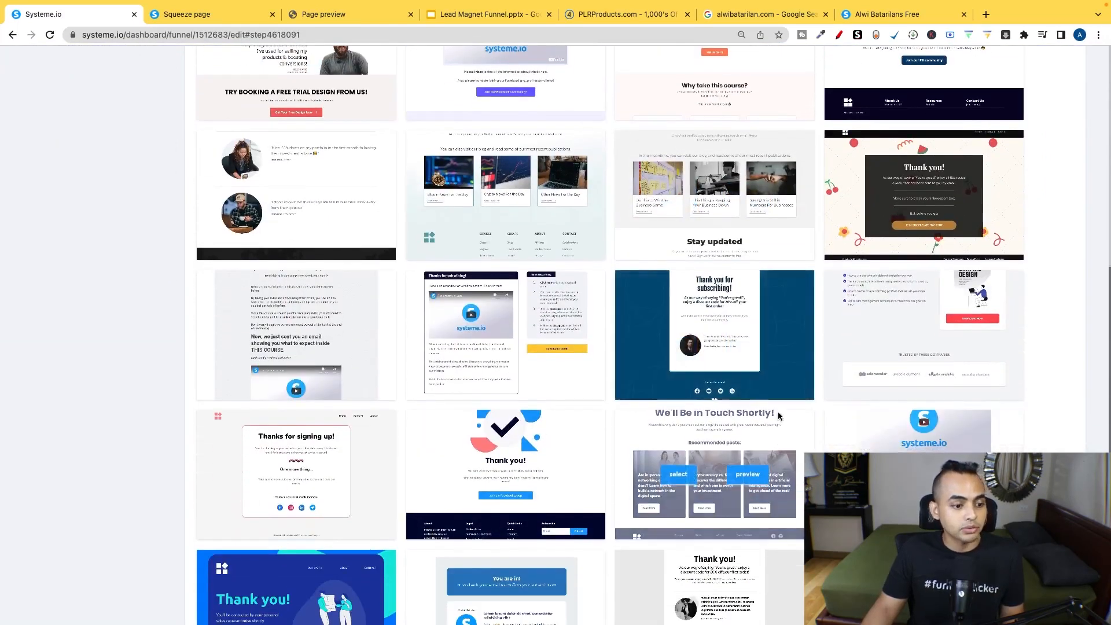
scroll(776, 401, down, 1)
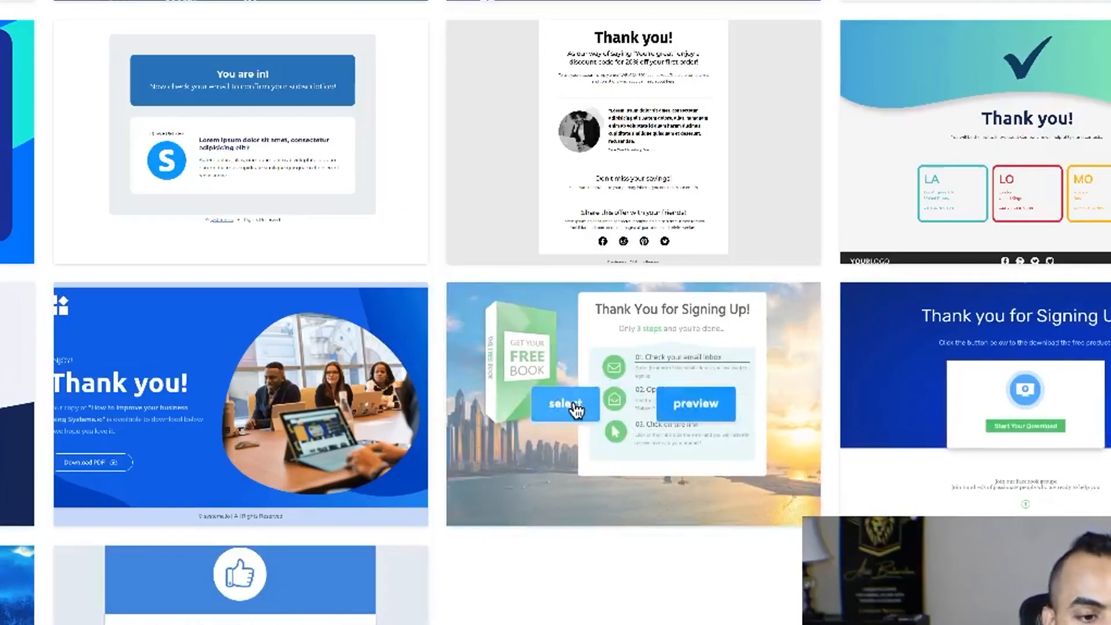
click(576, 409)
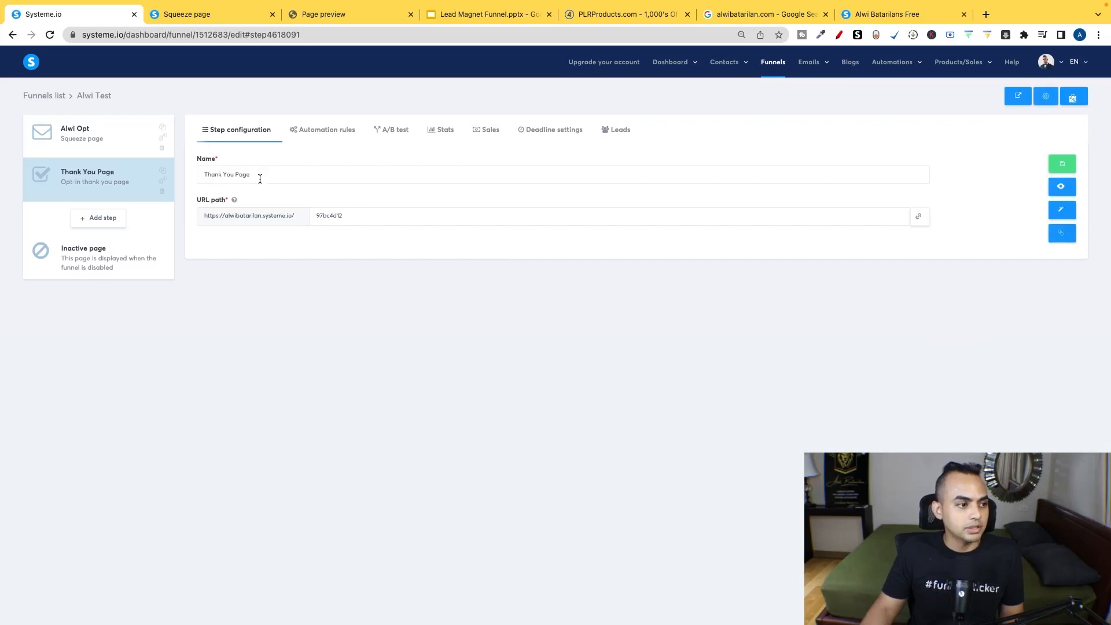
Step: Edit the Thank You Page and replace the free book image with System.io.jpg from the uploaded images
click(1061, 211)
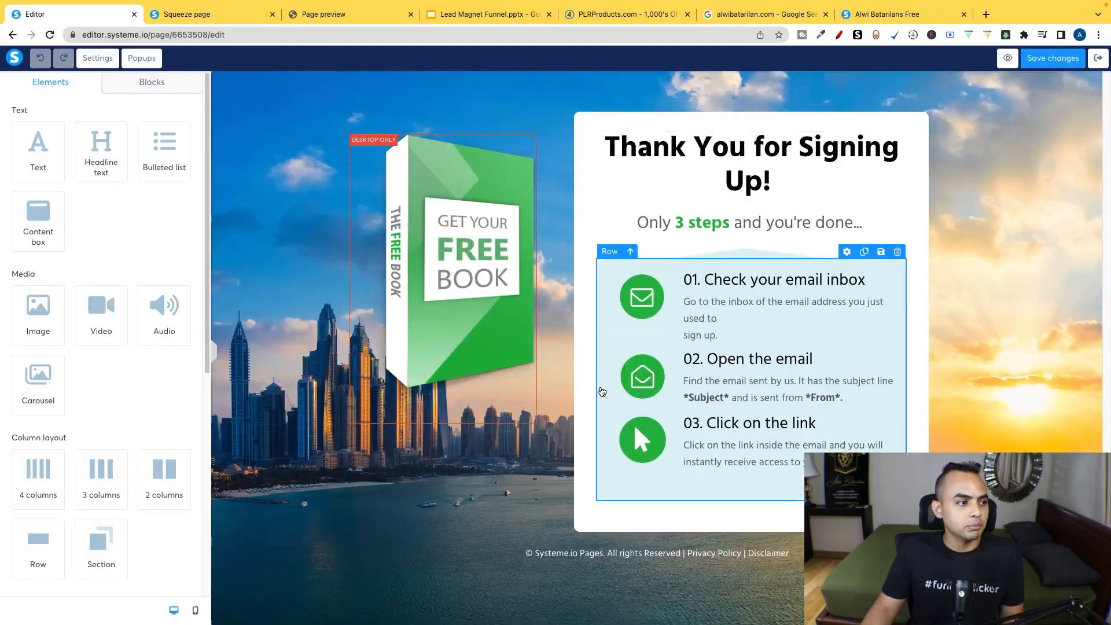
click(465, 273)
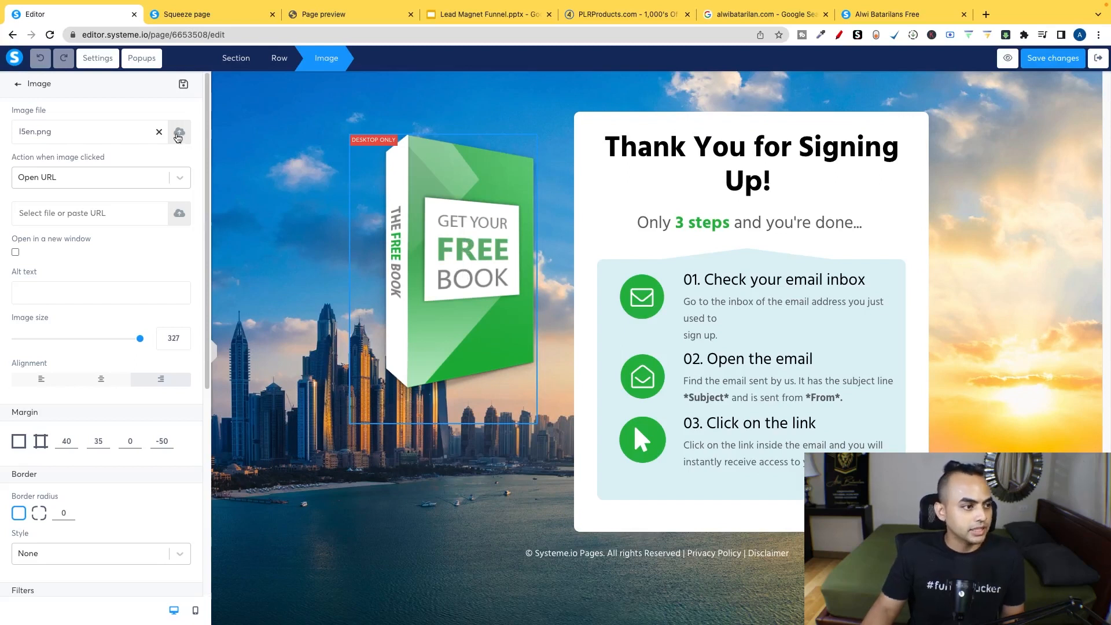
click(179, 132)
click(599, 211)
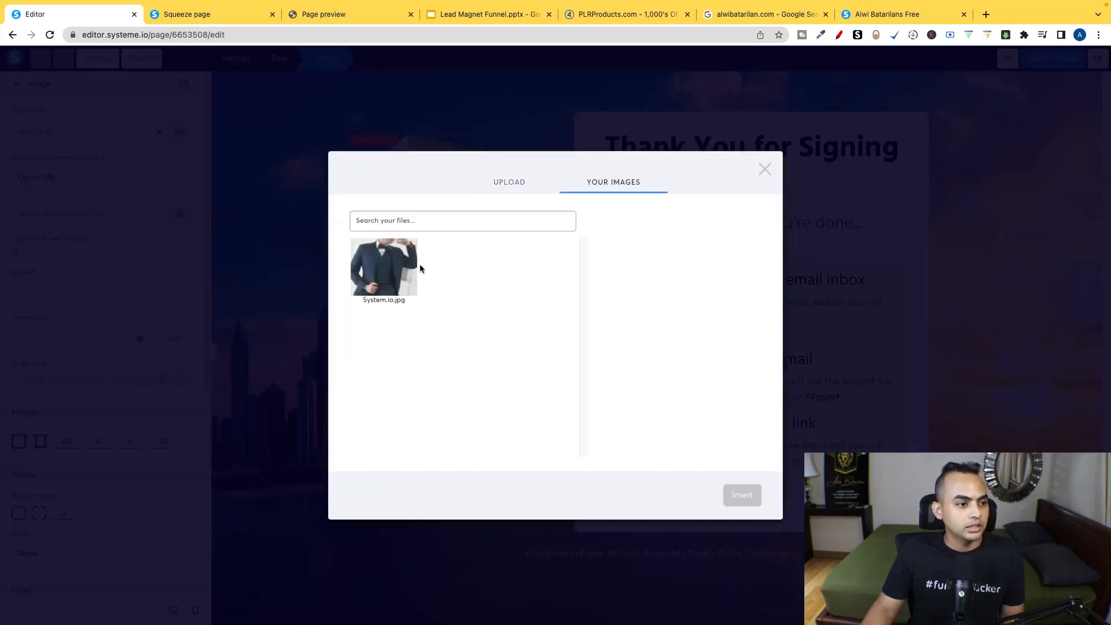
click(384, 253)
click(743, 510)
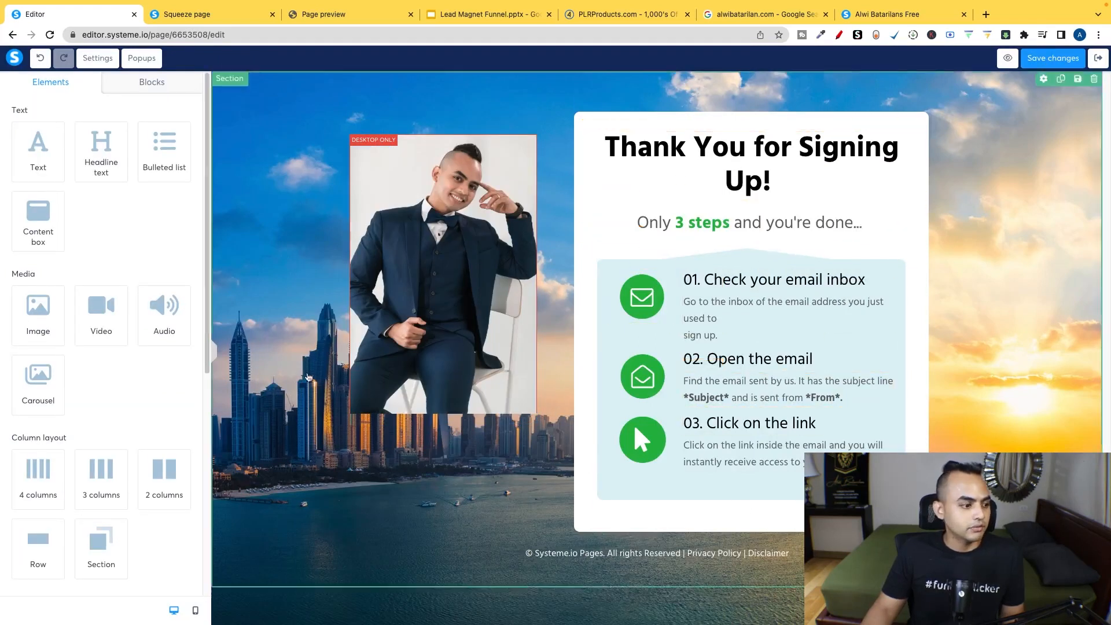
Step: Add a button element below the three steps in the white thank you card
scroll(113, 368, down, 5)
scroll(119, 362, down, 2)
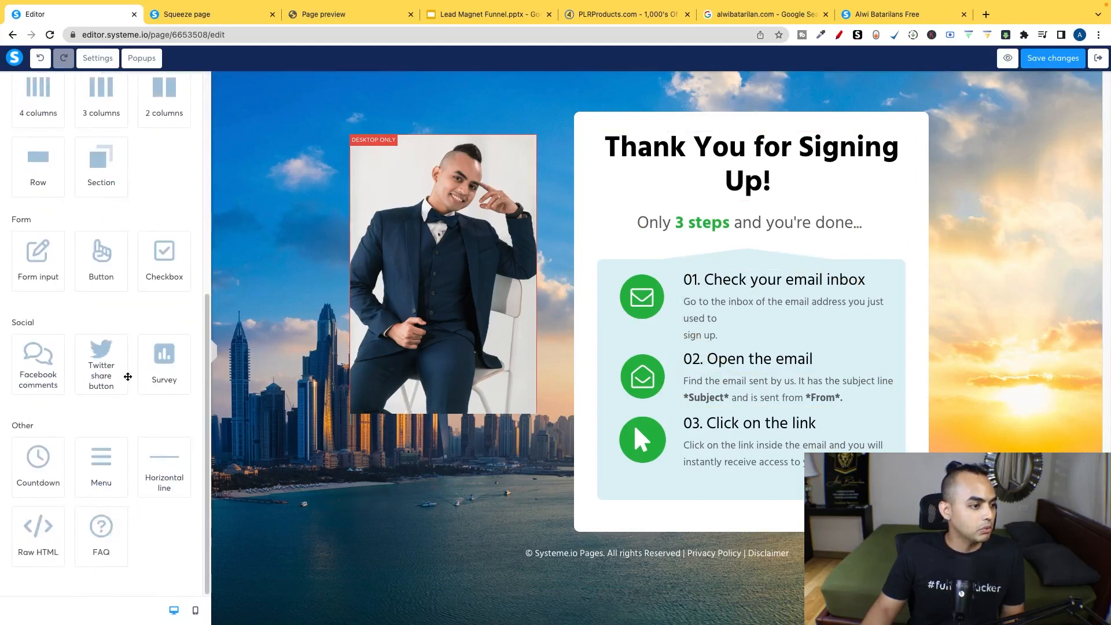
scroll(139, 339, up, 1)
drag(100, 310, 743, 499)
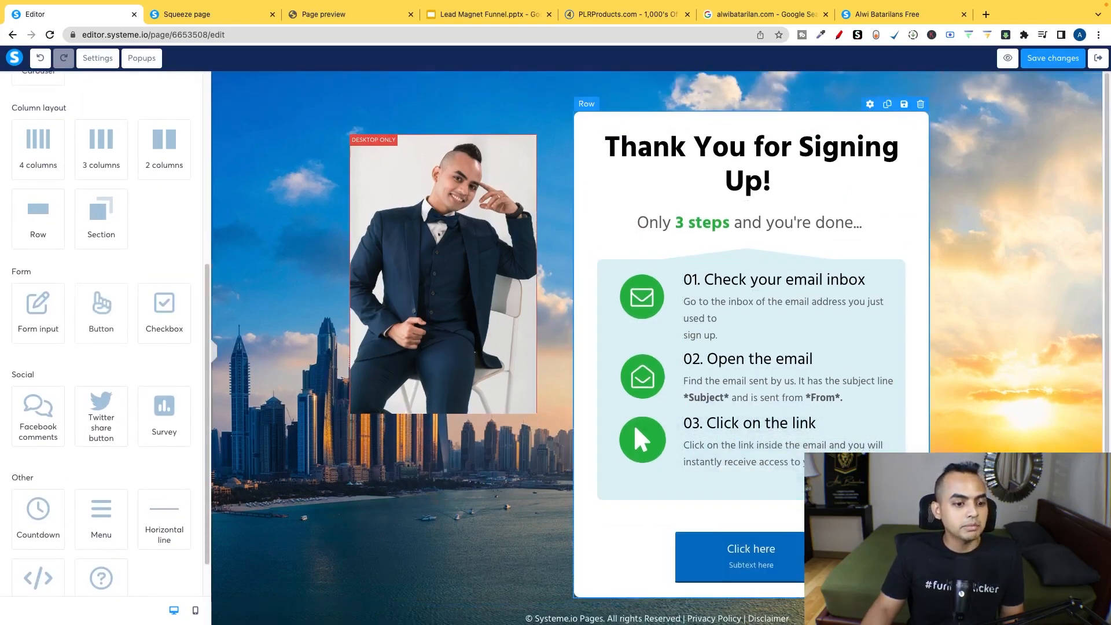
click(758, 541)
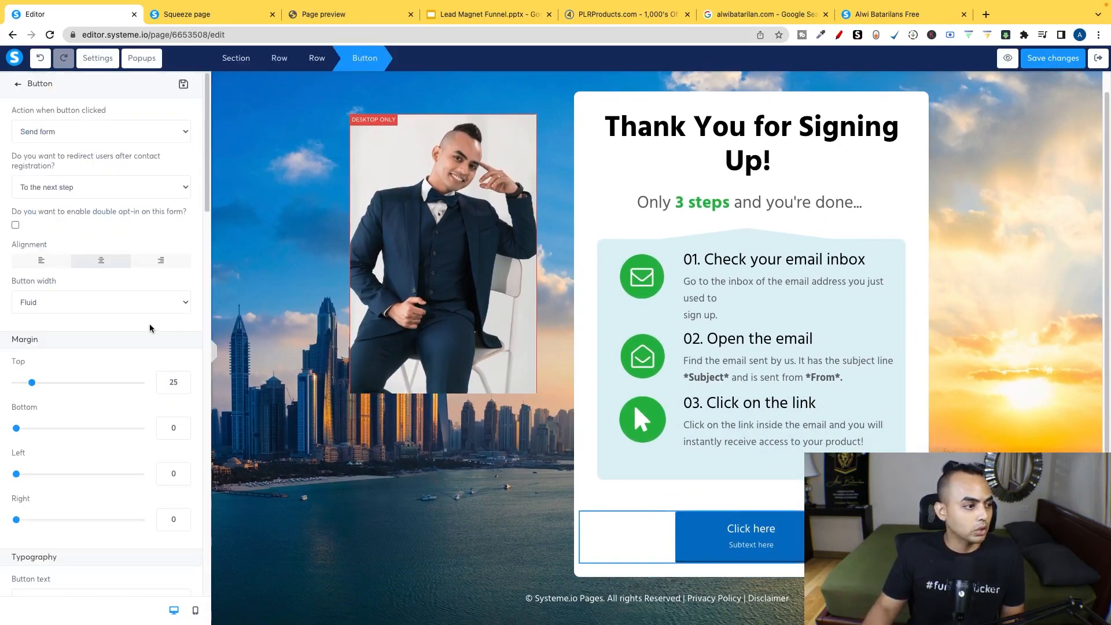
scroll(137, 324, down, 7)
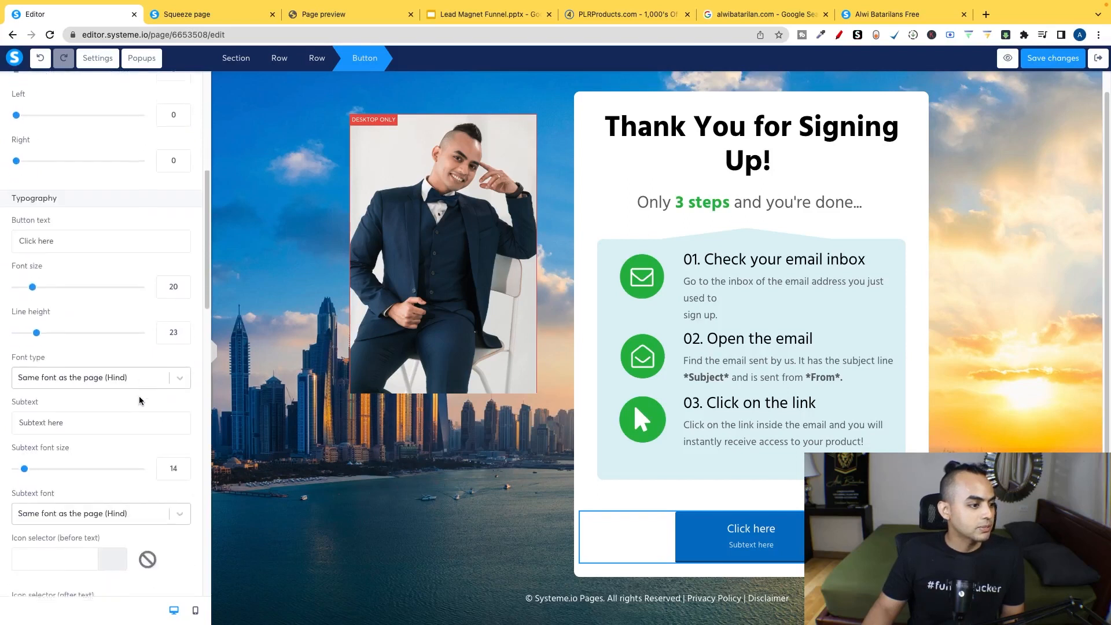
scroll(136, 403, down, 8)
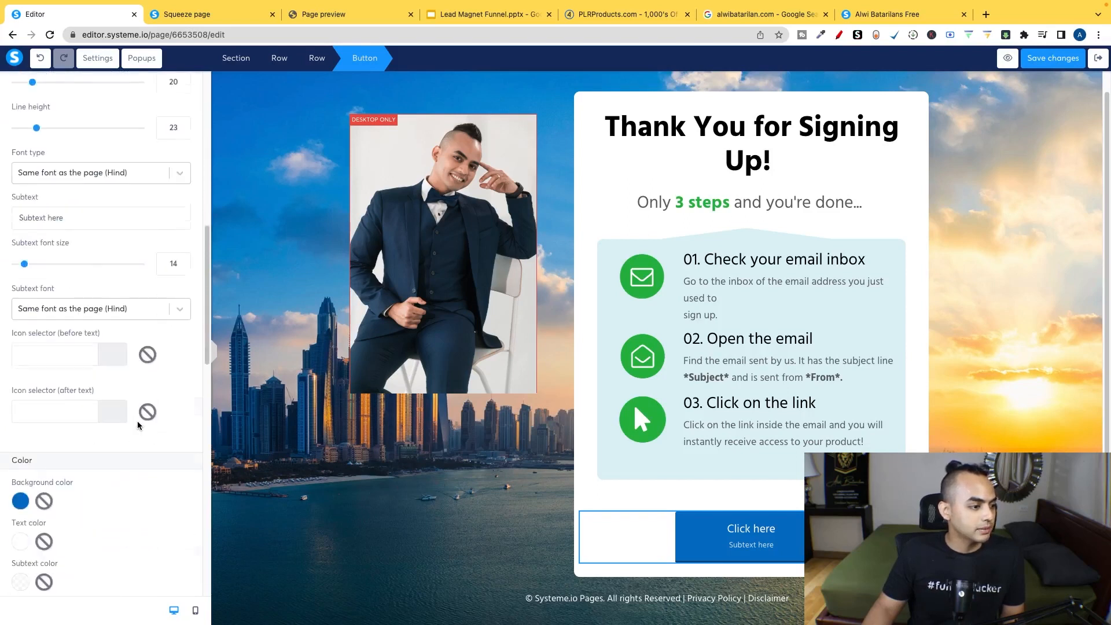
scroll(142, 423, down, 9)
scroll(142, 422, up, 10)
scroll(141, 422, up, 10)
click(104, 131)
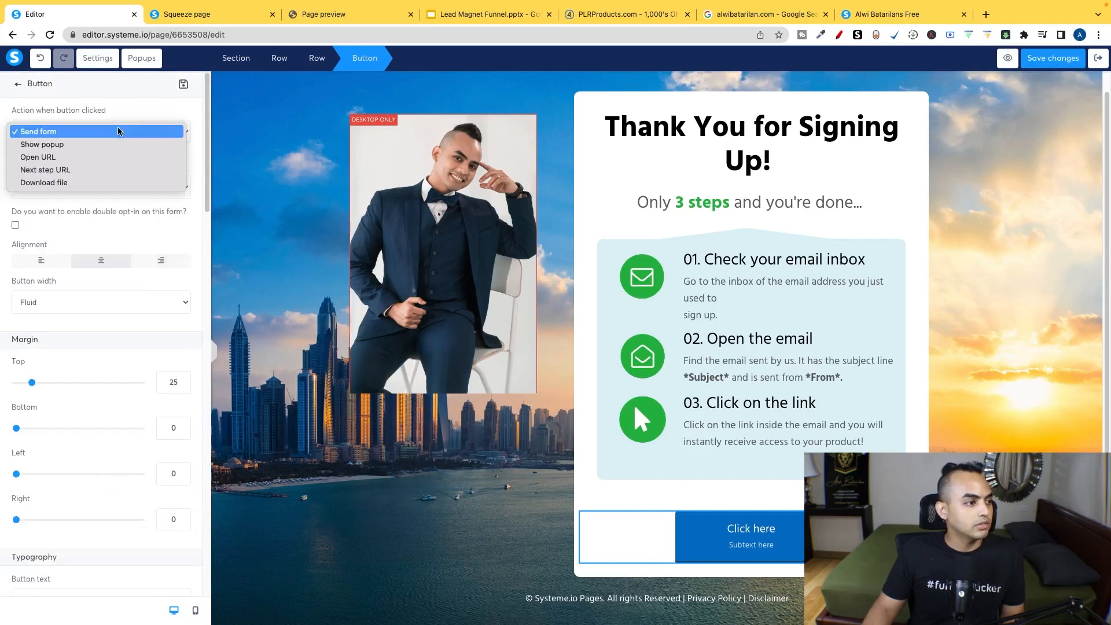
click(112, 158)
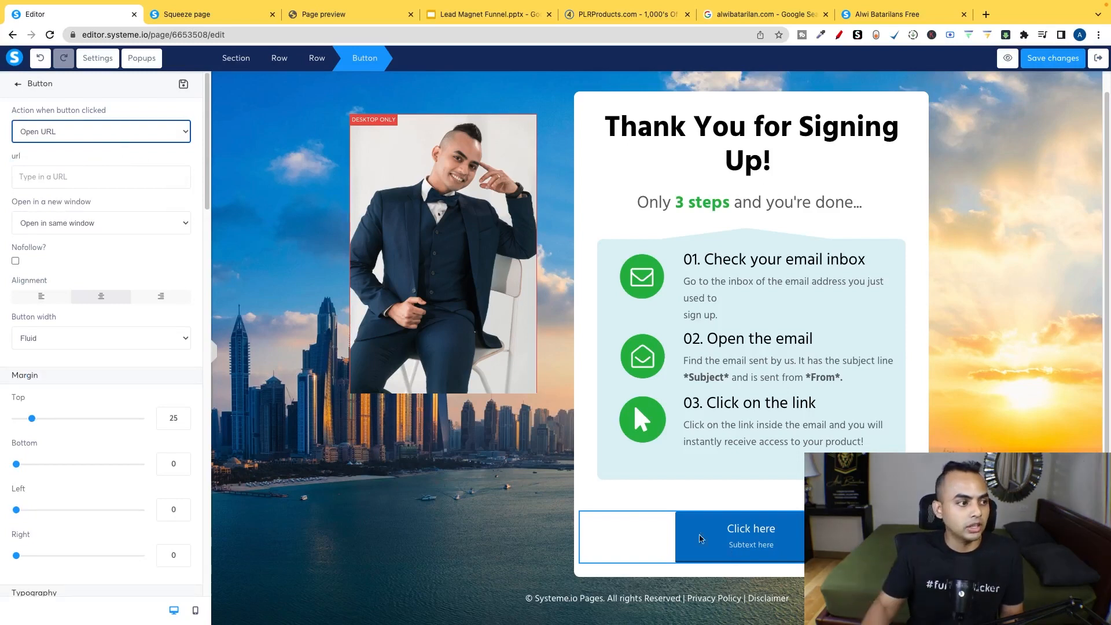
click(104, 154)
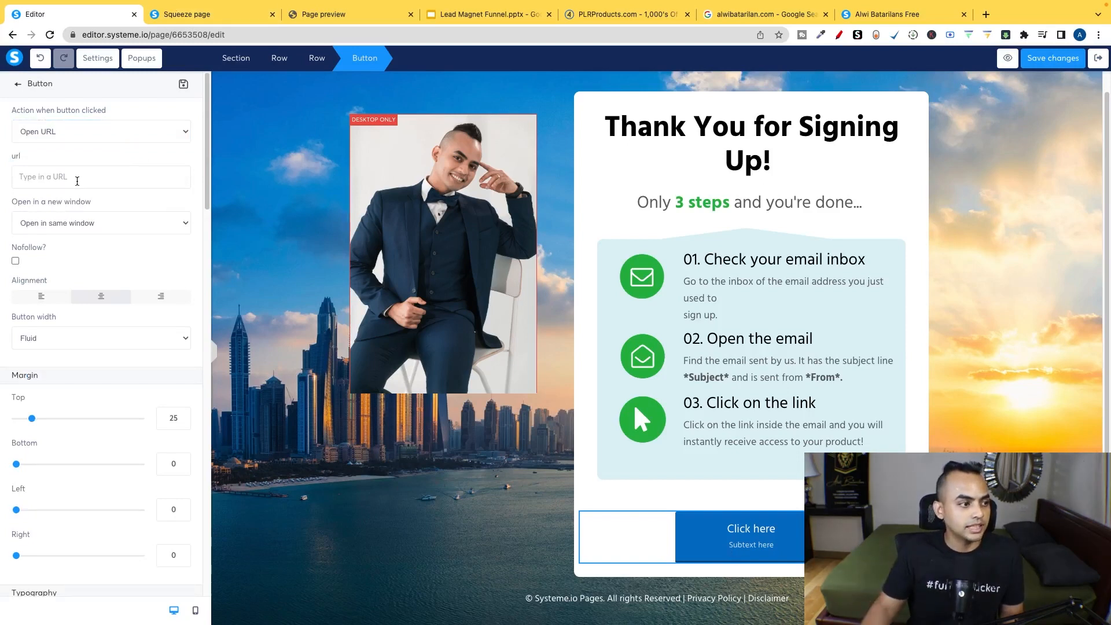
click(81, 174)
text(www.alwibatarilan.com)
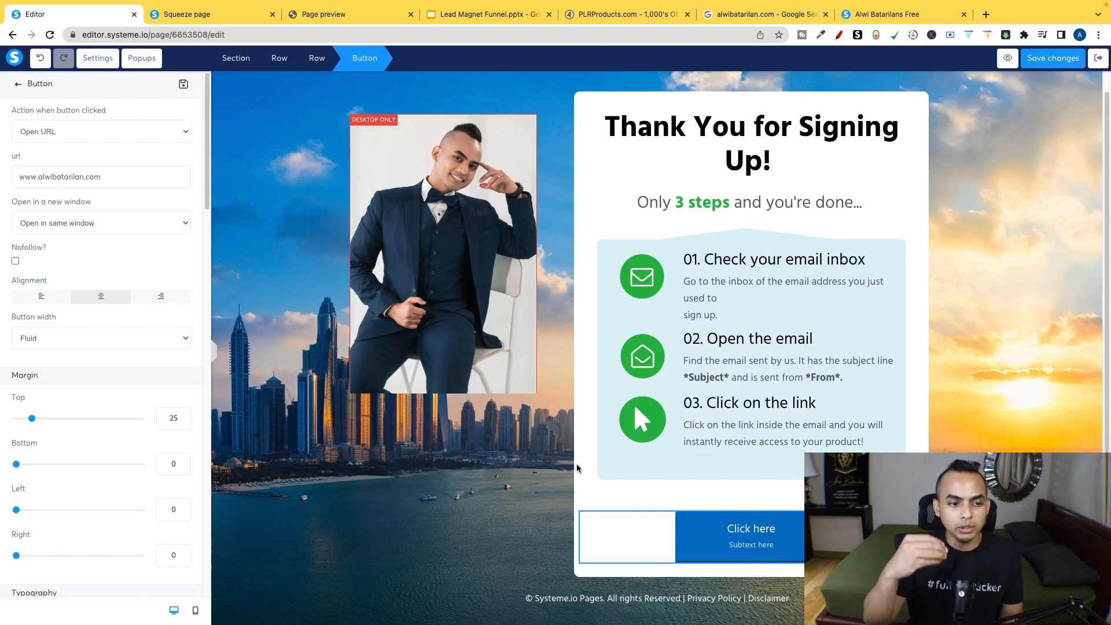
drag(115, 182, 31, 177)
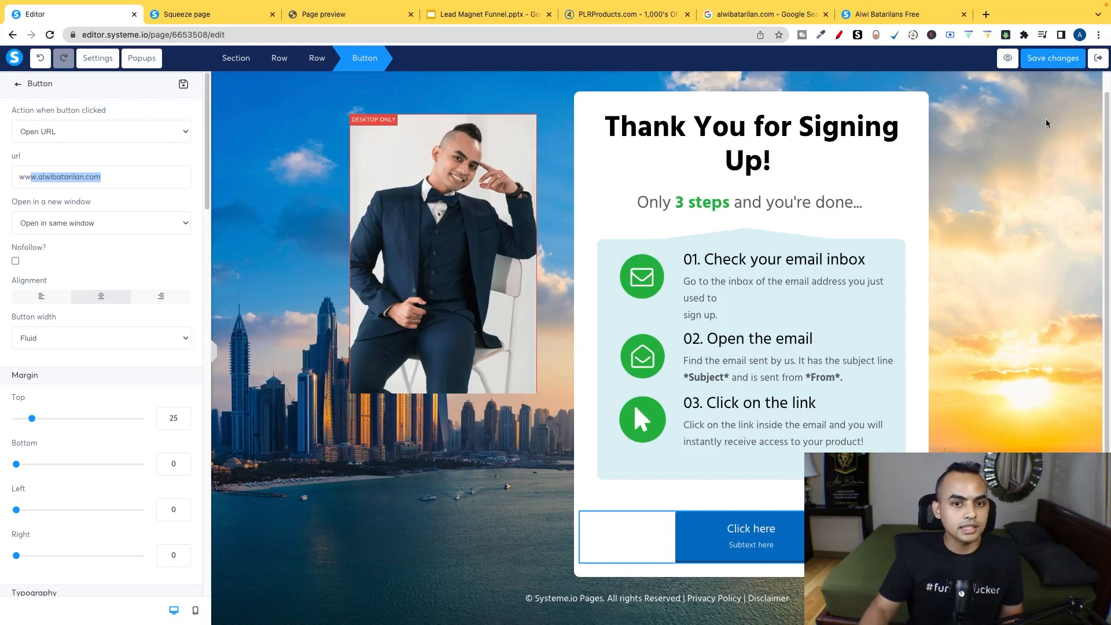
Step: Save and preview the thank you page, and exit the editor back to the funnel's step configuration
click(1054, 58)
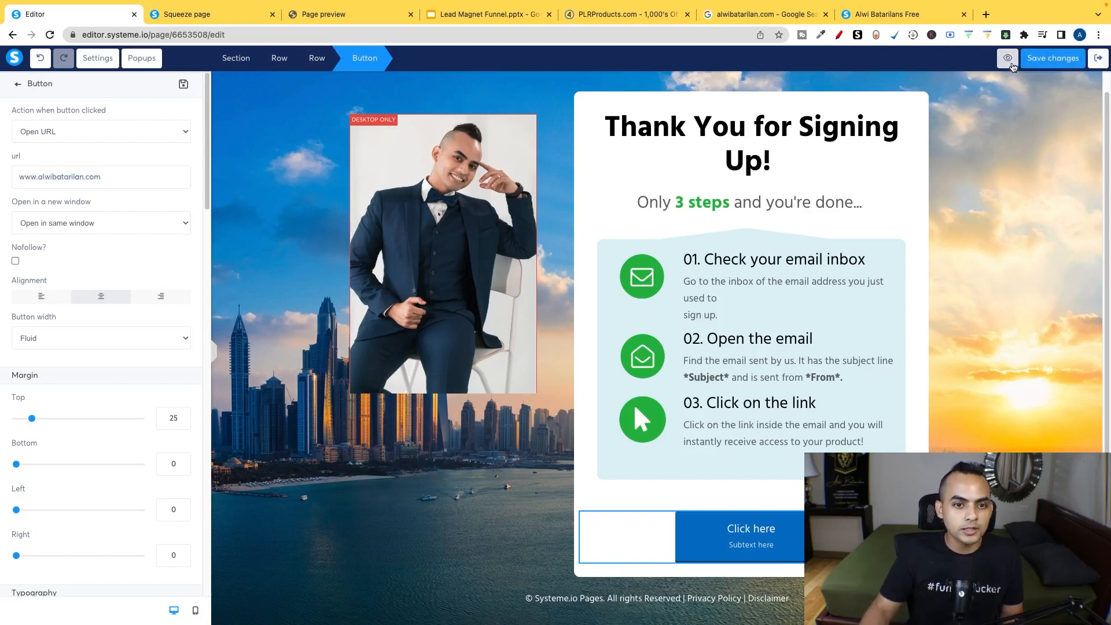
key(ctrl+Tab)
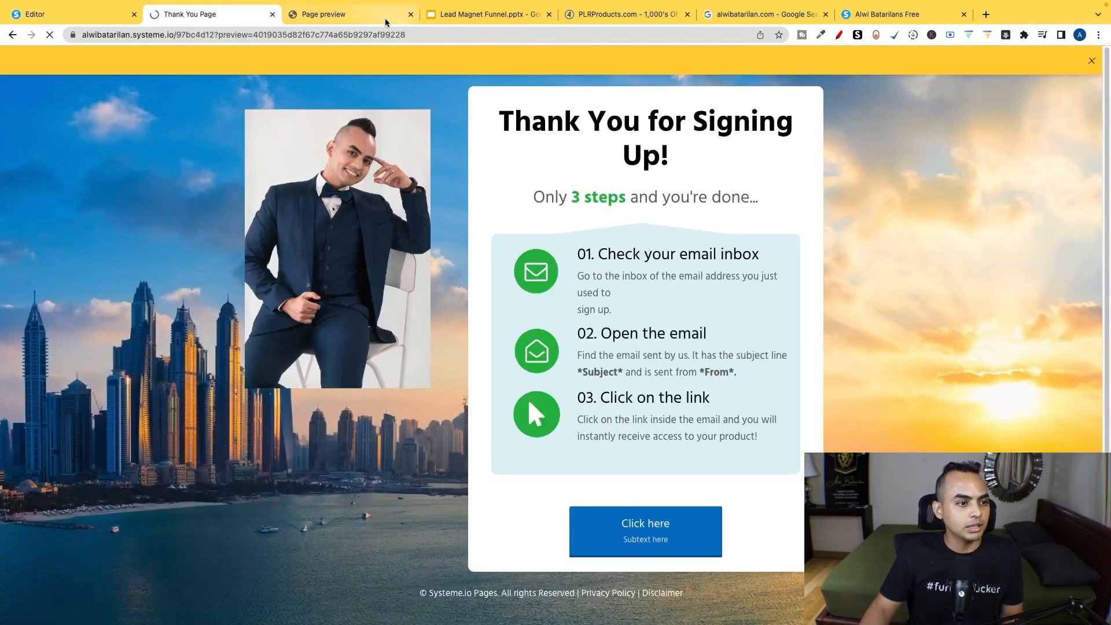
click(78, 13)
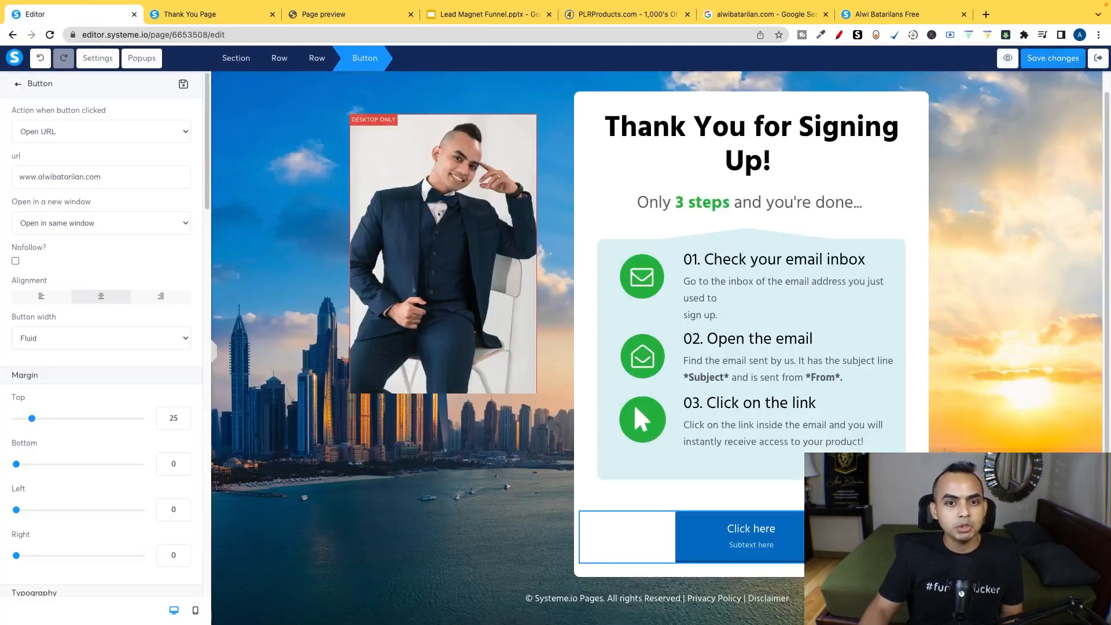
click(1098, 57)
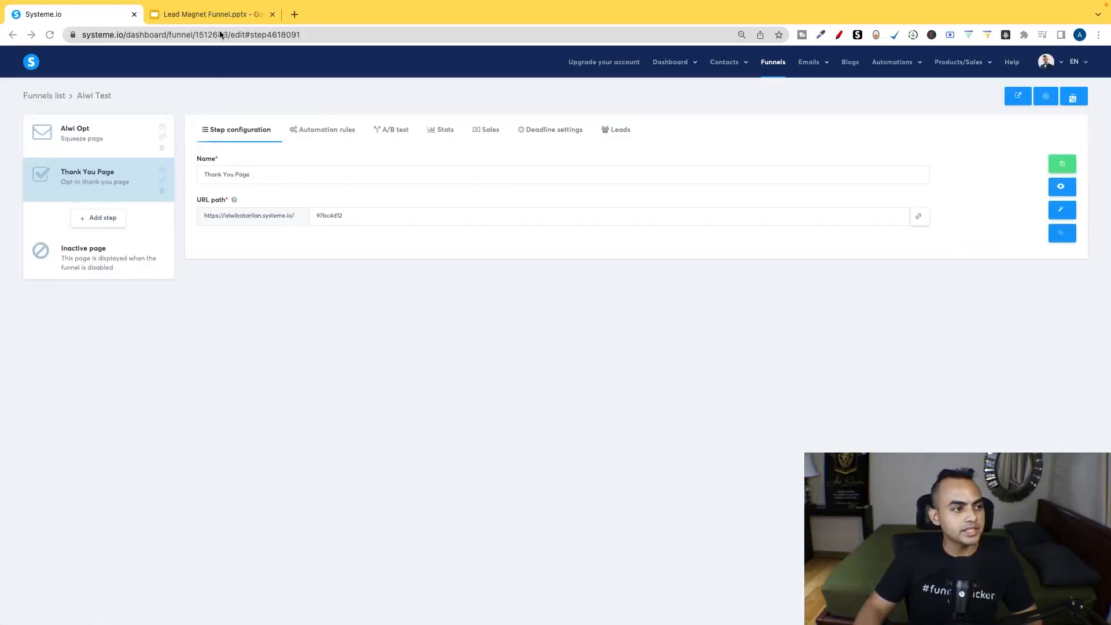
Step: Point out the Lead Magnet Opt In, Thank You Page and Emails on the Lead Magnet Funnel slide with red strokes, and close the annotation tool
click(221, 21)
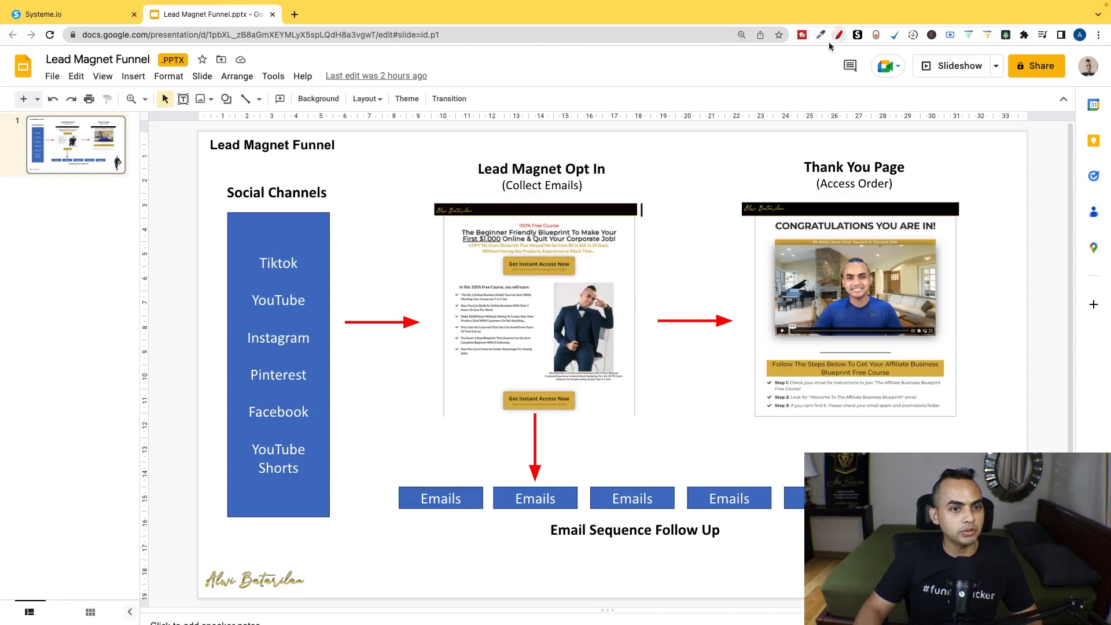
click(839, 35)
drag(634, 188, 699, 145)
drag(912, 187, 1042, 99)
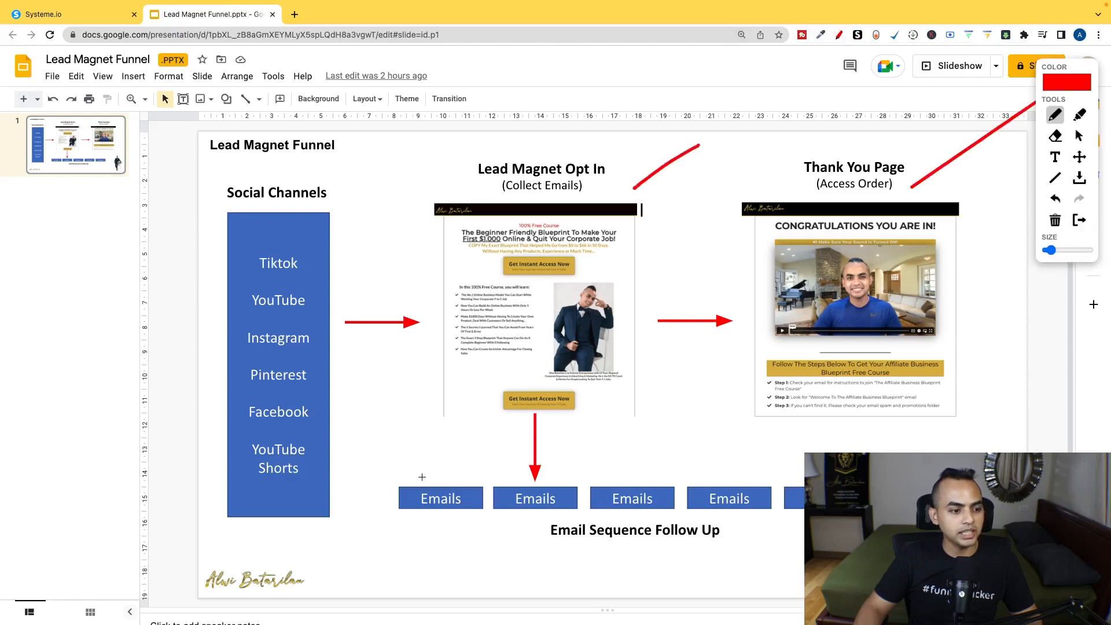
drag(356, 539, 391, 526)
drag(394, 528, 408, 529)
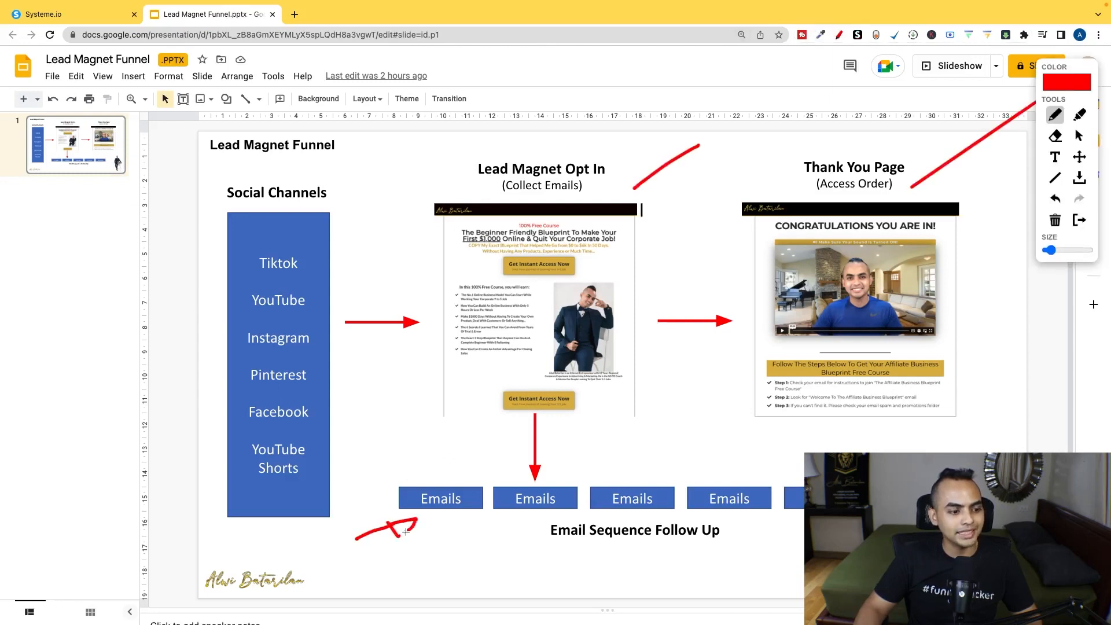
click(1080, 221)
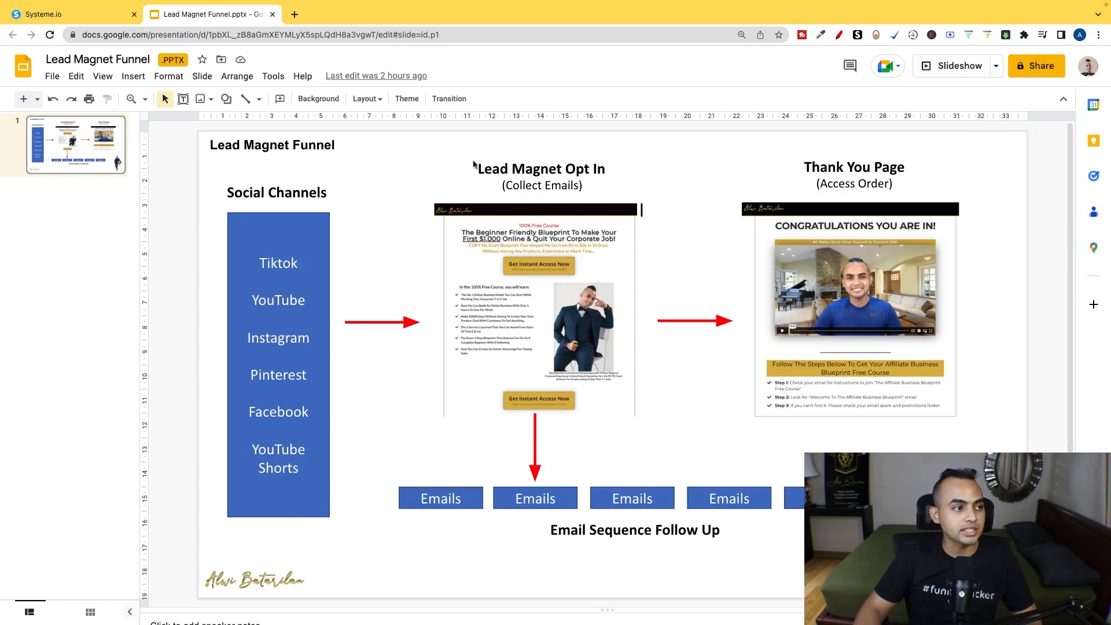
Step: Switch back to Systeme.io and create an email campaign named "Alwi Free Course"
click(61, 13)
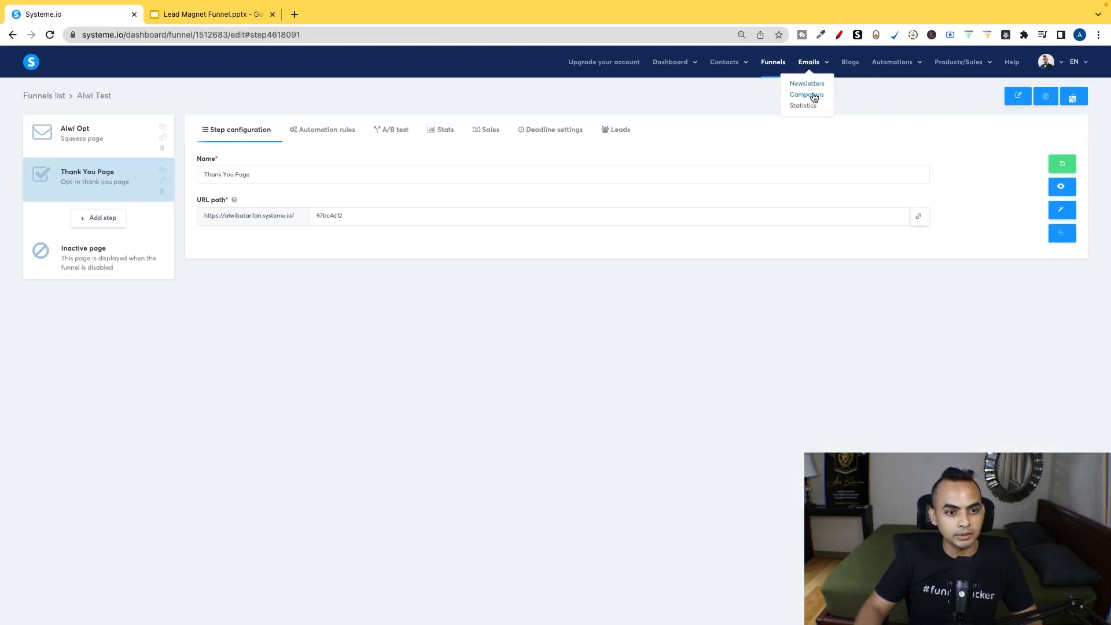
click(815, 95)
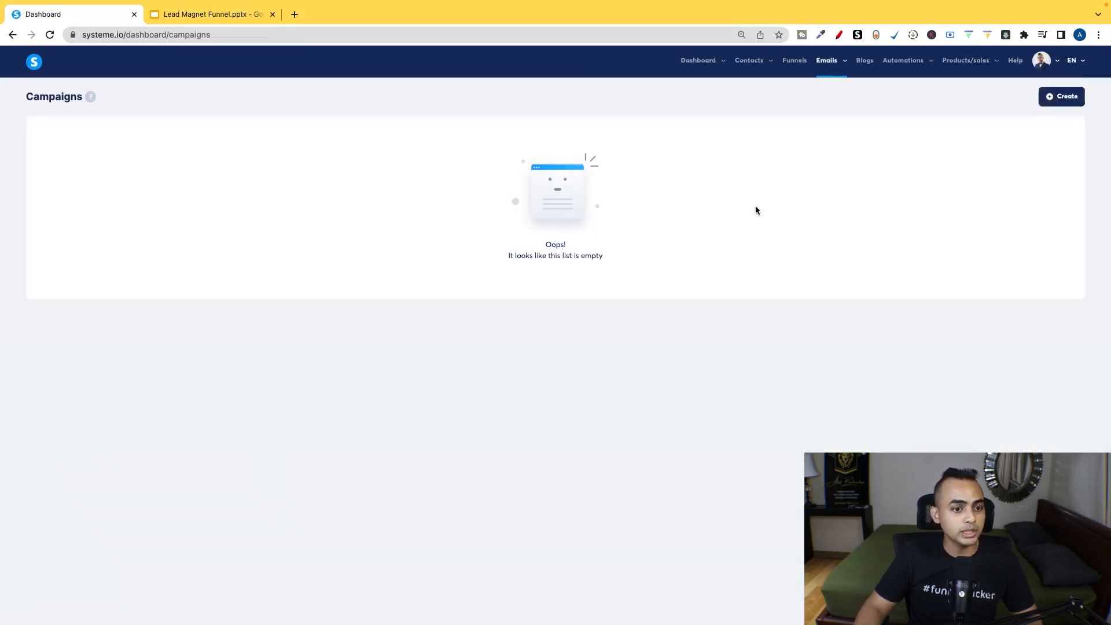
click(1062, 96)
click(536, 302)
text(Alwi Free Course)
click(550, 416)
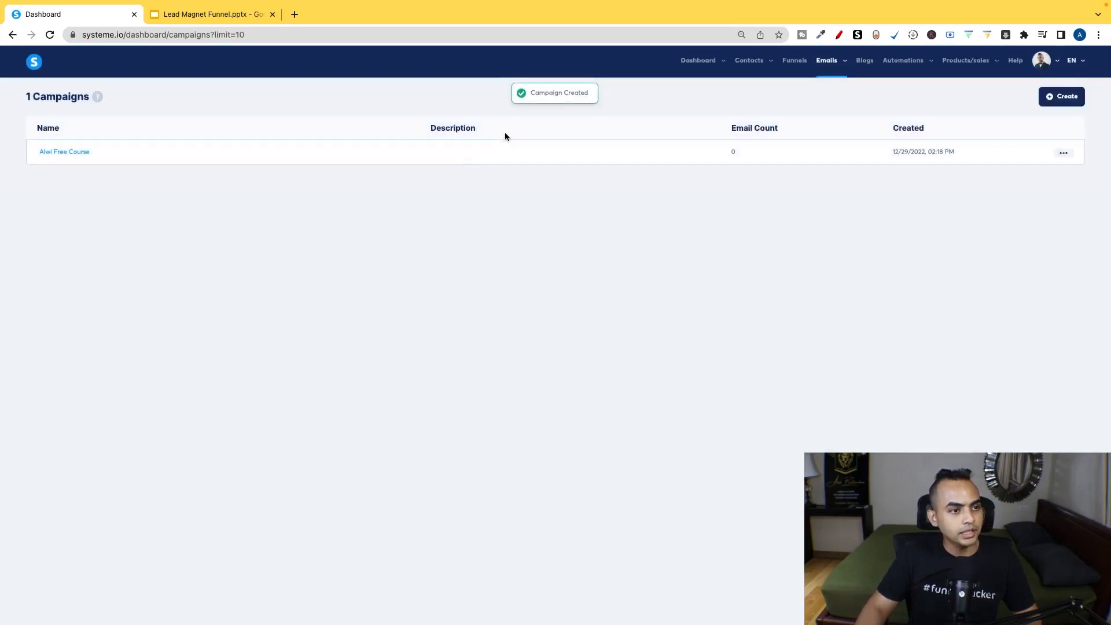
Step: Try to add an automation rule to the funnel's Thank You Page with the "Funnel step form subscribed" trigger and a "Send email" action
click(795, 60)
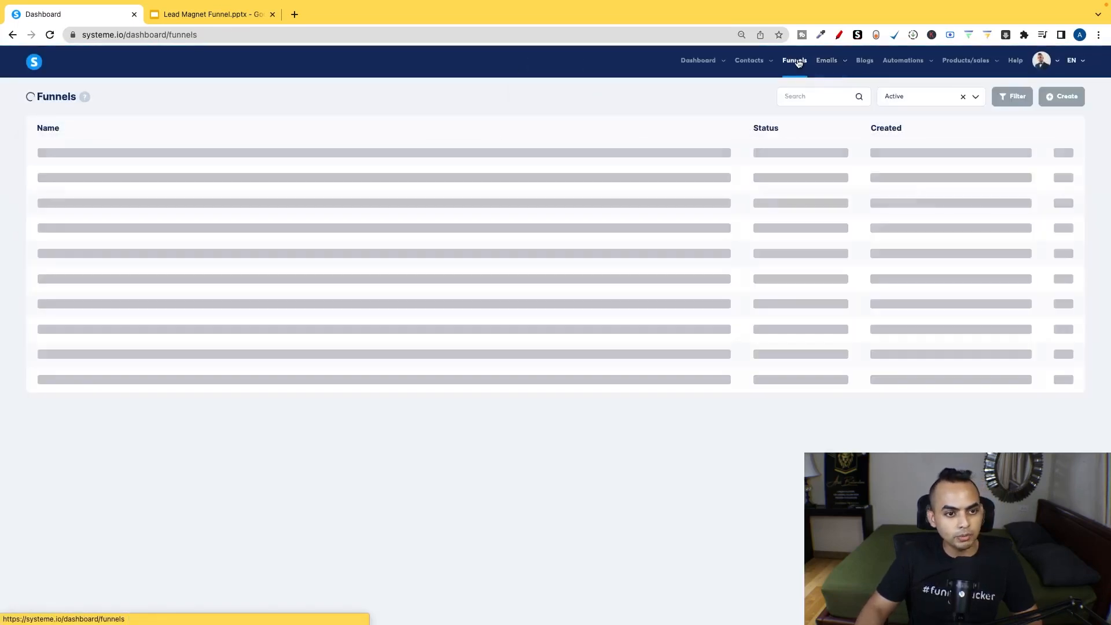
click(49, 153)
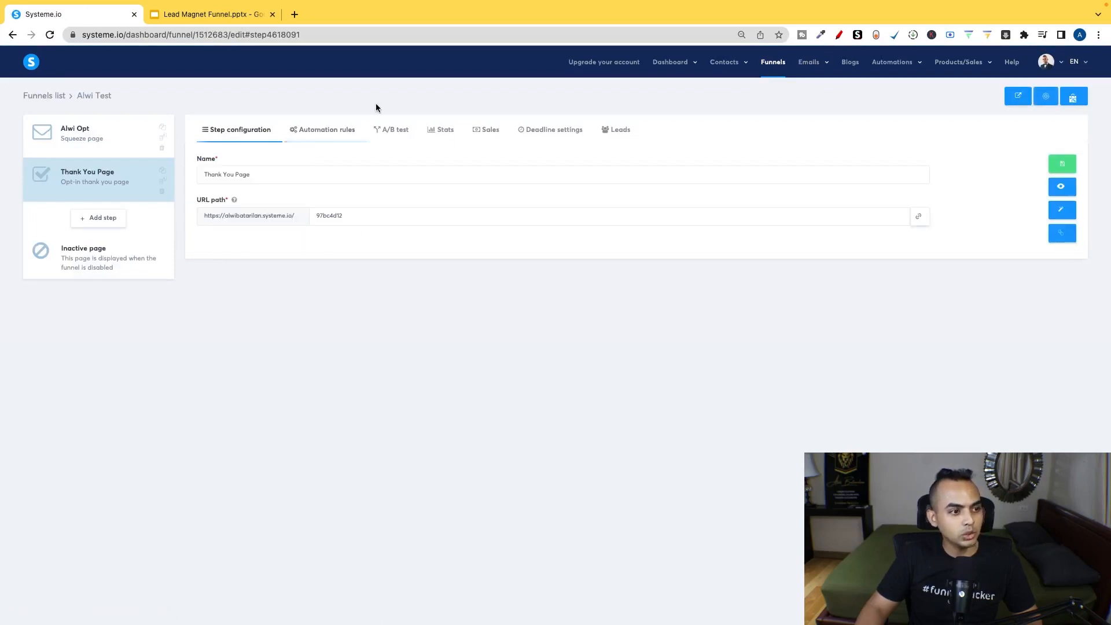
click(338, 130)
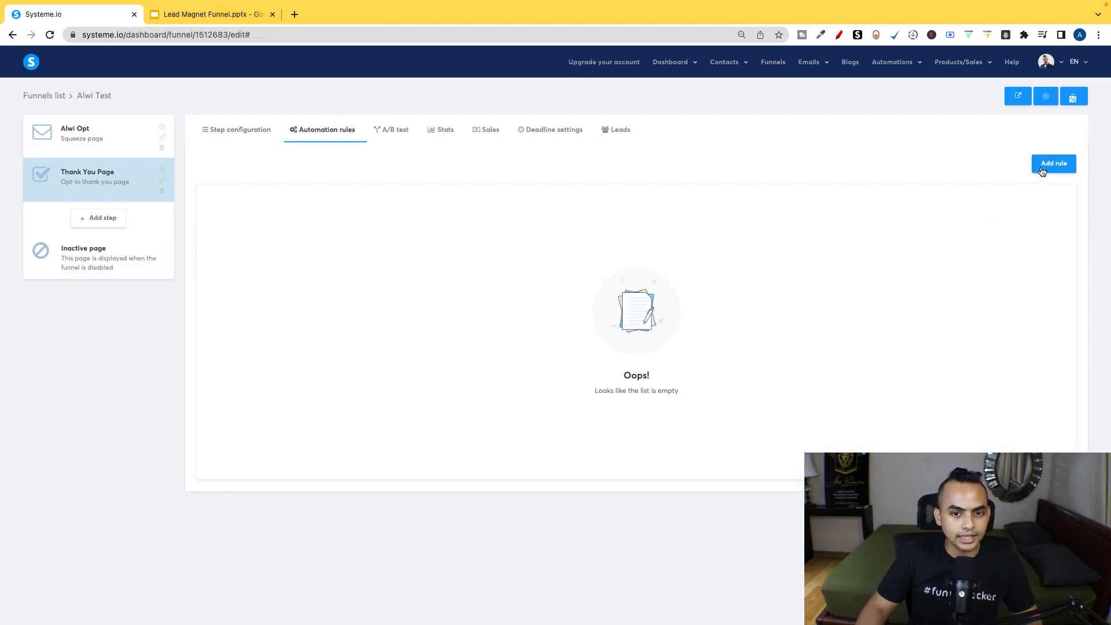
click(1055, 168)
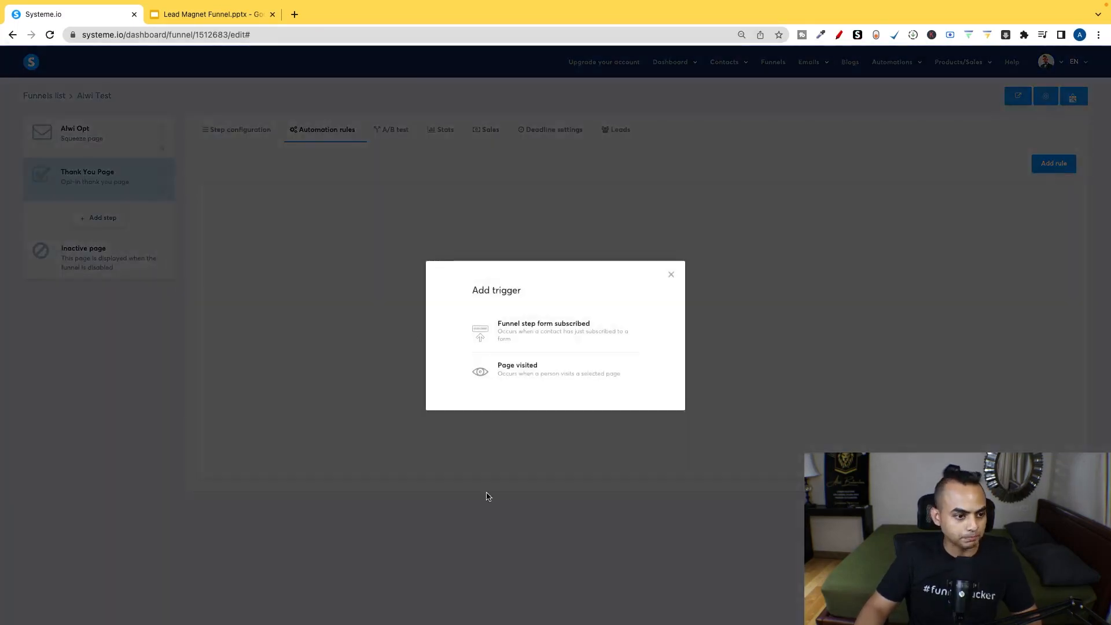
click(610, 337)
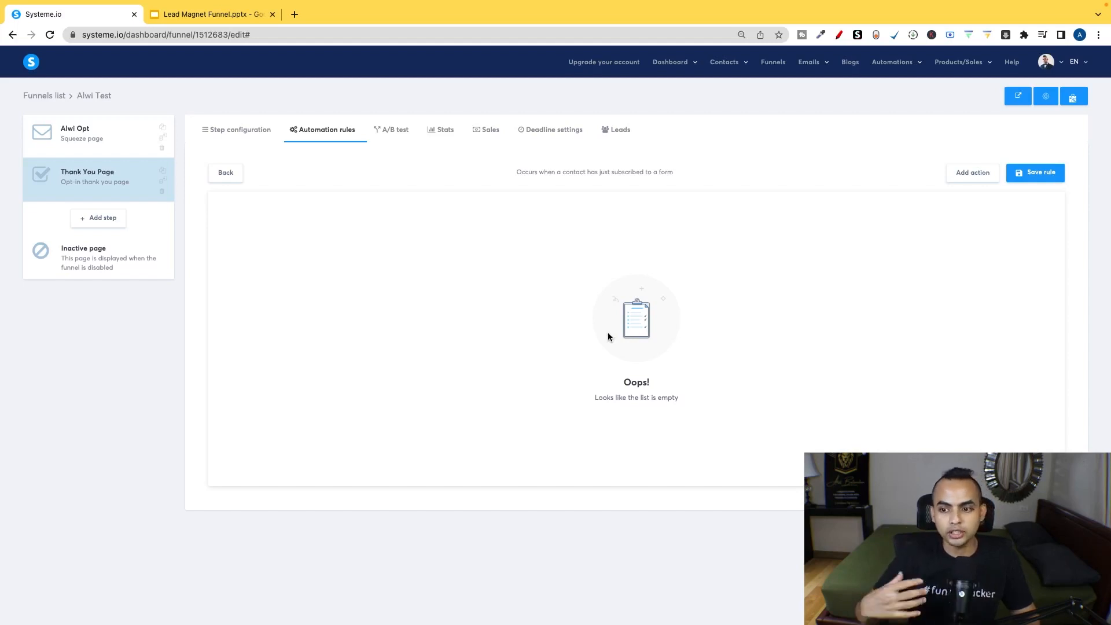
click(973, 173)
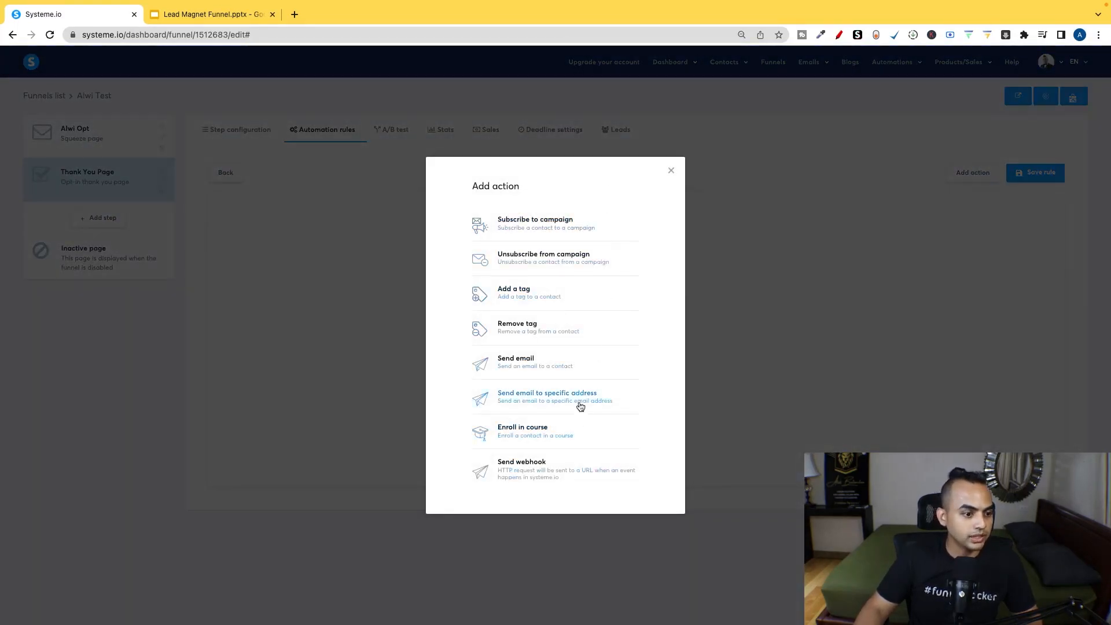
click(563, 366)
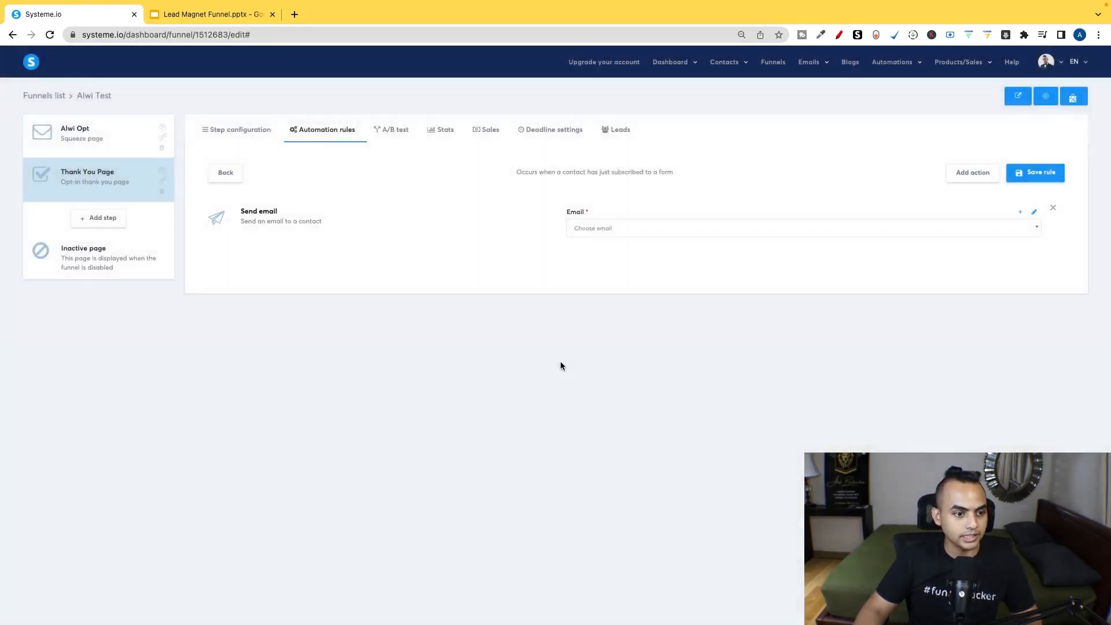
click(822, 231)
click(721, 230)
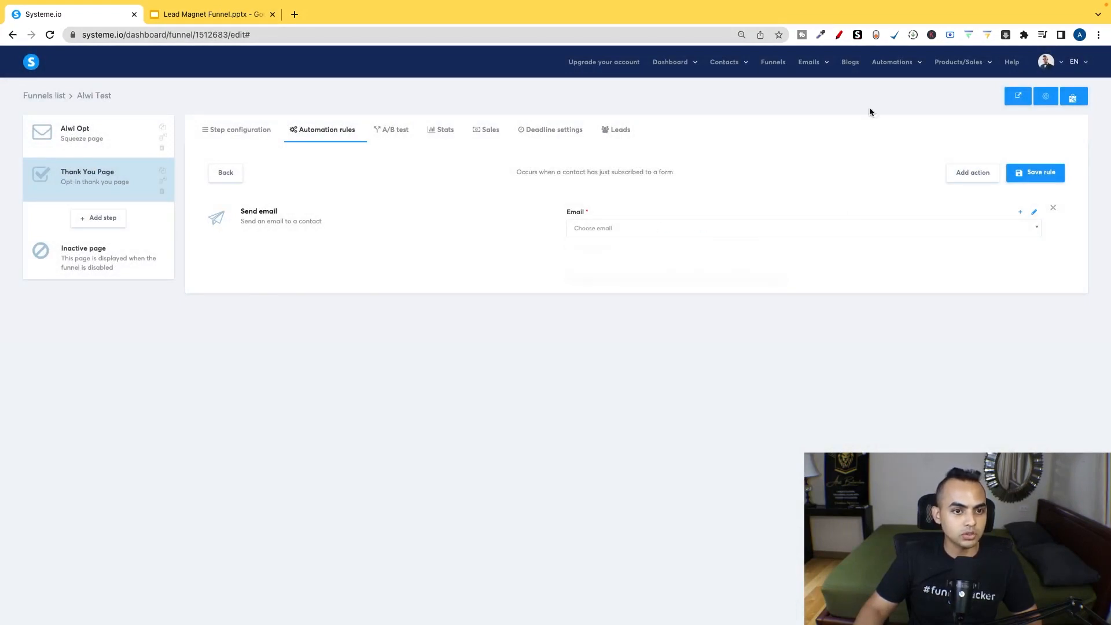
Step: Create an automation workflow named "Alwi Free Course Workflow" and open it in the workflow builder
mouse_move(903, 69)
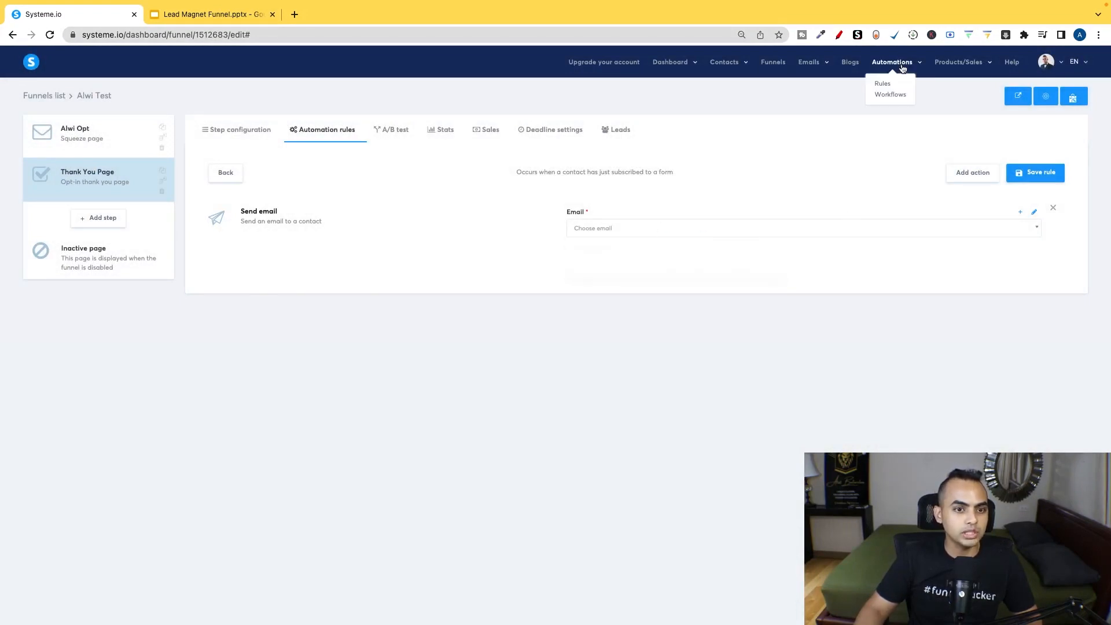
click(892, 95)
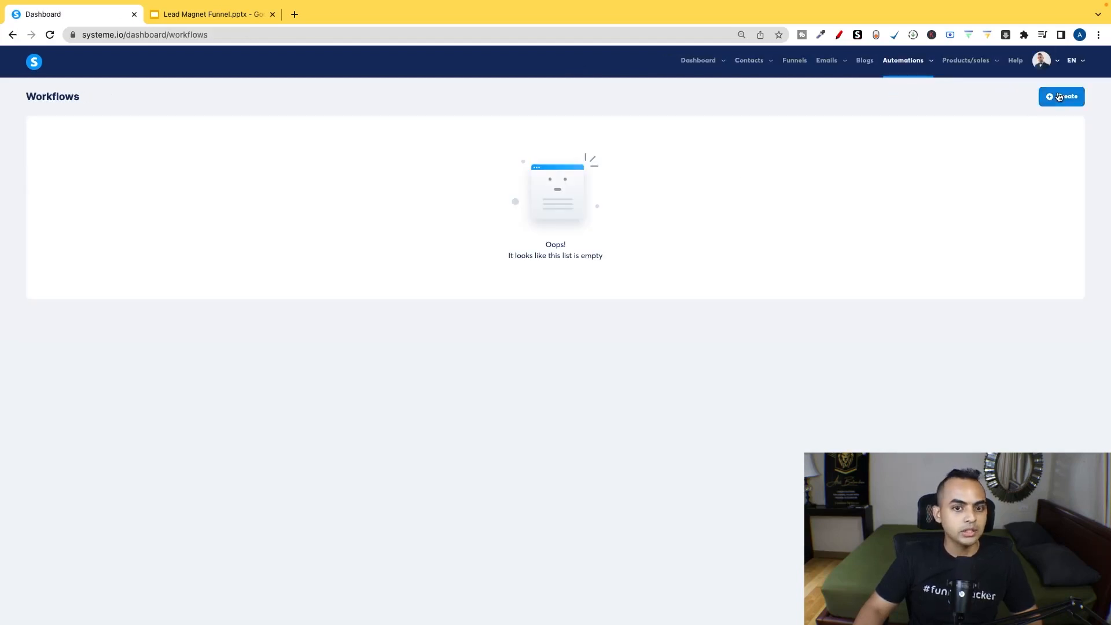
click(1060, 99)
click(585, 339)
text(Alwi Fr)
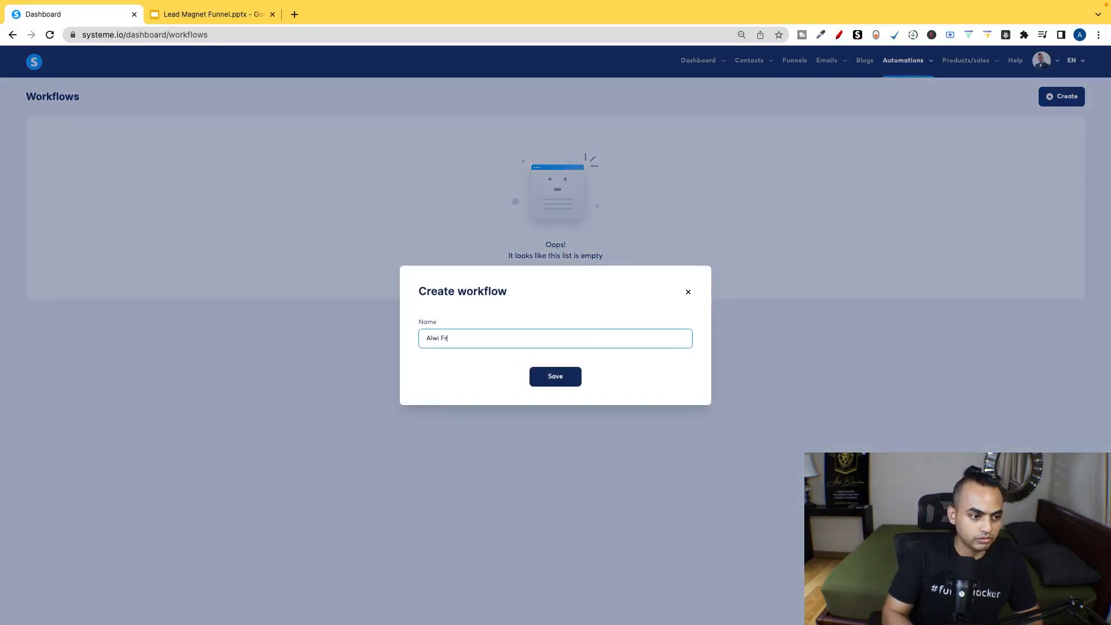
text(e C)
key(BackSpace)
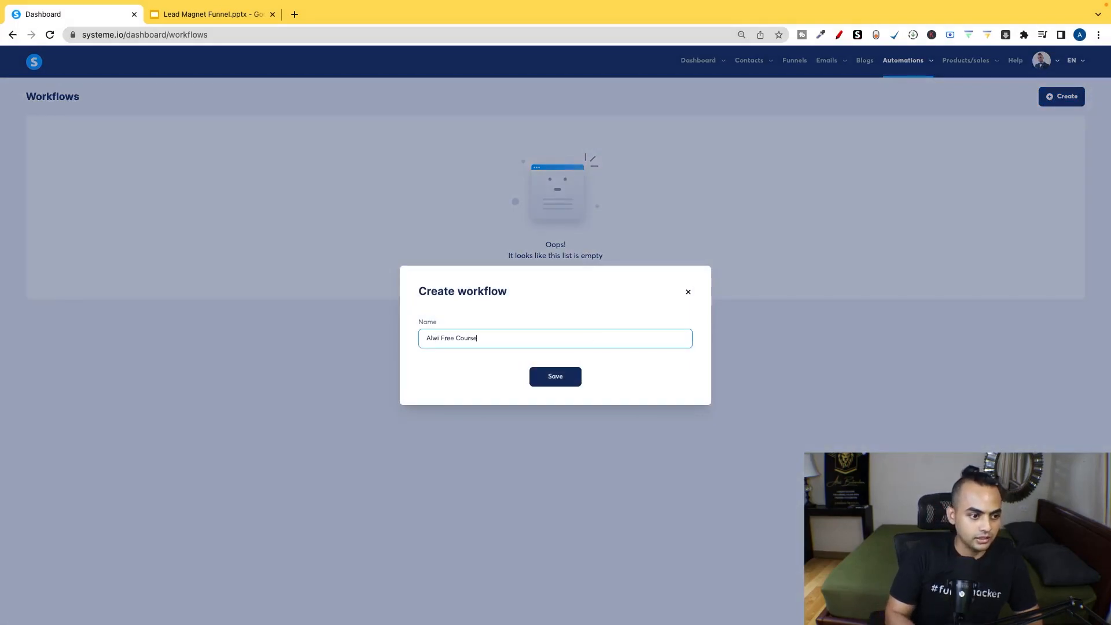
text(Course Workflow)
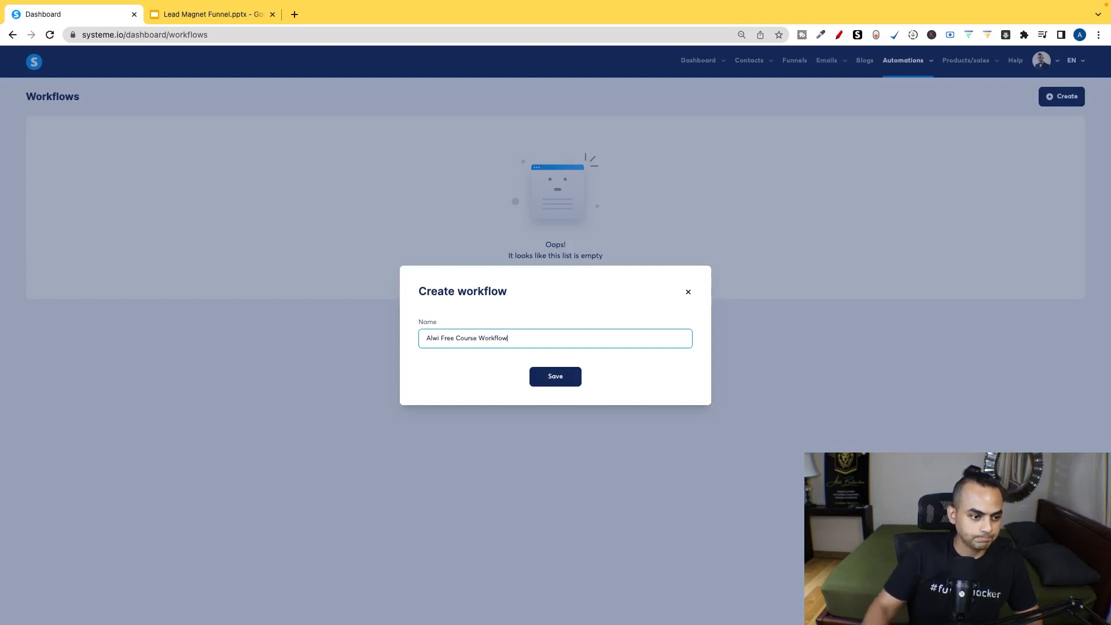
click(570, 380)
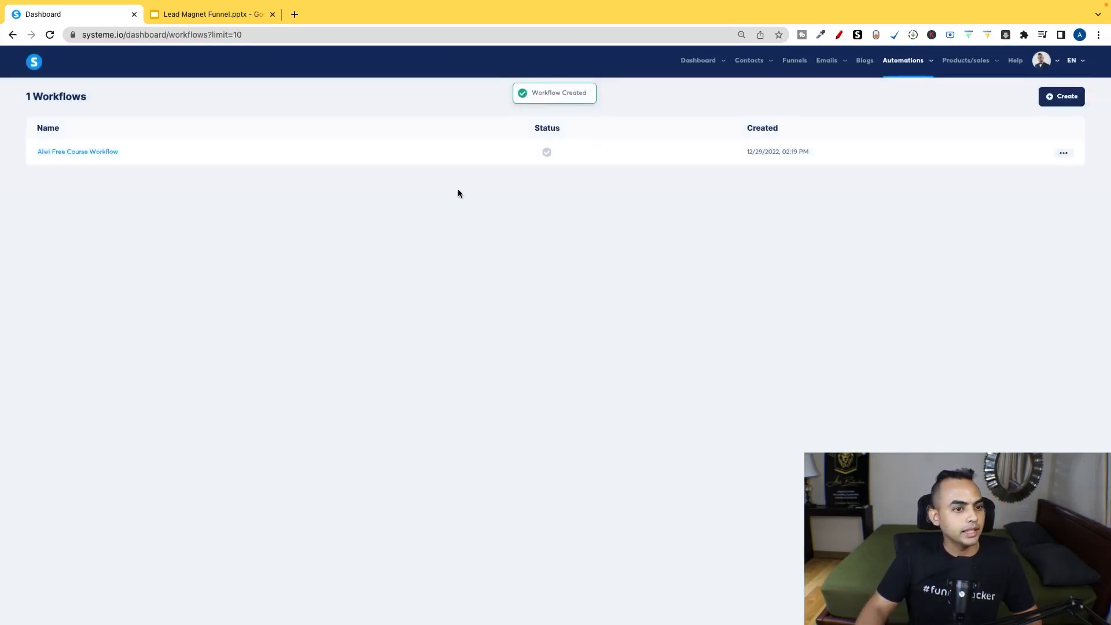
click(101, 154)
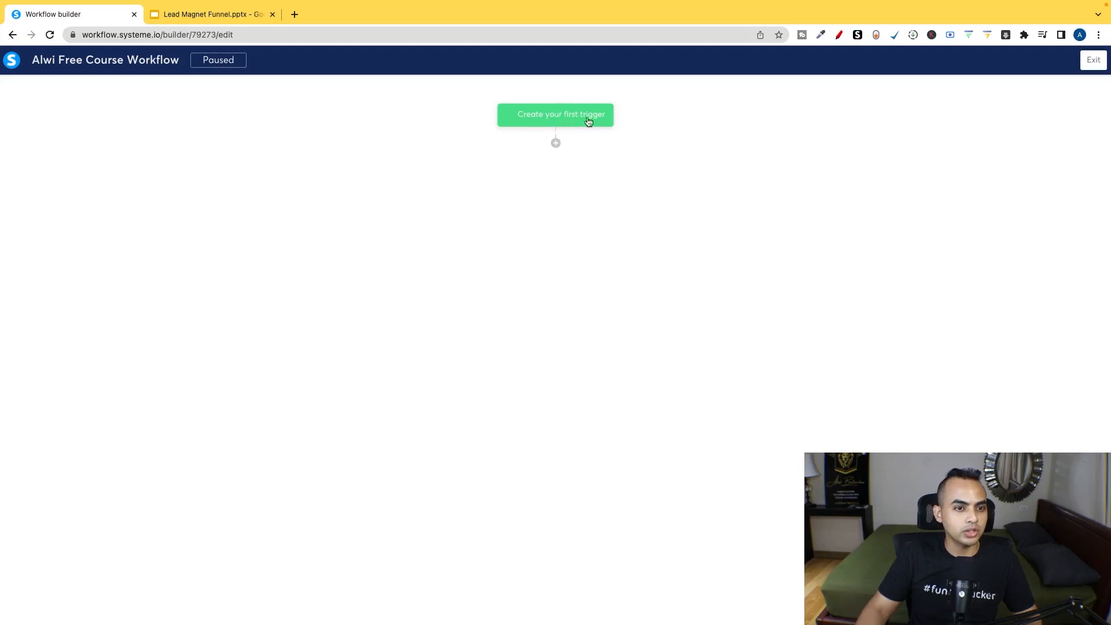
Step: Sketch two page boxes with an arrow to the first trigger in red strokes, and close the annotation tool
click(839, 35)
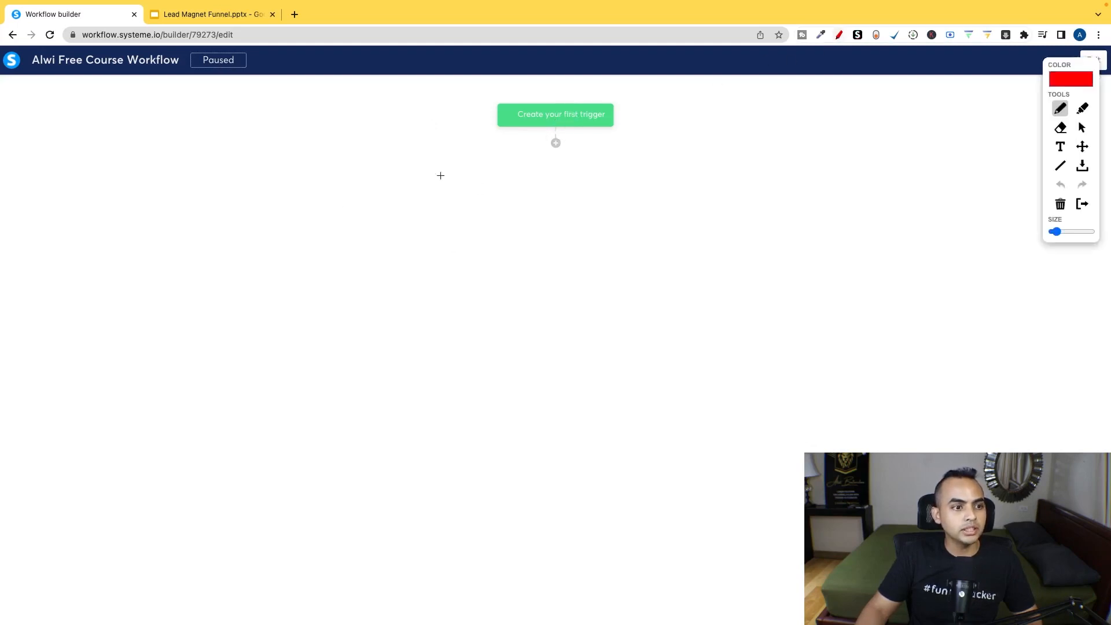
mouse_move(160, 207)
mouse_down()
mouse_move(230, 205)
mouse_move(182, 261)
mouse_up()
drag(230, 205, 219, 260)
drag(194, 224, 261, 251)
mouse_move(300, 210)
mouse_down()
mouse_move(293, 250)
mouse_move(408, 163)
mouse_move(485, 131)
mouse_up()
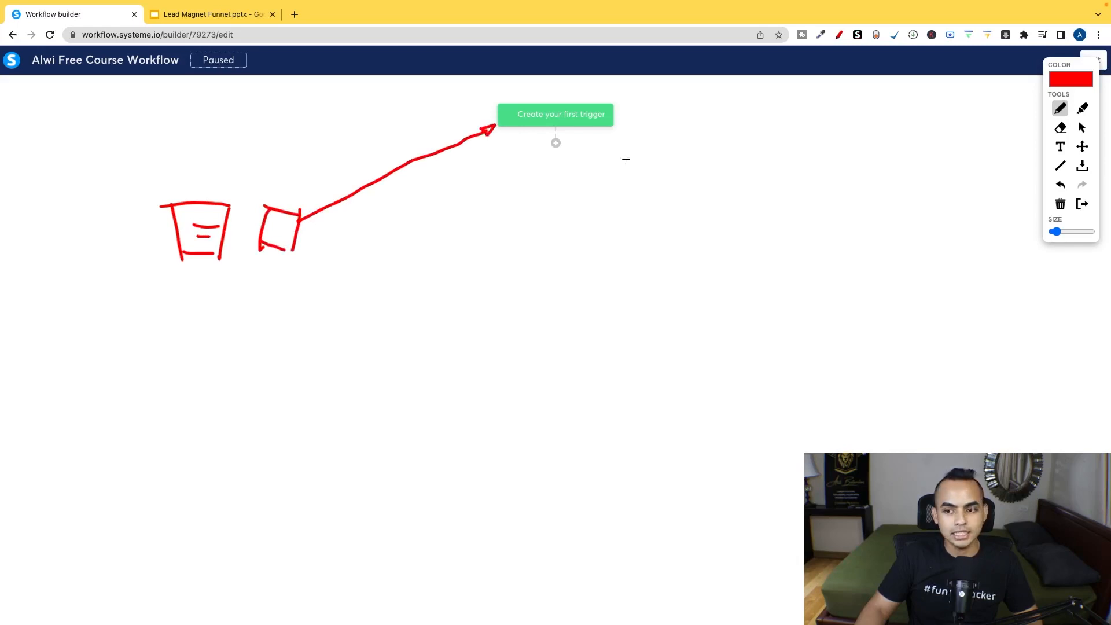
click(1083, 204)
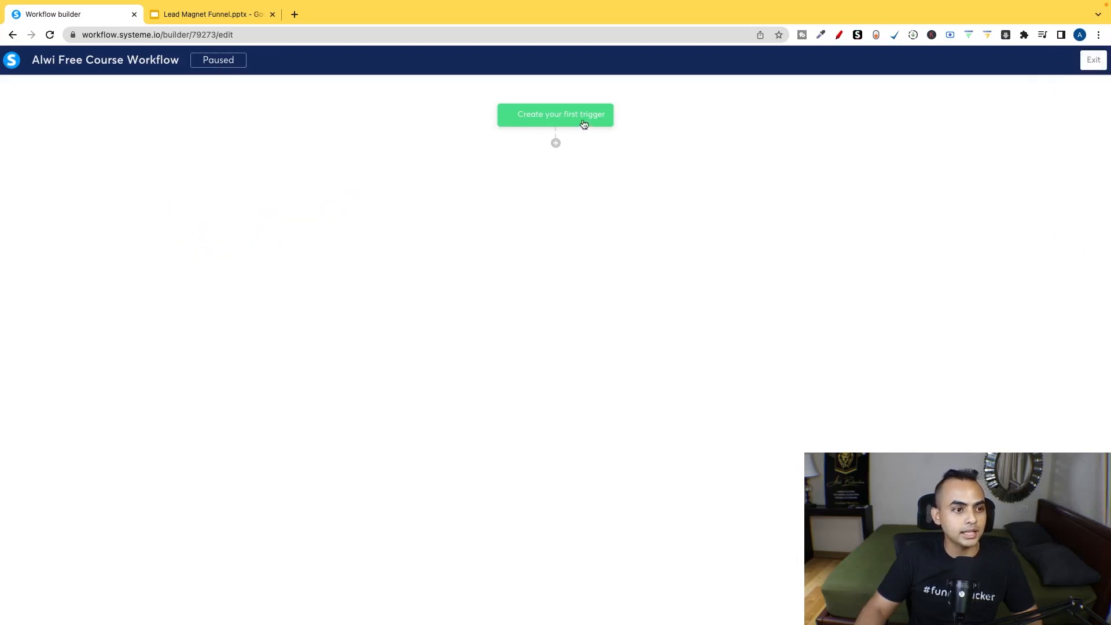
Step: Create the workflow's first trigger as "Funnel form subscribed" for the "Alwi Opt" funnel step
click(576, 121)
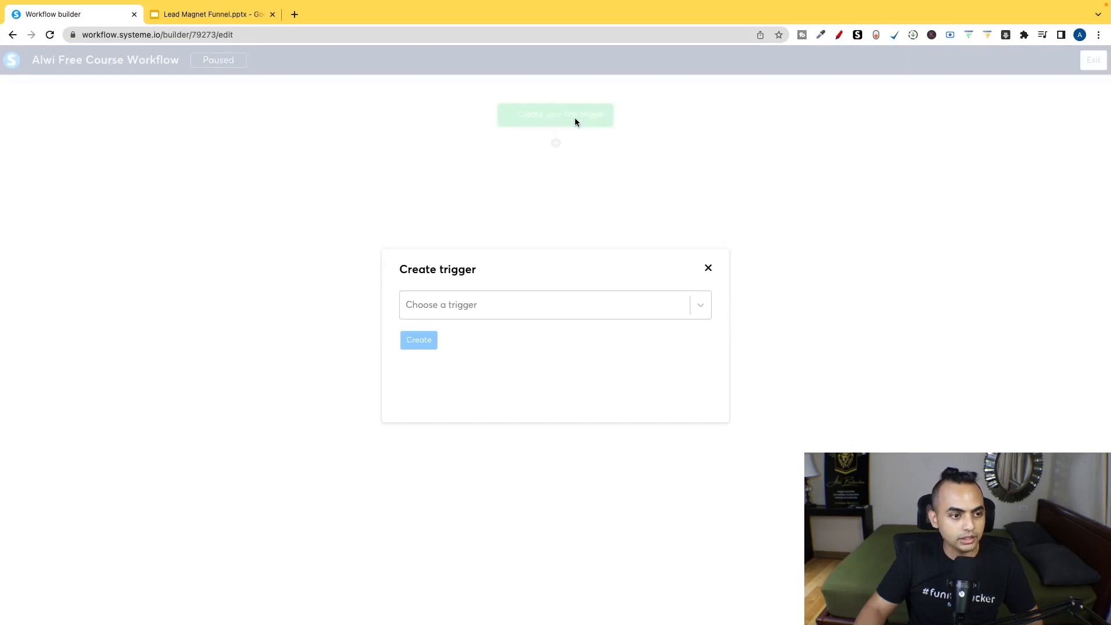
click(501, 302)
scroll(538, 398, down, 2)
scroll(539, 398, up, 1)
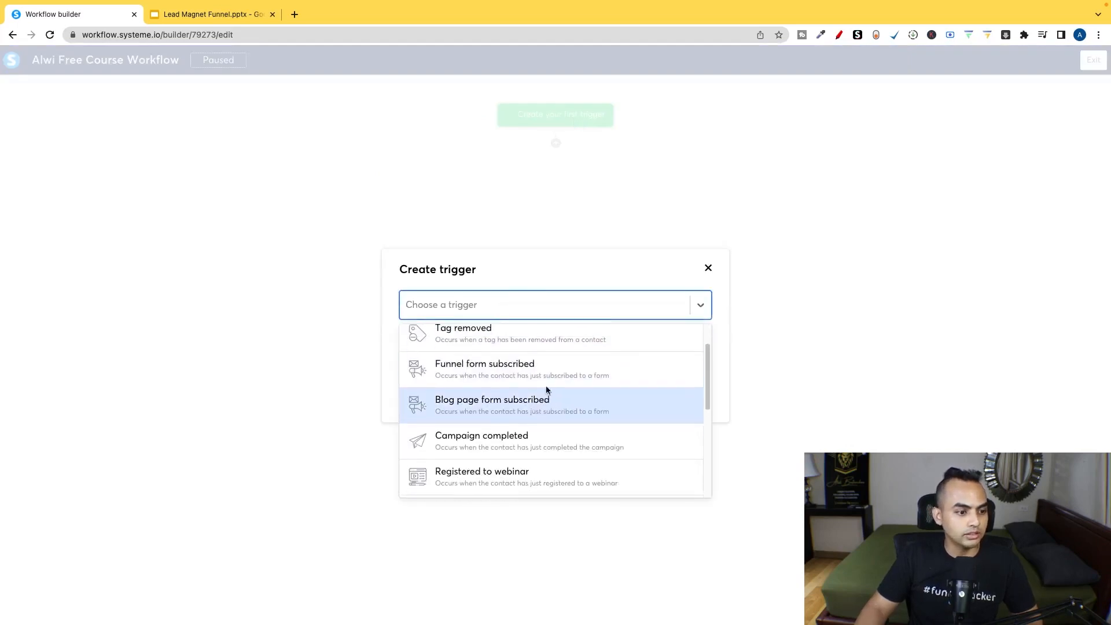
scroll(575, 372, down, 3)
scroll(573, 416, down, 3)
scroll(578, 472, up, 3)
scroll(586, 425, up, 3)
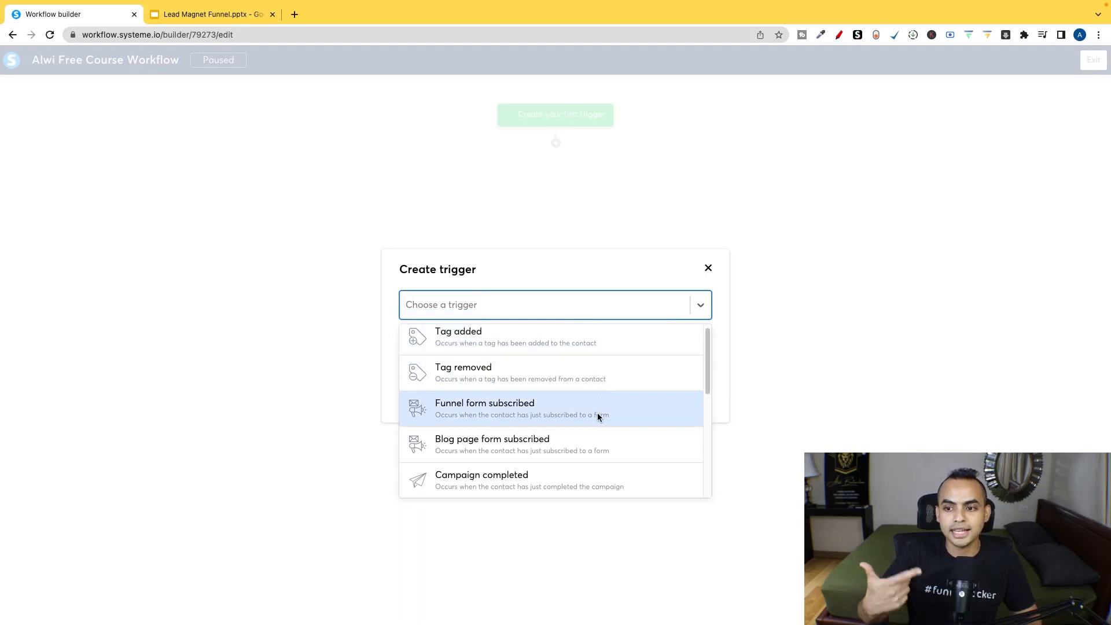
click(516, 401)
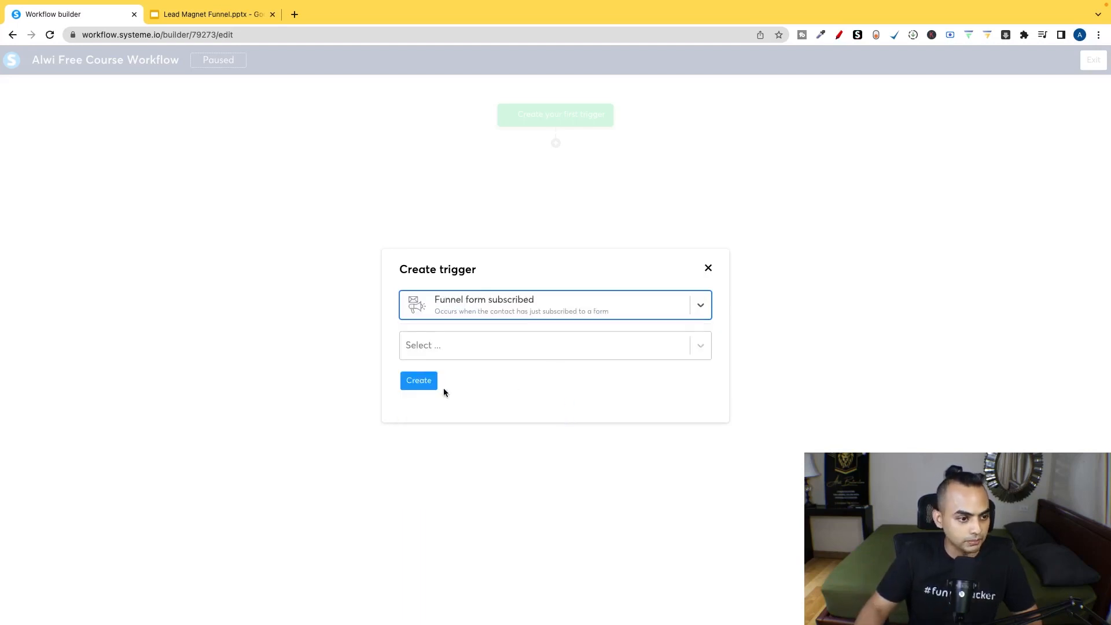
click(468, 344)
scroll(492, 440, down, 10)
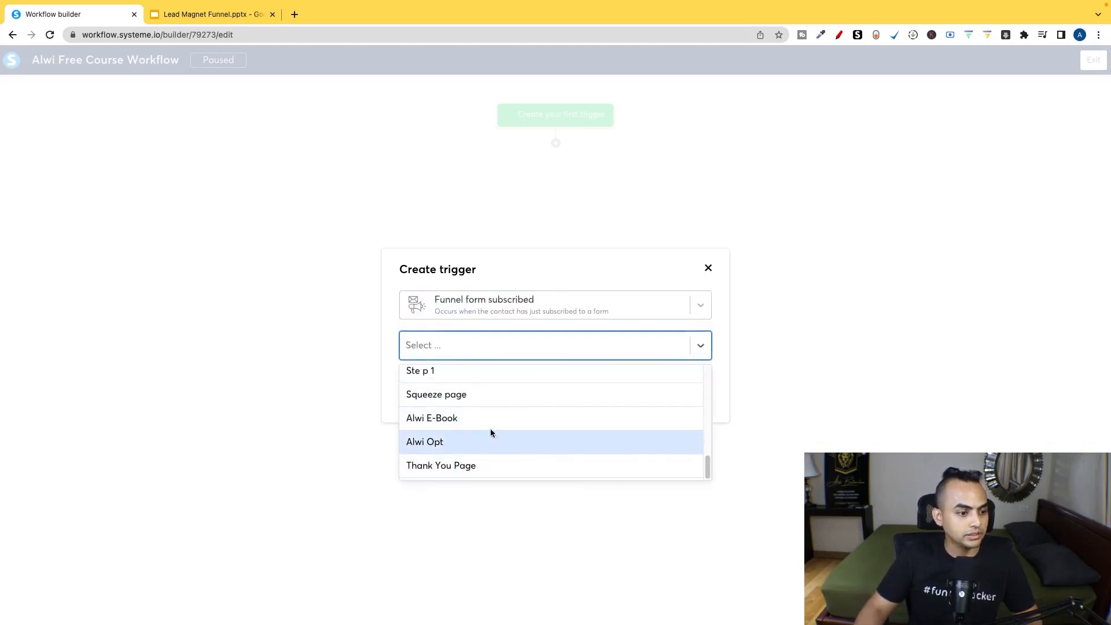
click(460, 443)
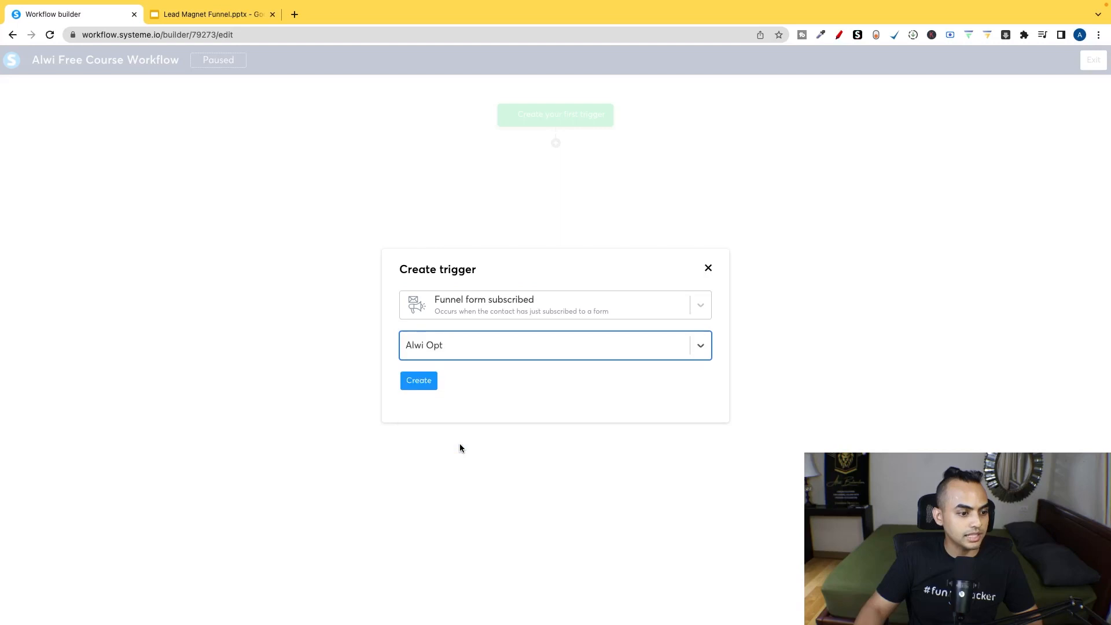
click(420, 385)
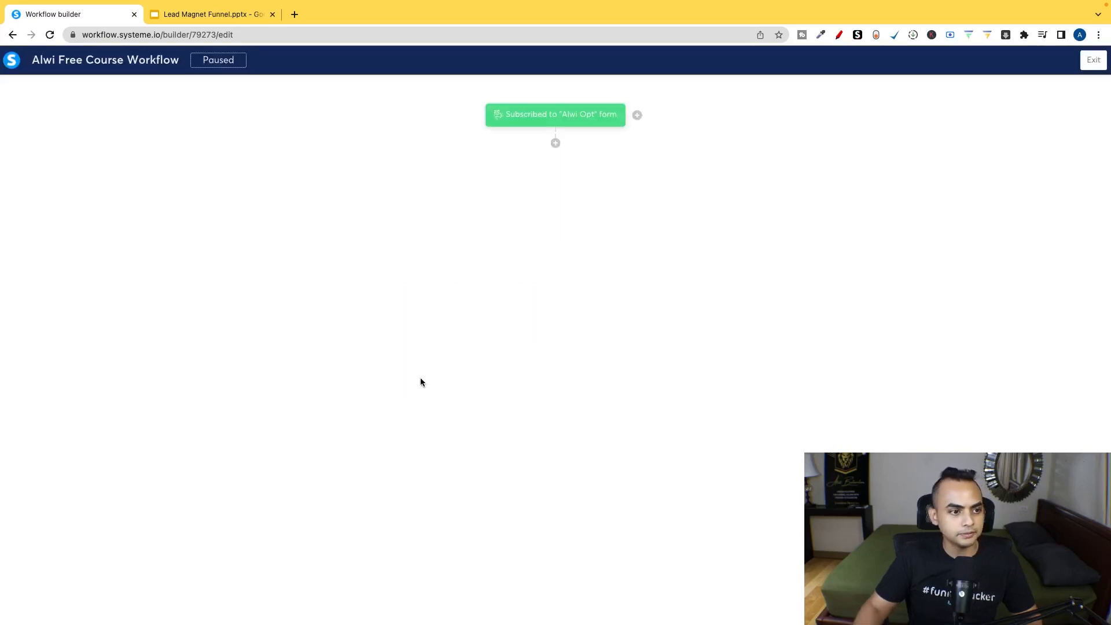
Step: Start an action step below the "Alwi Opt" trigger and set its action to "Send an email"
click(556, 144)
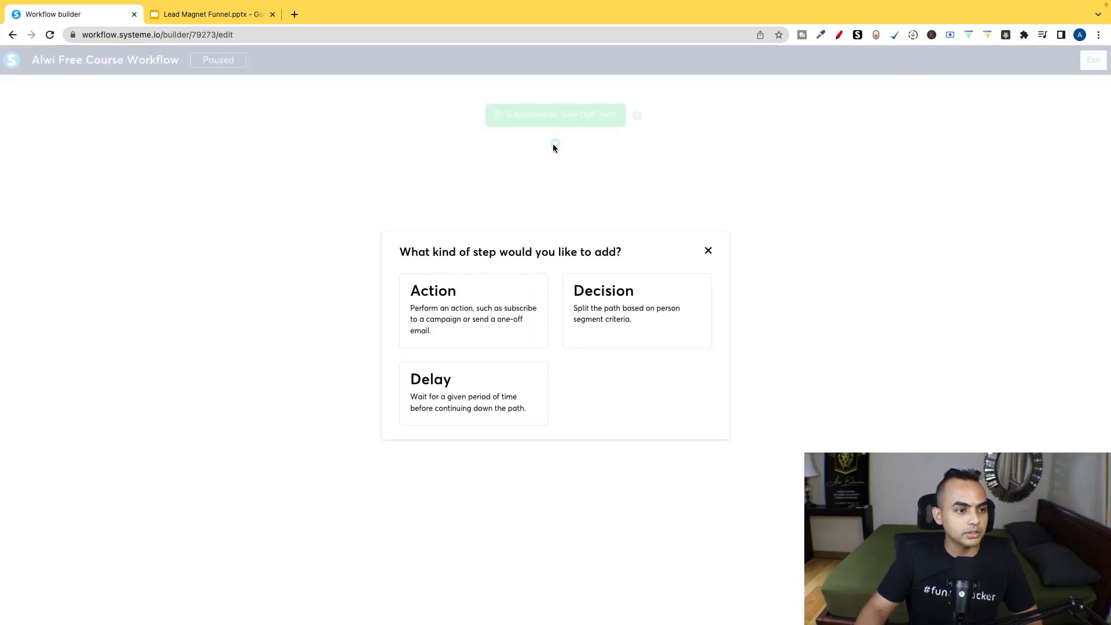
click(708, 251)
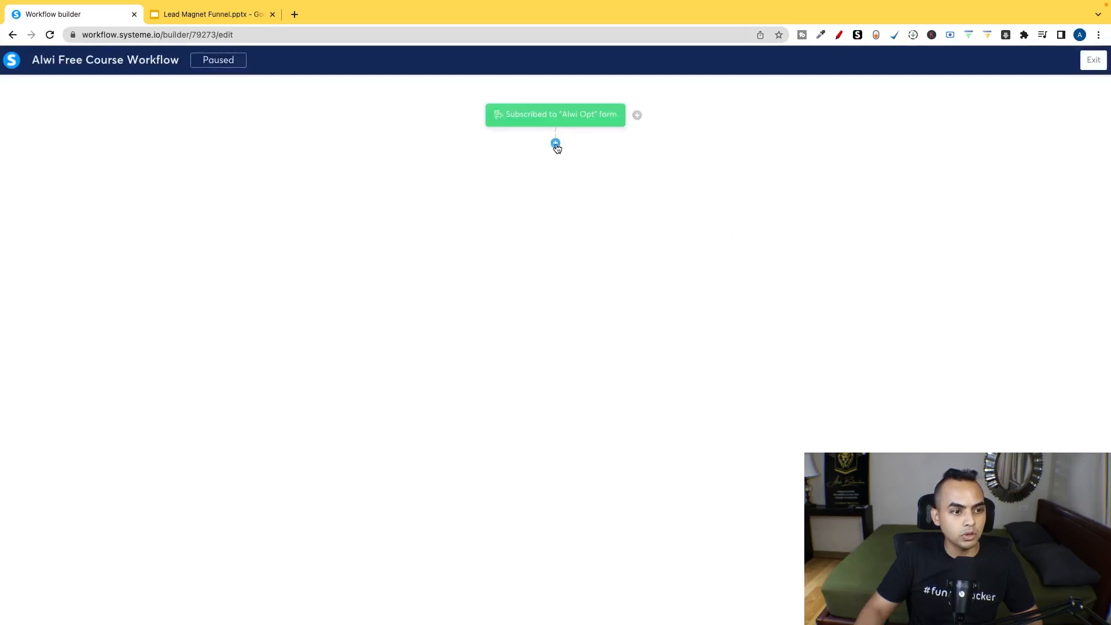
click(556, 144)
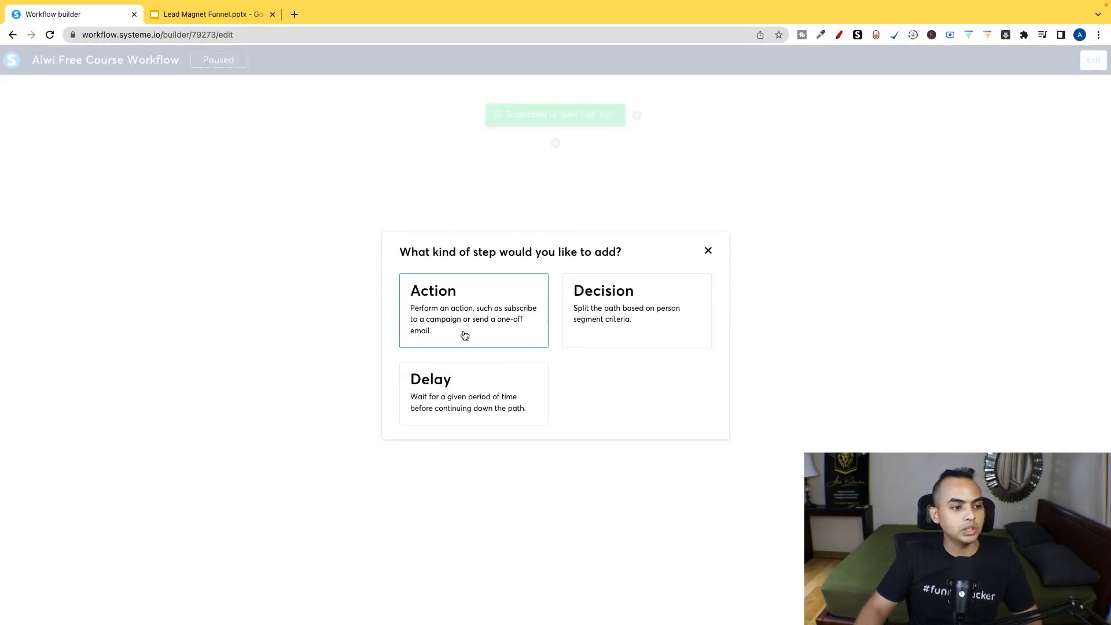
click(480, 324)
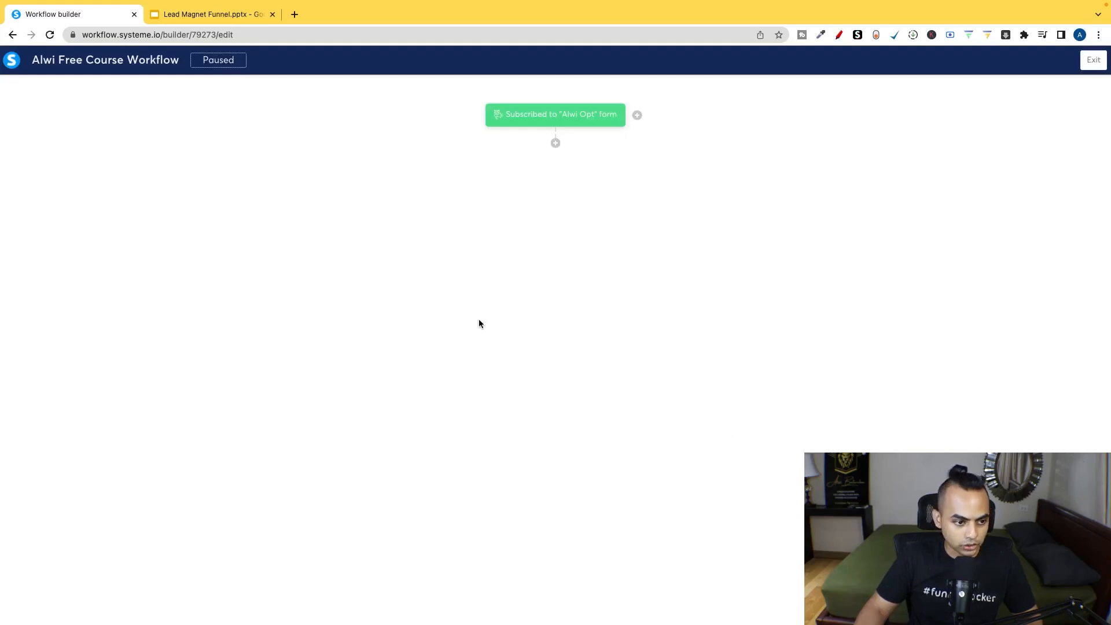
click(503, 303)
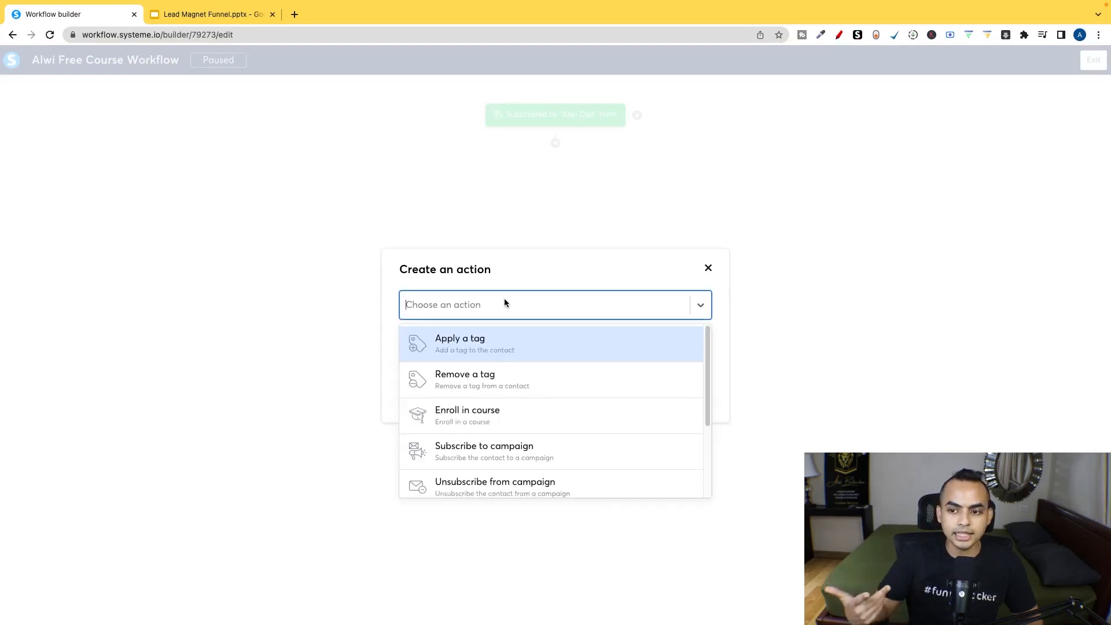
scroll(530, 385, down, 3)
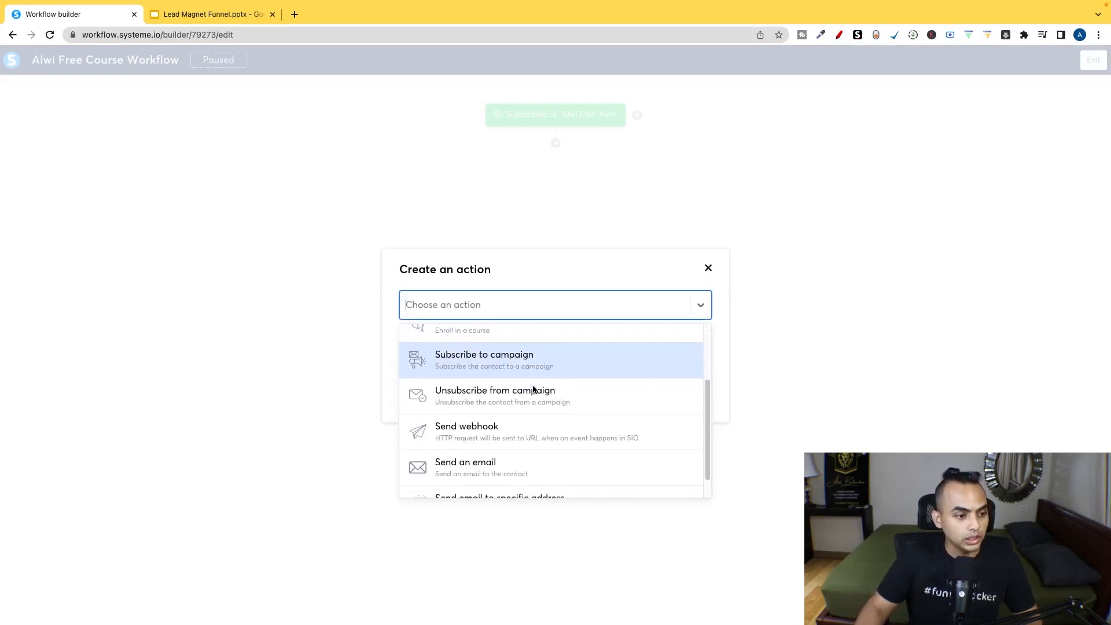
scroll(541, 386, up, 3)
scroll(547, 392, down, 3)
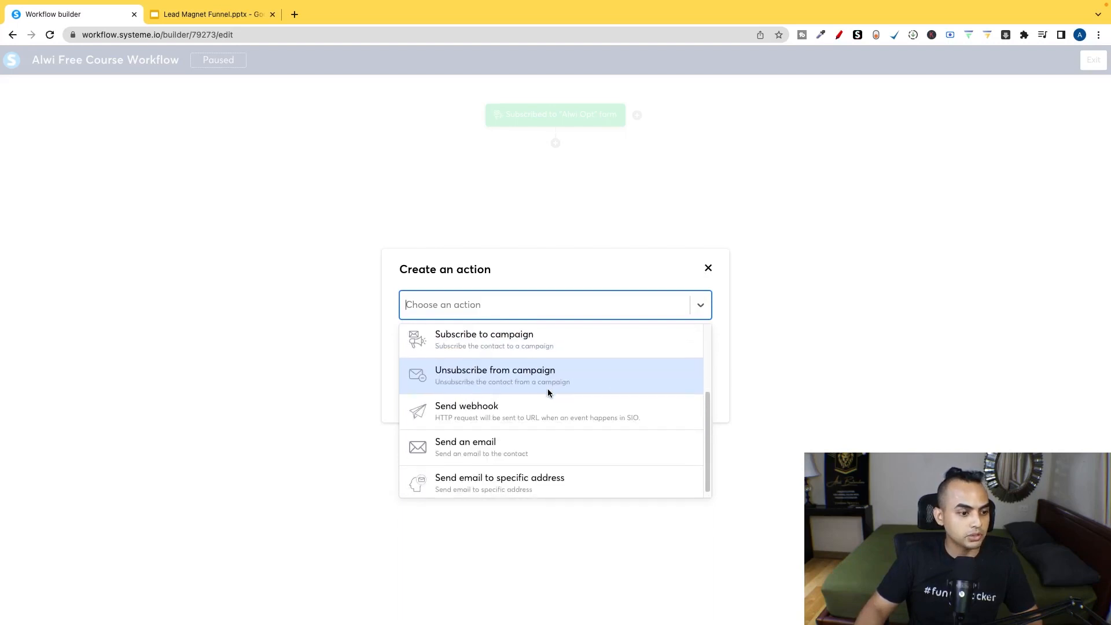
click(549, 444)
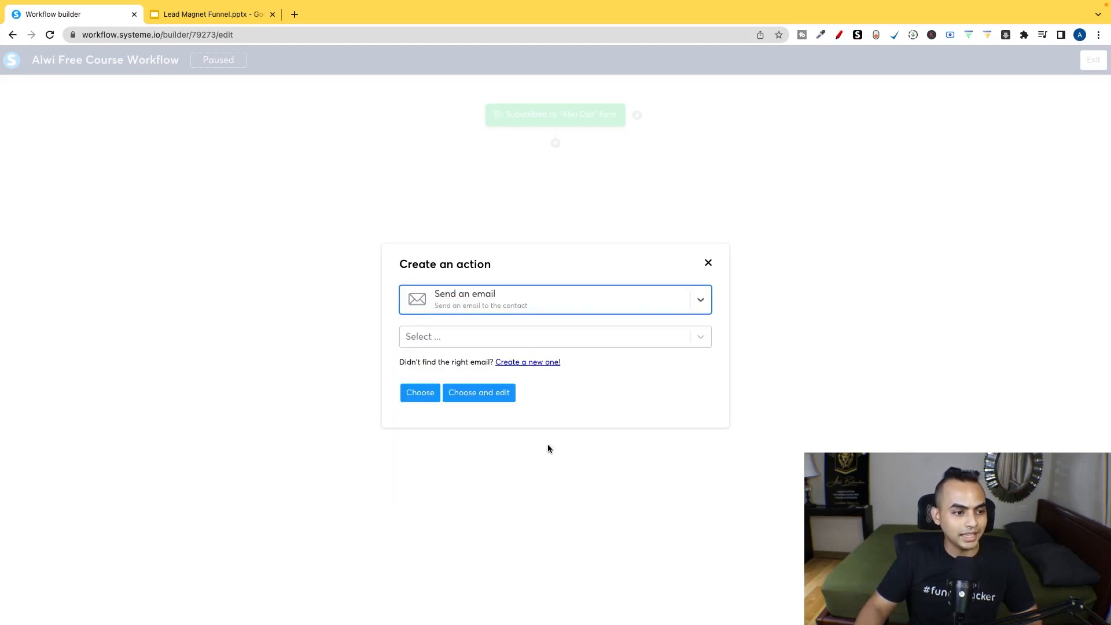
click(579, 331)
click(586, 389)
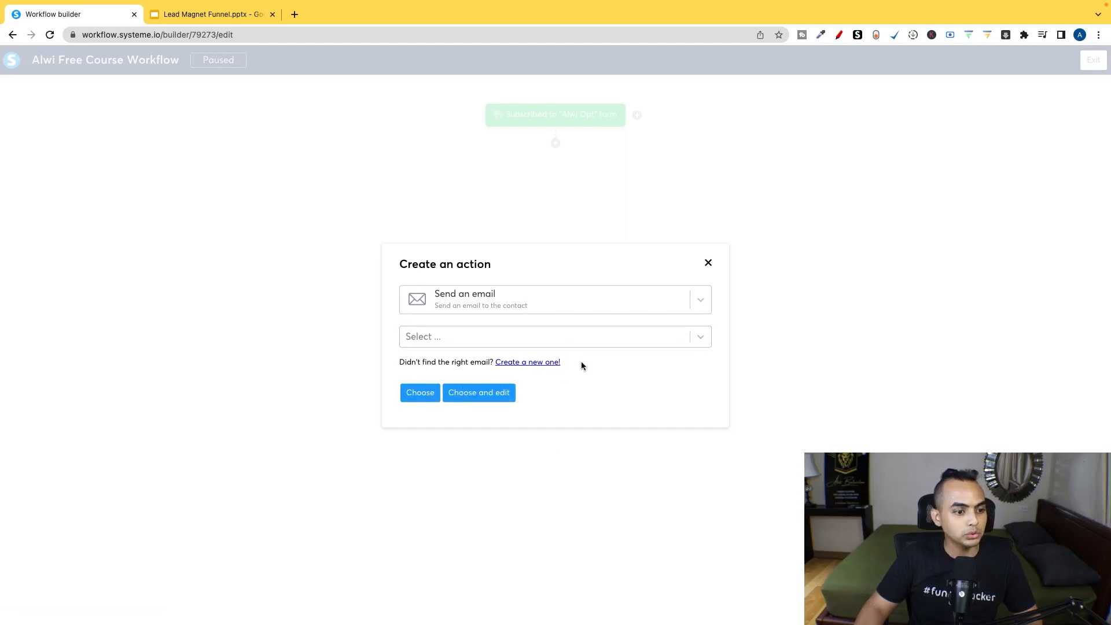
Step: Create a new email for the action with the subject "HEre's your free course" and open it for editing
click(537, 362)
click(471, 309)
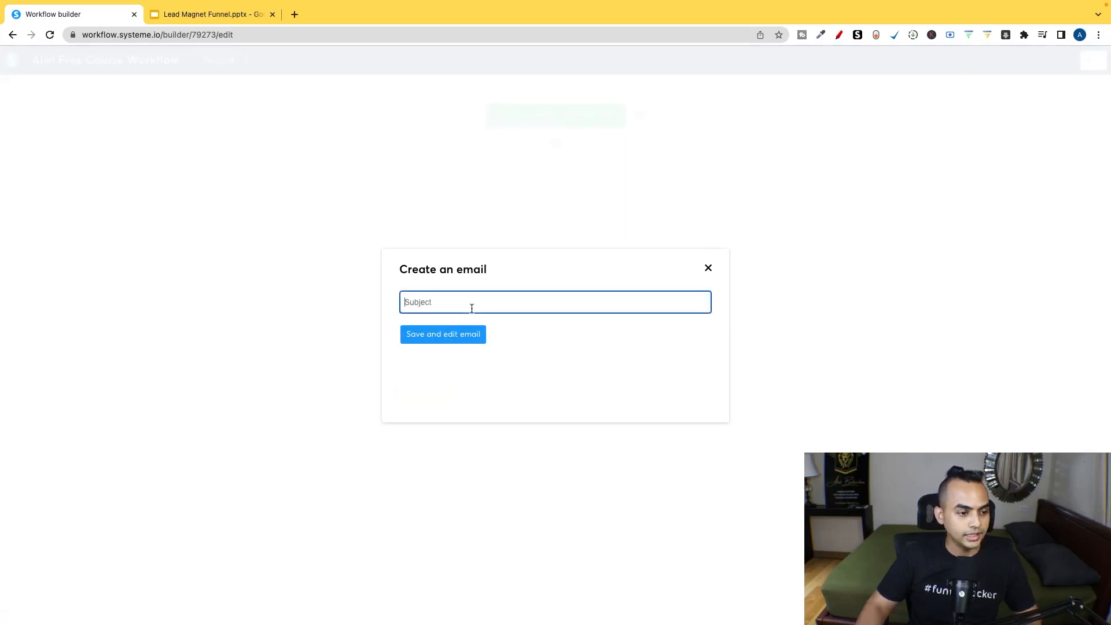
text(Al)
key(BackSpace)
key(BackSpace)
text(HEre's your free course)
click(433, 344)
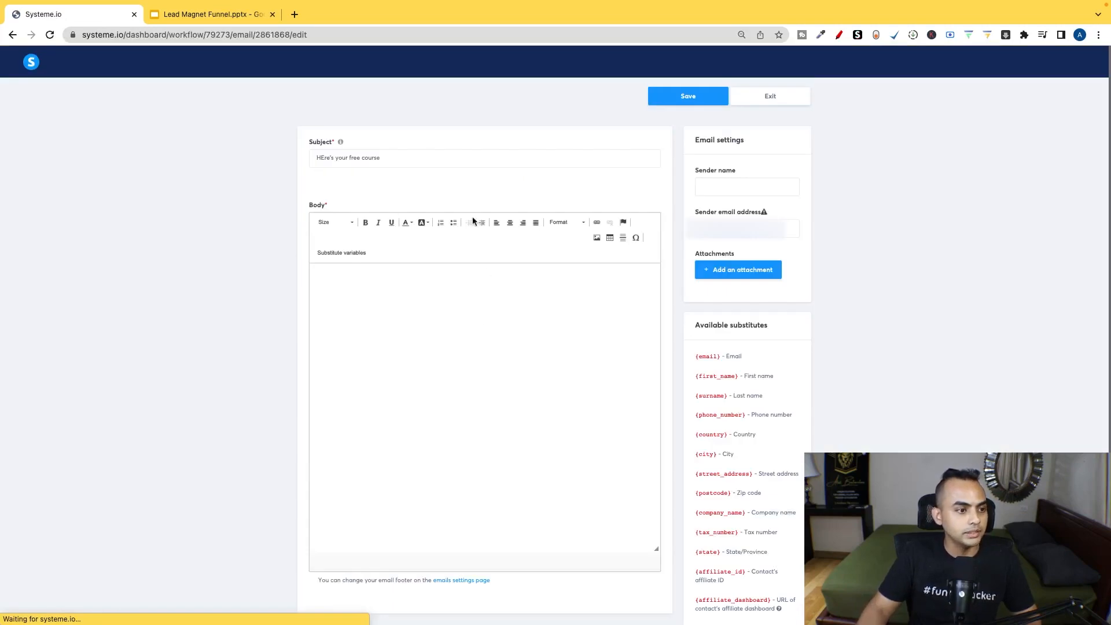
click(410, 294)
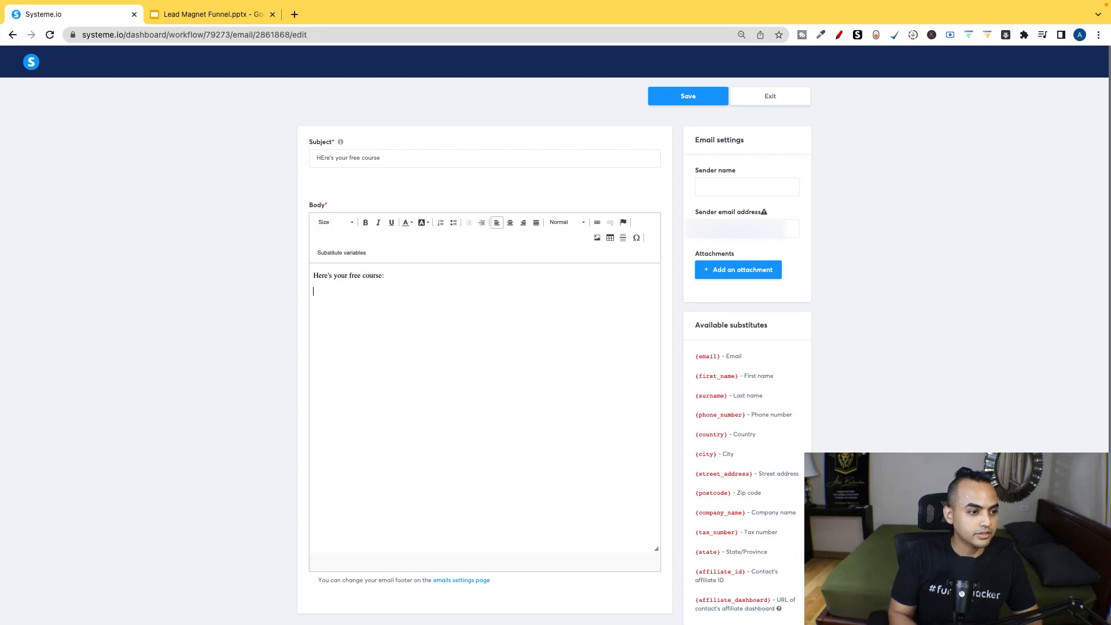
click(294, 14)
text(facebook.com/groups/alwifb)
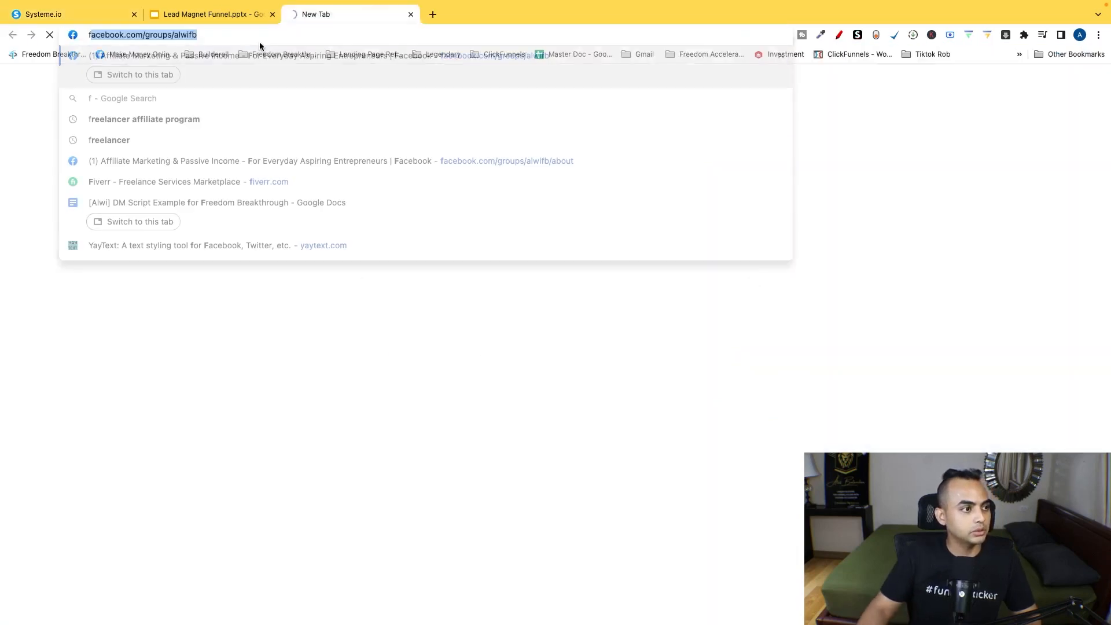
click(223, 37)
triple_click(225, 38)
key(ctrl+c)
click(85, 13)
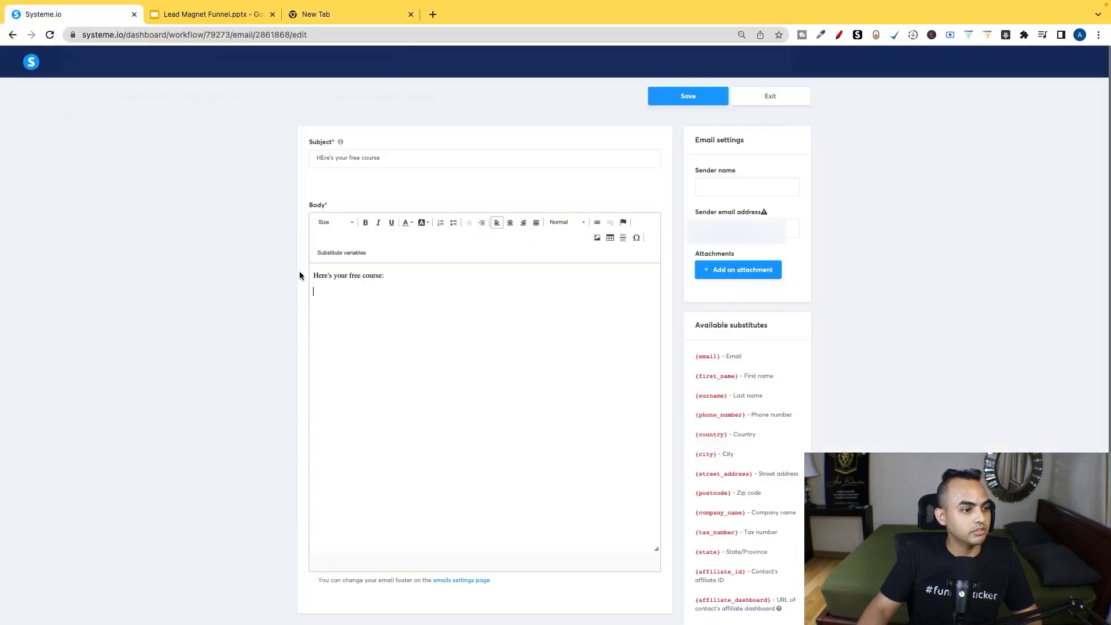
key(ctrl+v)
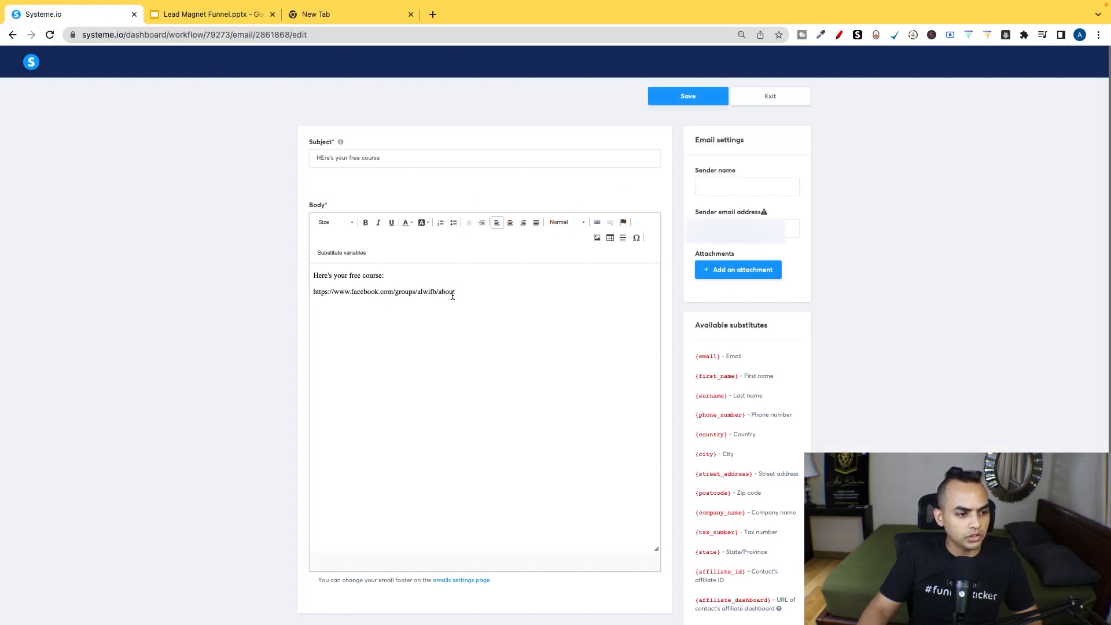
key(BackSpace)
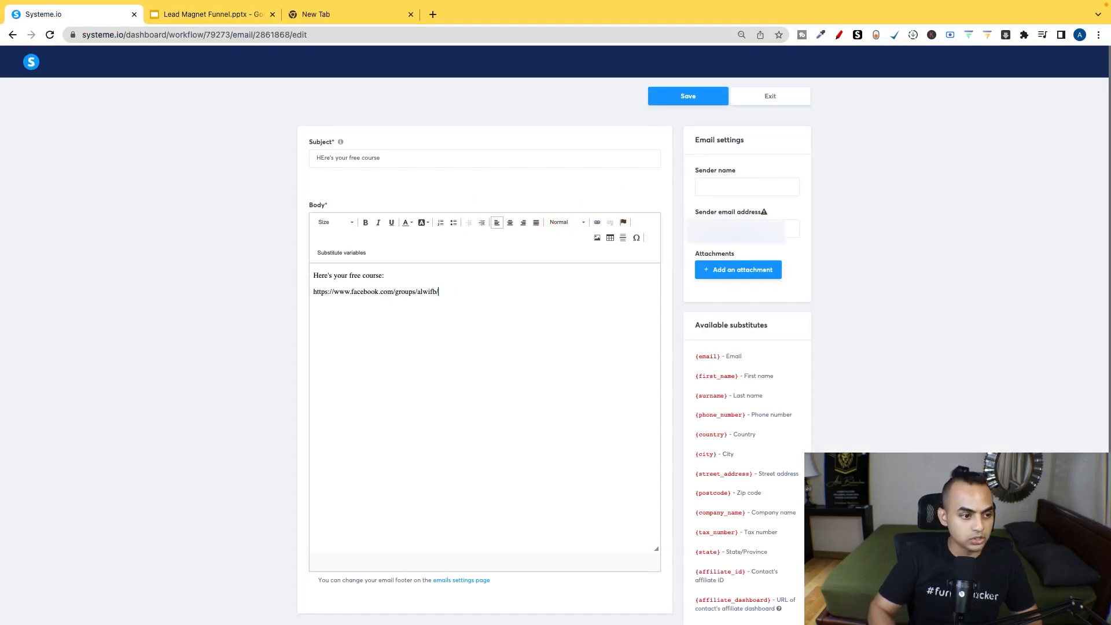
Step: Add the closing "Best Regards," and the sender's full name below the link, separated by blank lines
key(Return)
key(Return)
key(Return)
text(Best Regards,)
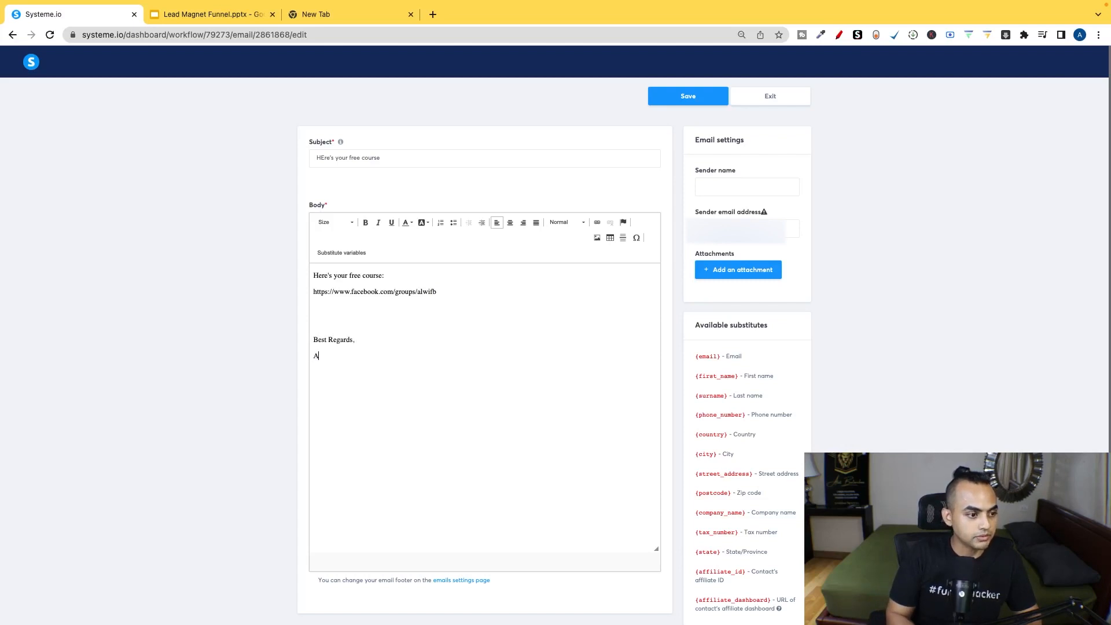
text(n)
Step: Bold the Facebook group link in the email body and hyperlink it to its own URL
click(477, 295)
drag(451, 291, 302, 286)
key(super+c)
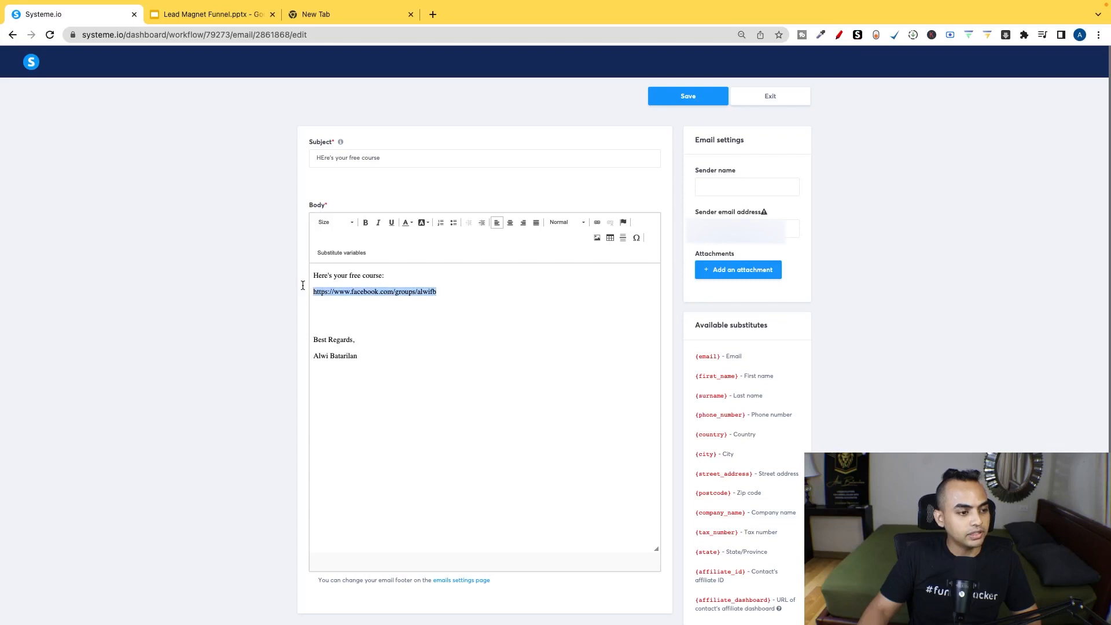
key(super+b)
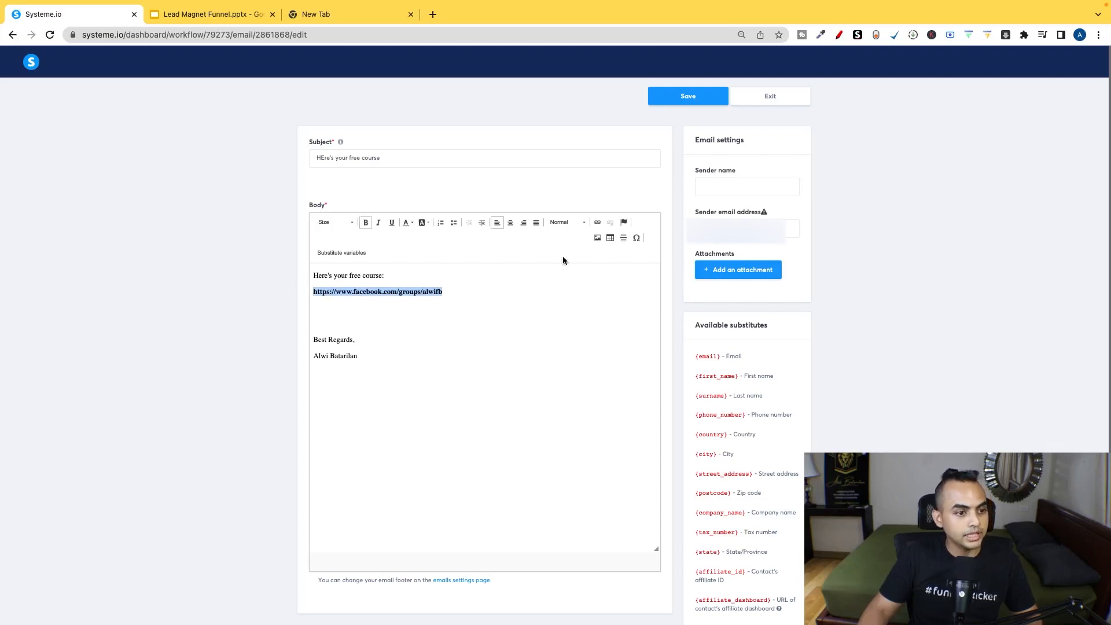
click(598, 222)
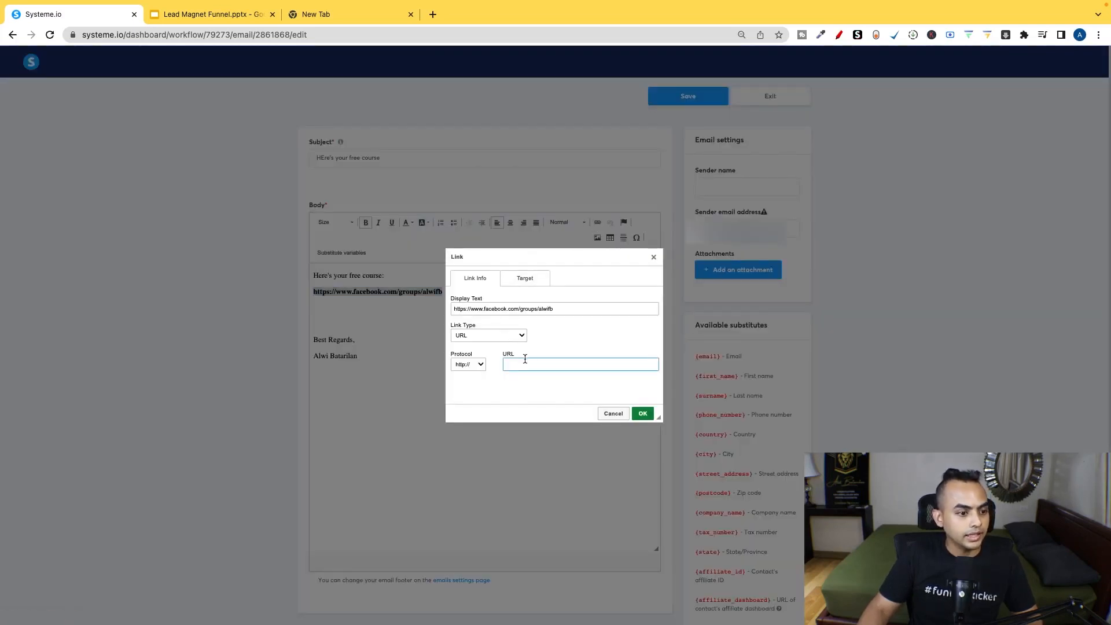
key(super+v)
click(643, 413)
Step: Reduce the gap between the link and "Best Regards," to a single blank line
click(396, 324)
key(BackSpace)
key(BackSpace)
key(Return)
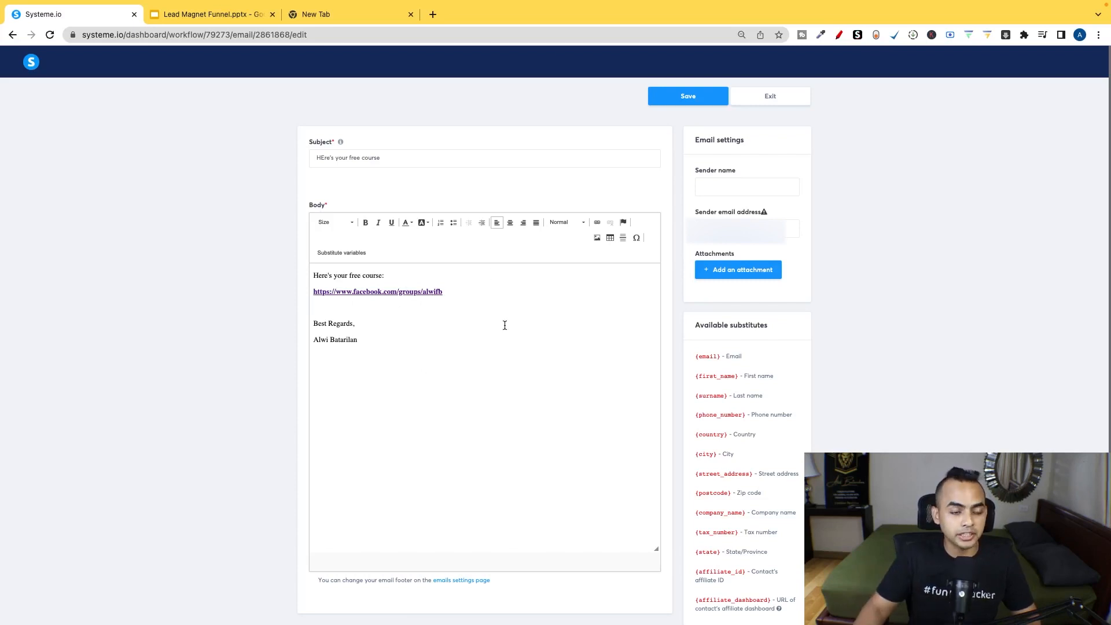
Step: Fill in the sender name and sender email address in the email settings and save the email
click(690, 100)
click(727, 184)
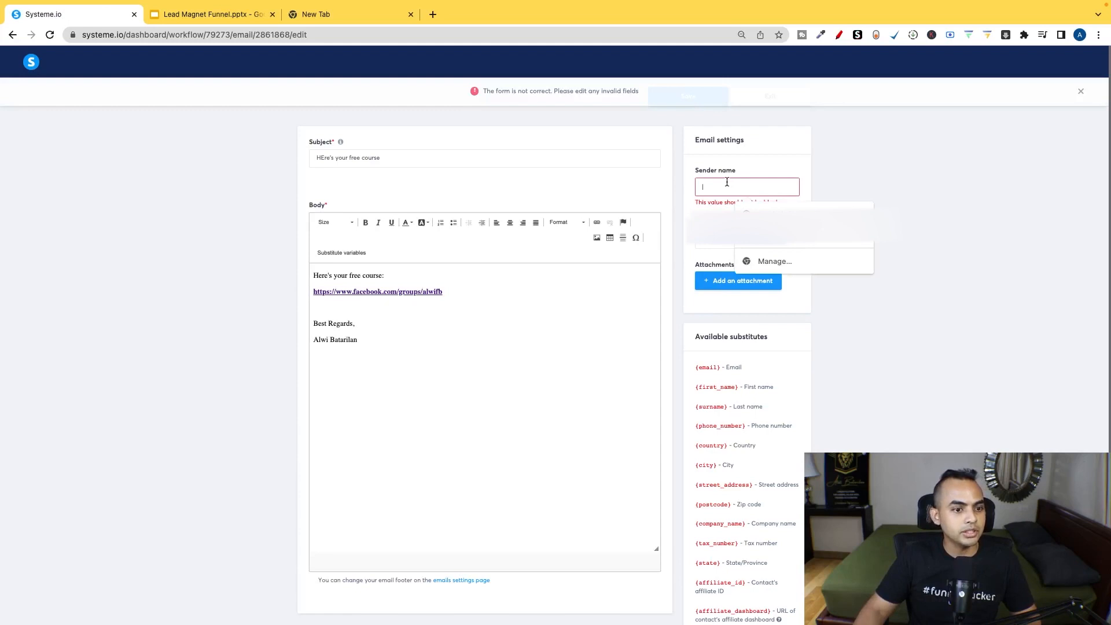
click(761, 216)
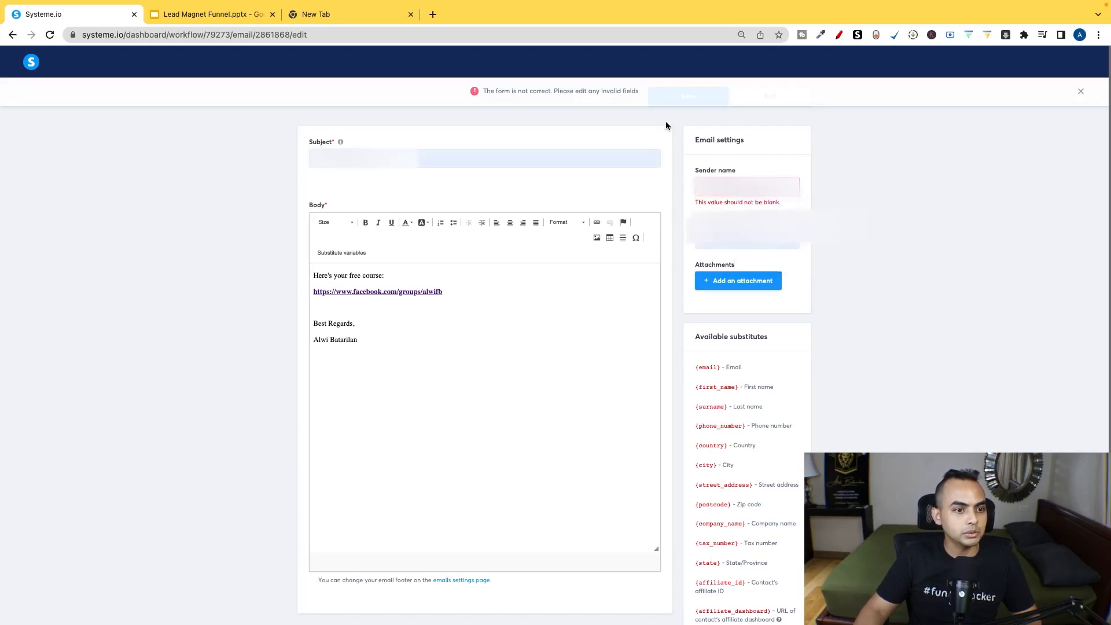
click(738, 280)
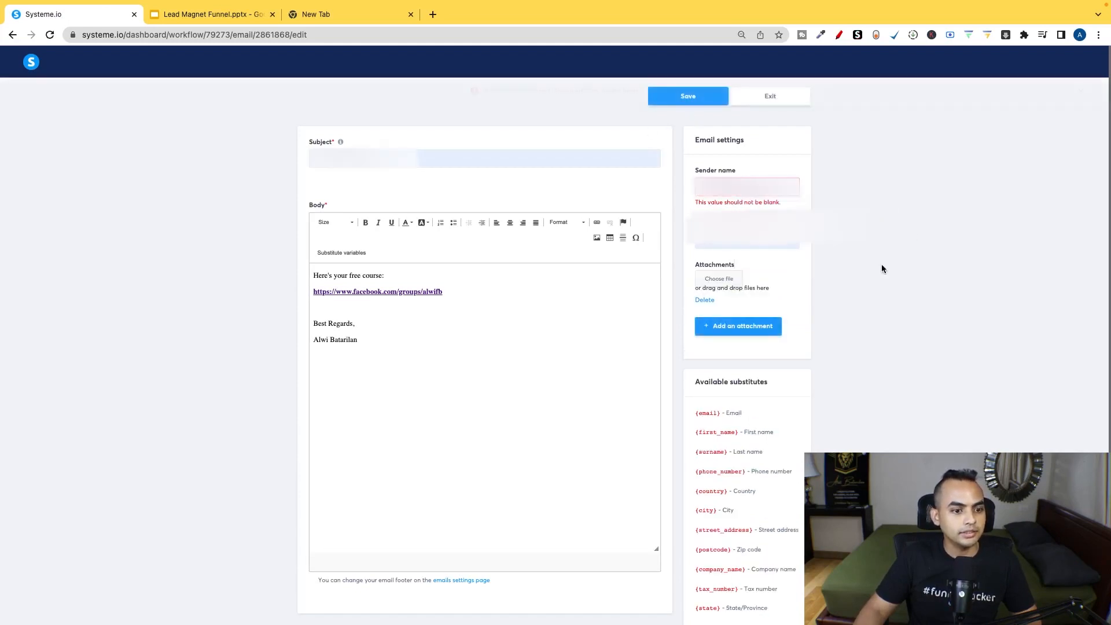
click(669, 103)
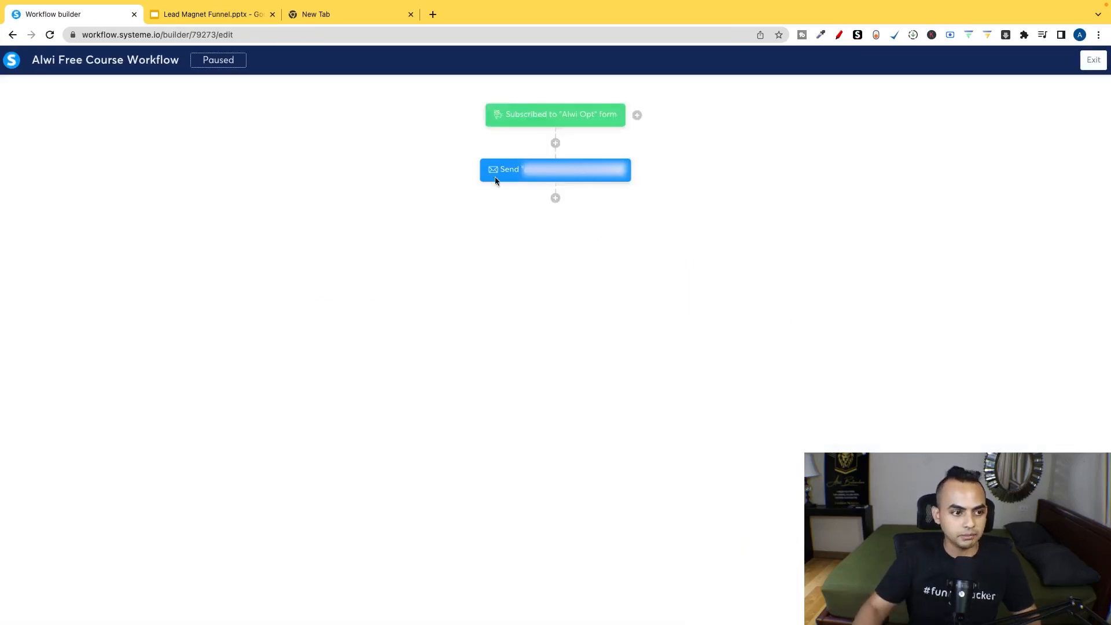
Step: Review the Lead Magnet Funnel slide, and point out the workflow's email step with a temporary red arrow
key(ctrl+Tab)
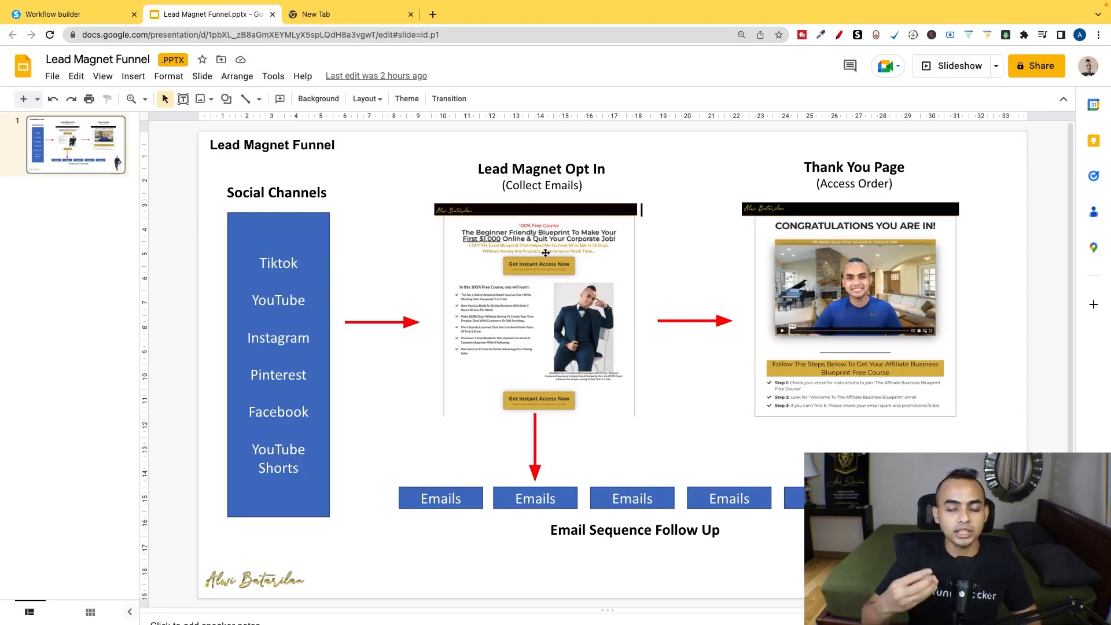
key(ctrl+shift+Tab)
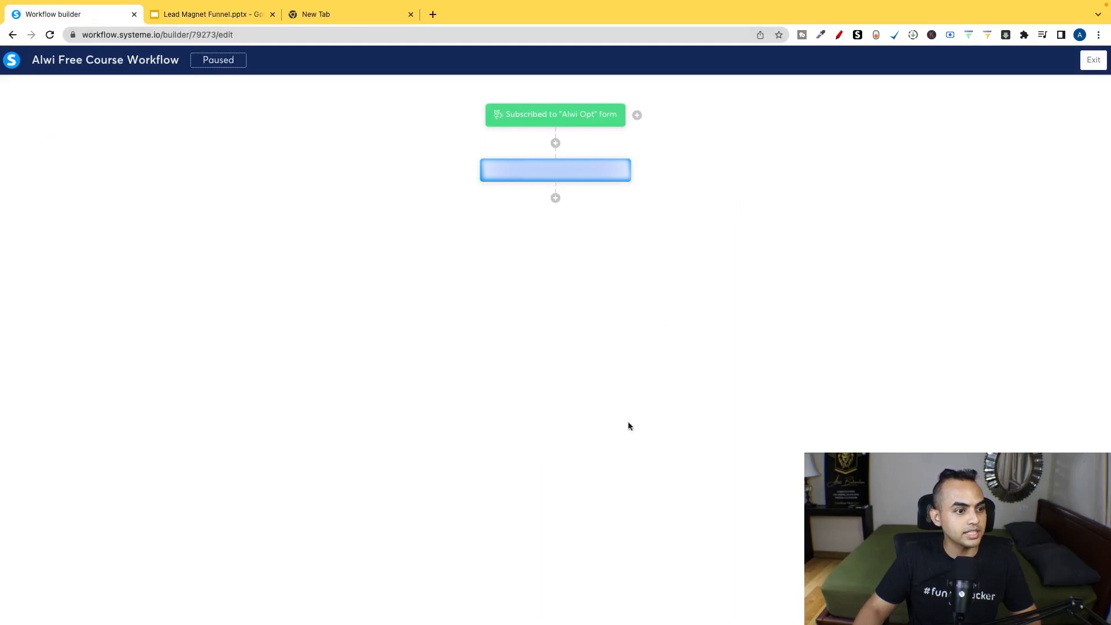
click(839, 35)
drag(377, 201, 453, 184)
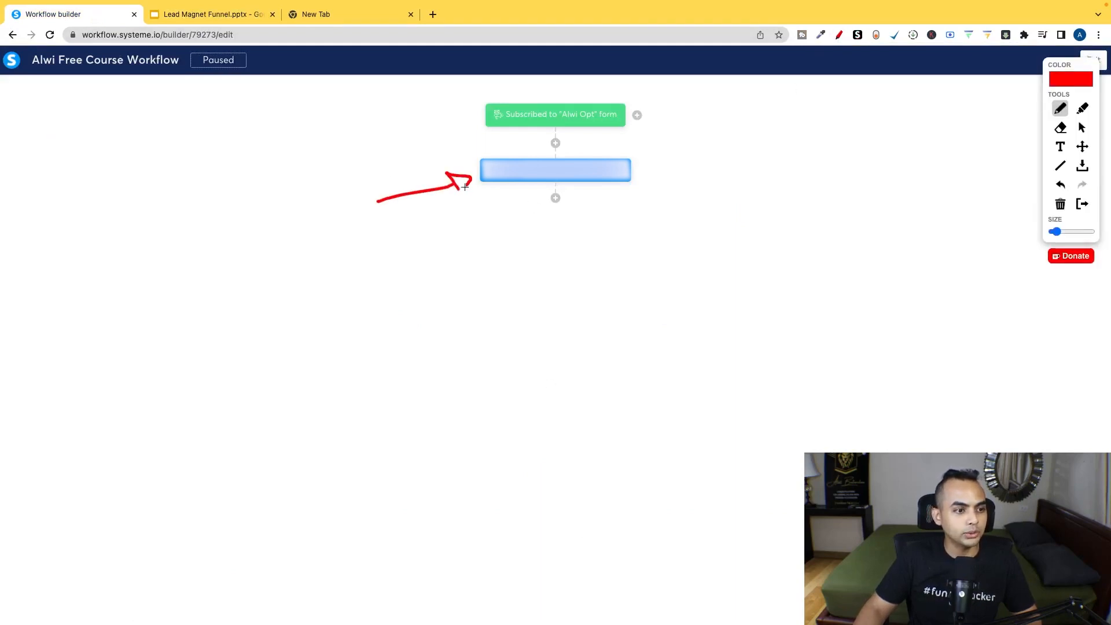
click(1082, 205)
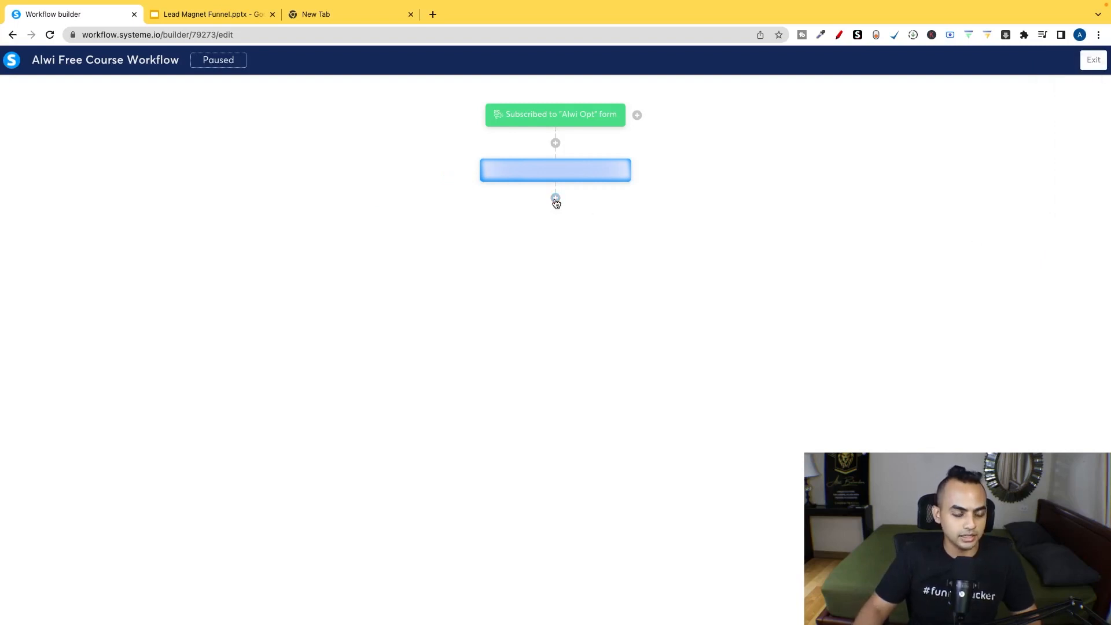
Step: Add a delay step below the email action and set it to wait 1 day
click(555, 199)
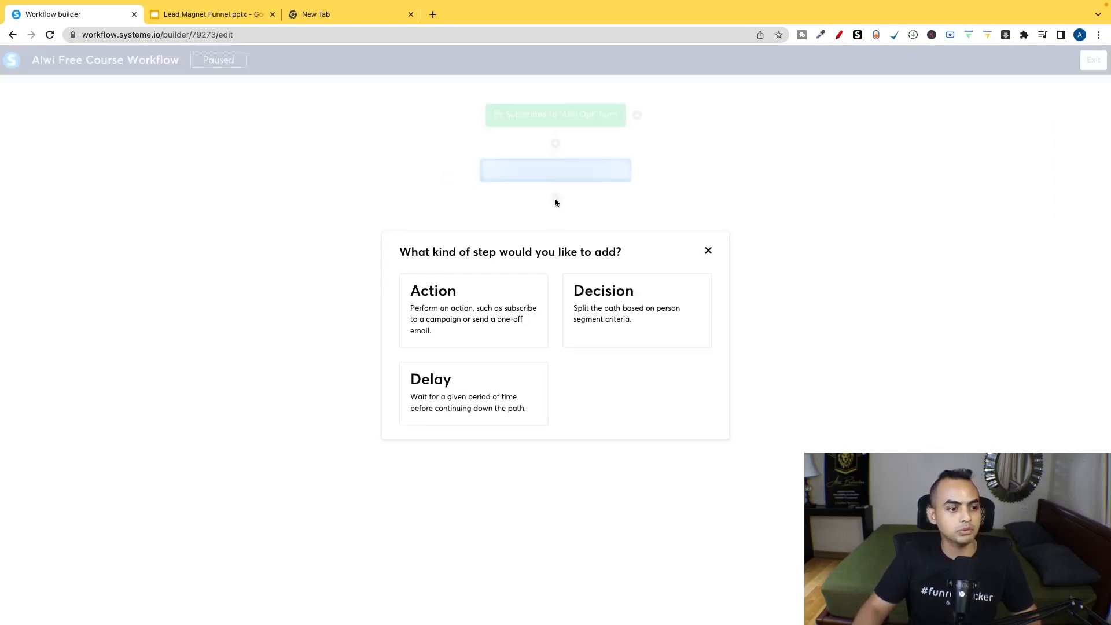
click(473, 409)
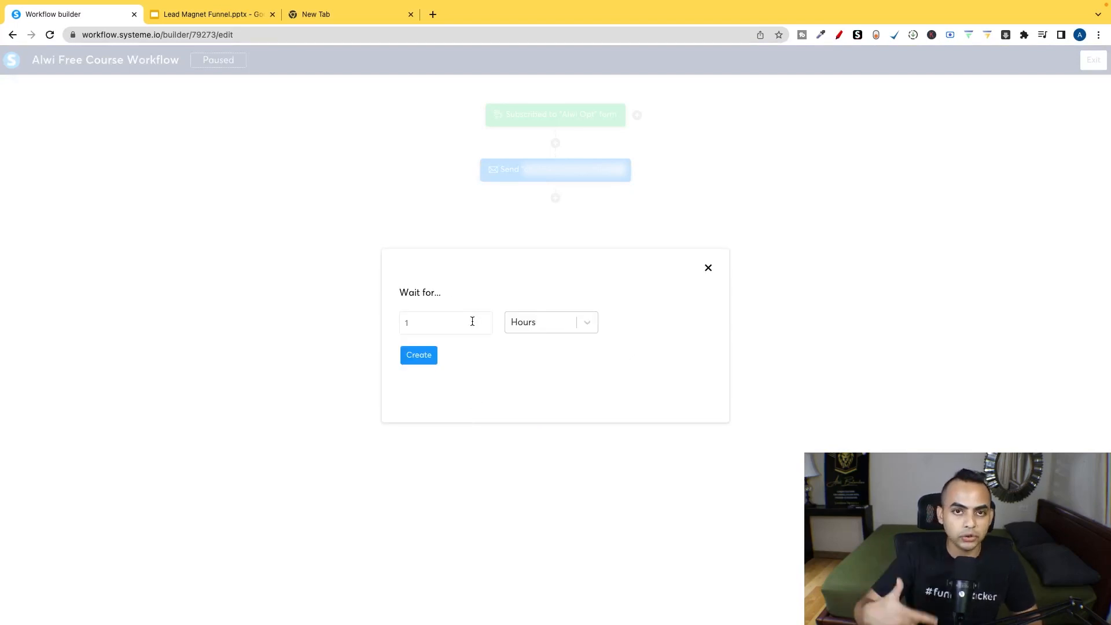
click(428, 356)
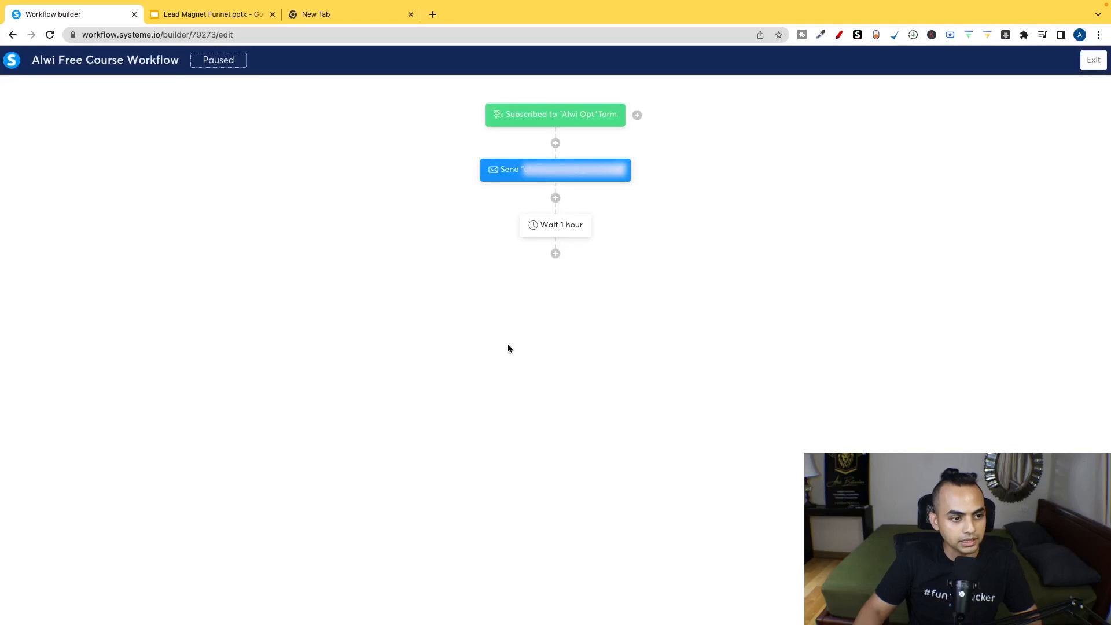
click(555, 235)
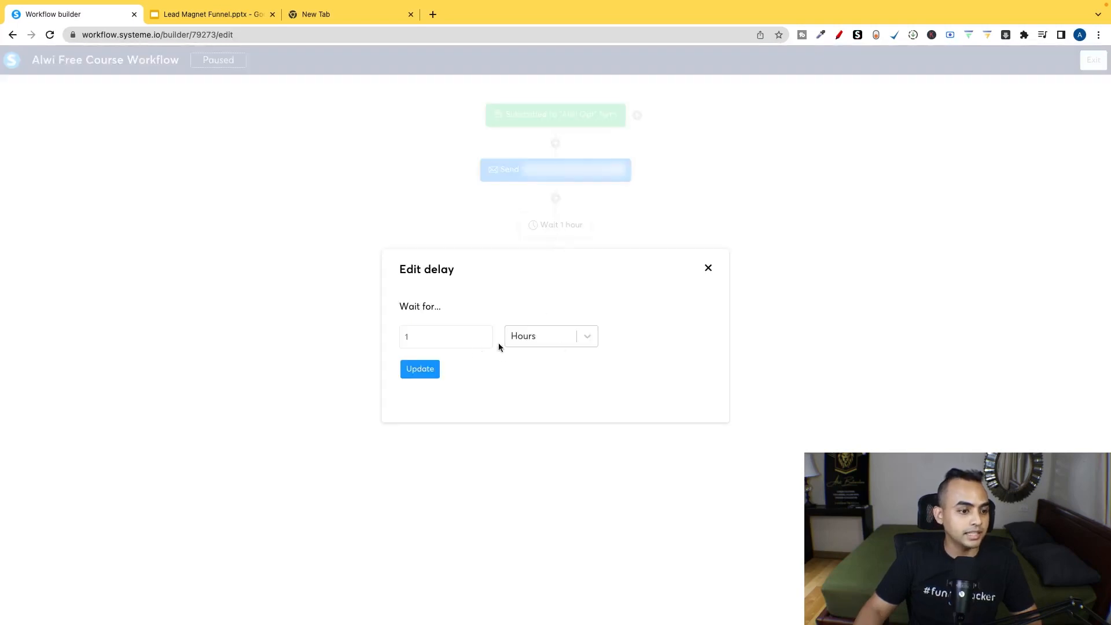
click(587, 337)
click(534, 367)
click(423, 370)
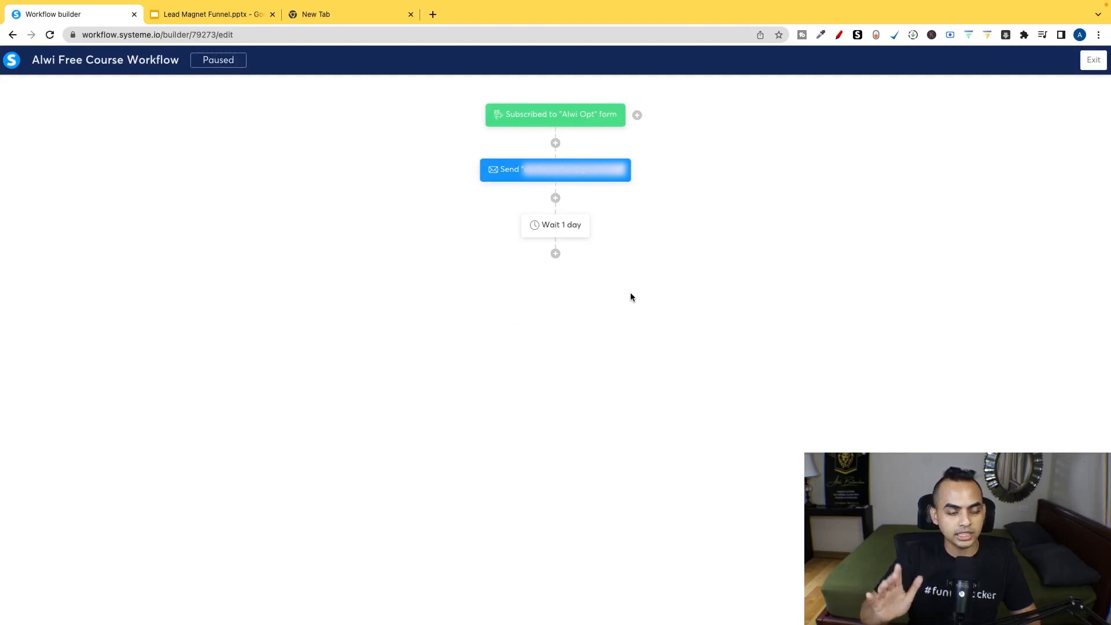
click(555, 254)
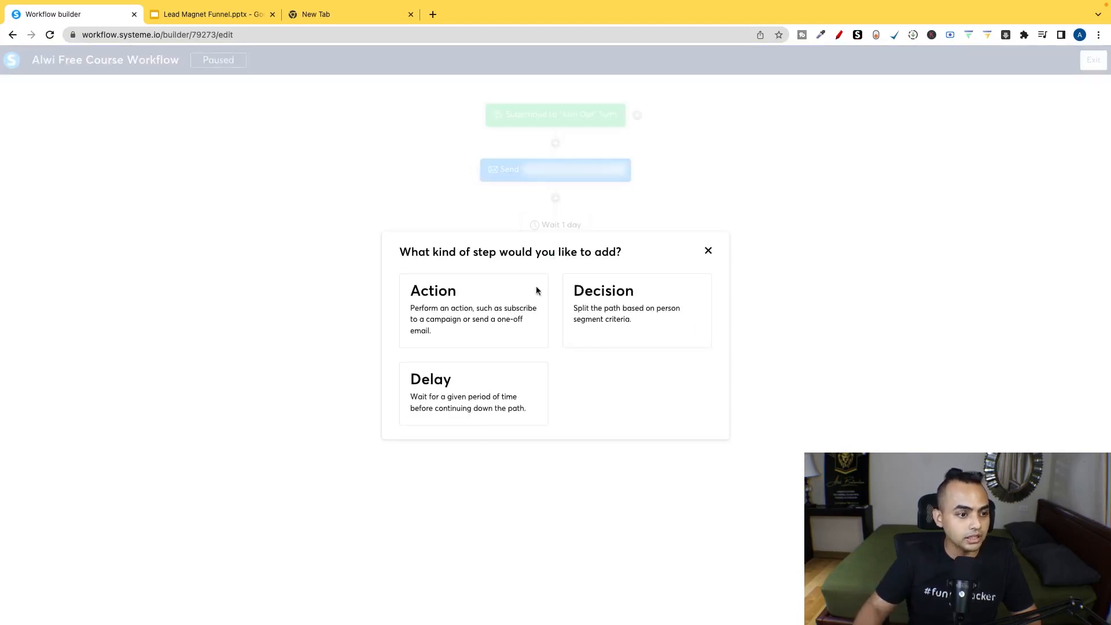
click(509, 307)
click(515, 317)
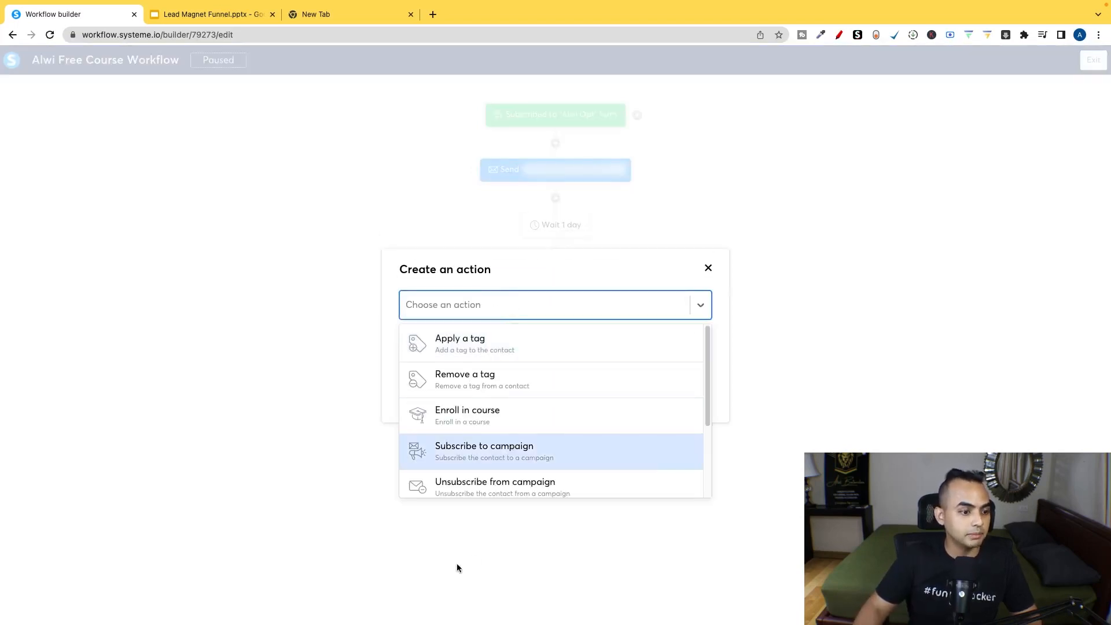
click(710, 269)
click(709, 270)
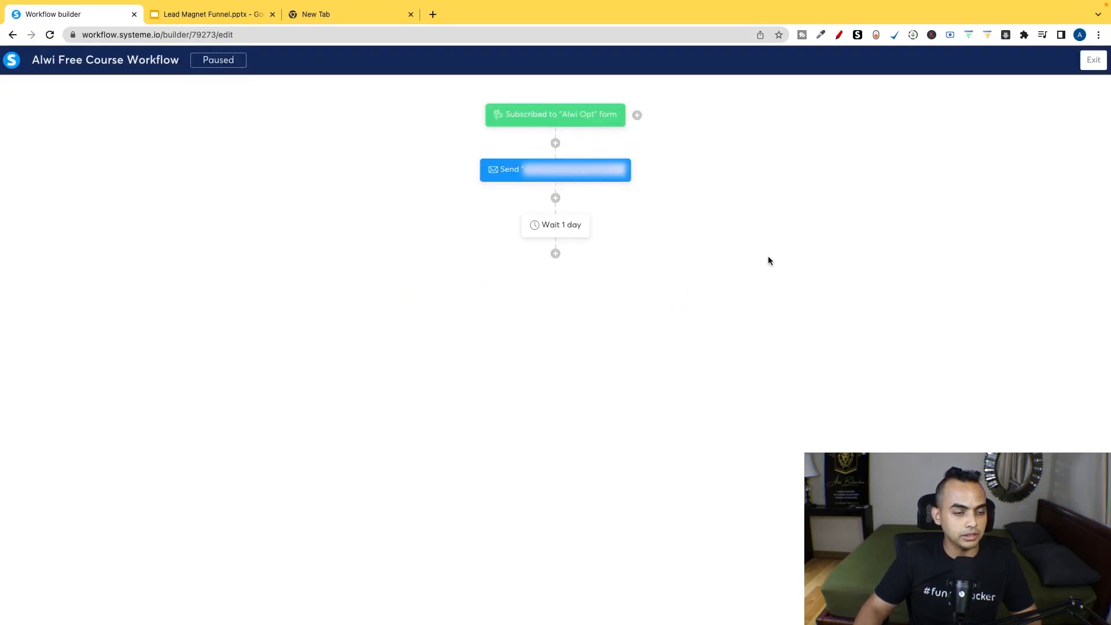
Step: Sketch temporary red marks below the delay step, and review the email sequence on the Lead Magnet Funnel slide
click(839, 36)
drag(436, 283, 532, 300)
drag(427, 280, 434, 340)
mouse_move(574, 298)
mouse_down()
mouse_move(628, 338)
mouse_move(566, 328)
mouse_up()
click(1086, 203)
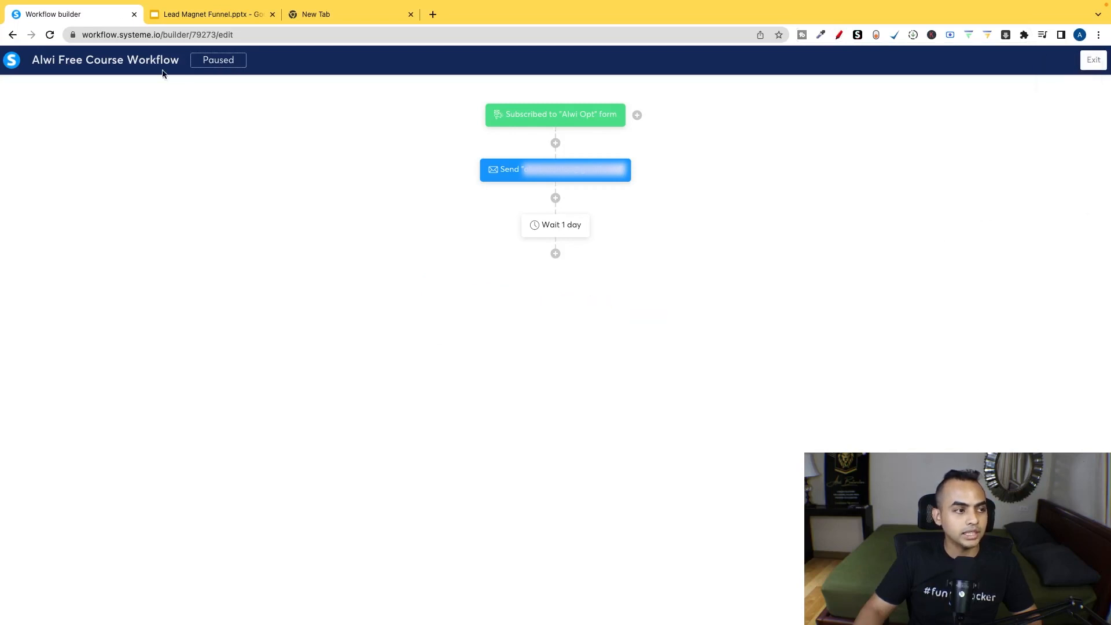
click(211, 14)
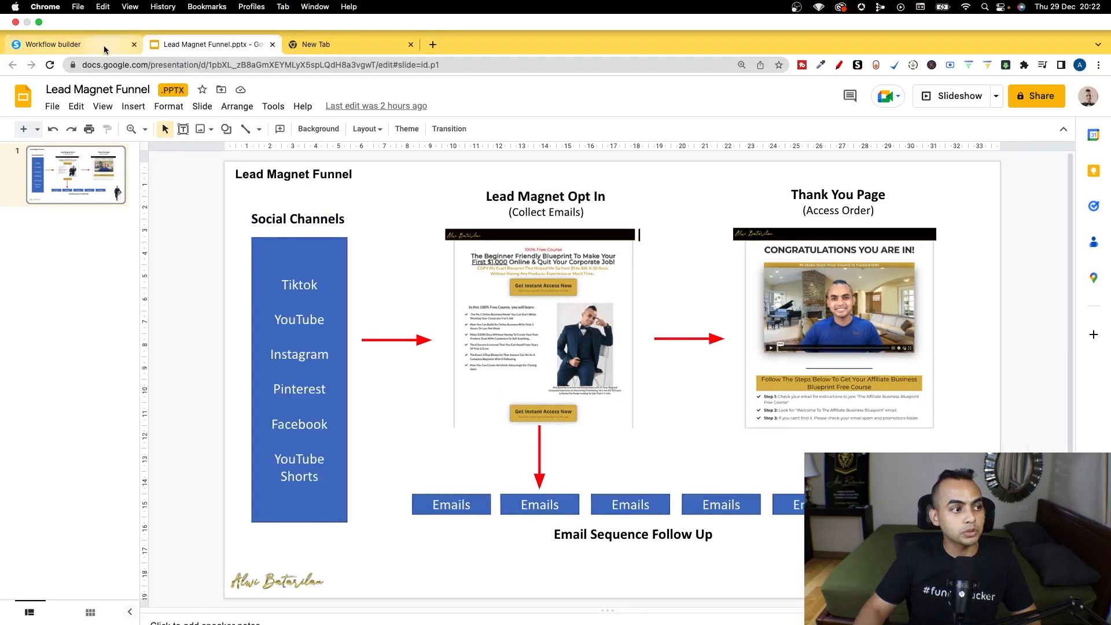
click(69, 14)
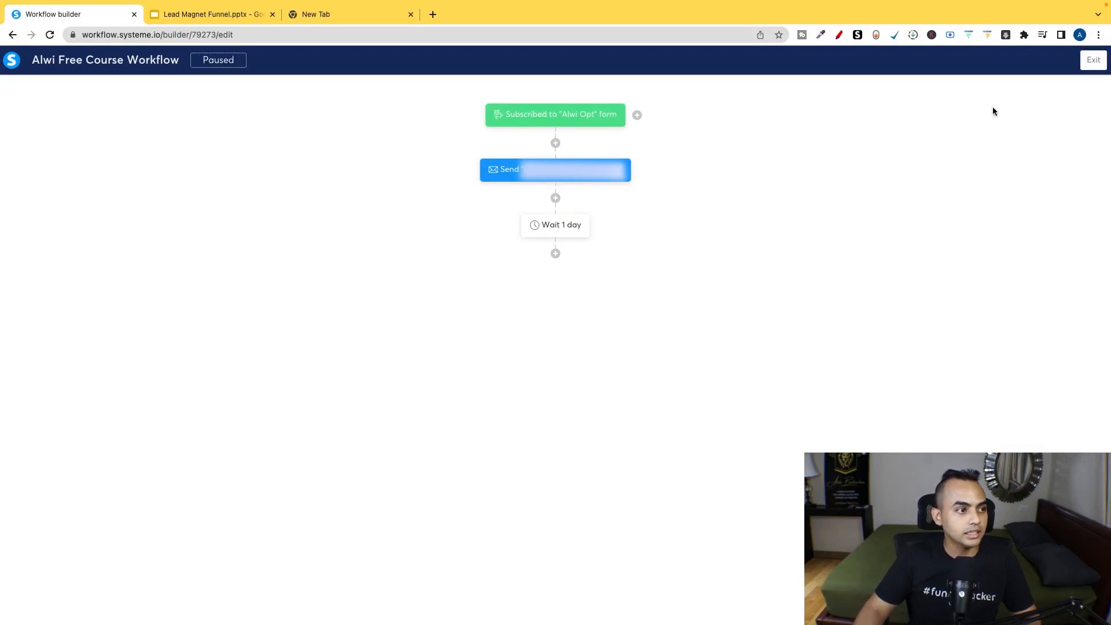
Step: Leave the workflow, copy the Alwi Opt squeeze page's URL from the Alwi Test funnel and open it in the blank browser tab
click(1091, 65)
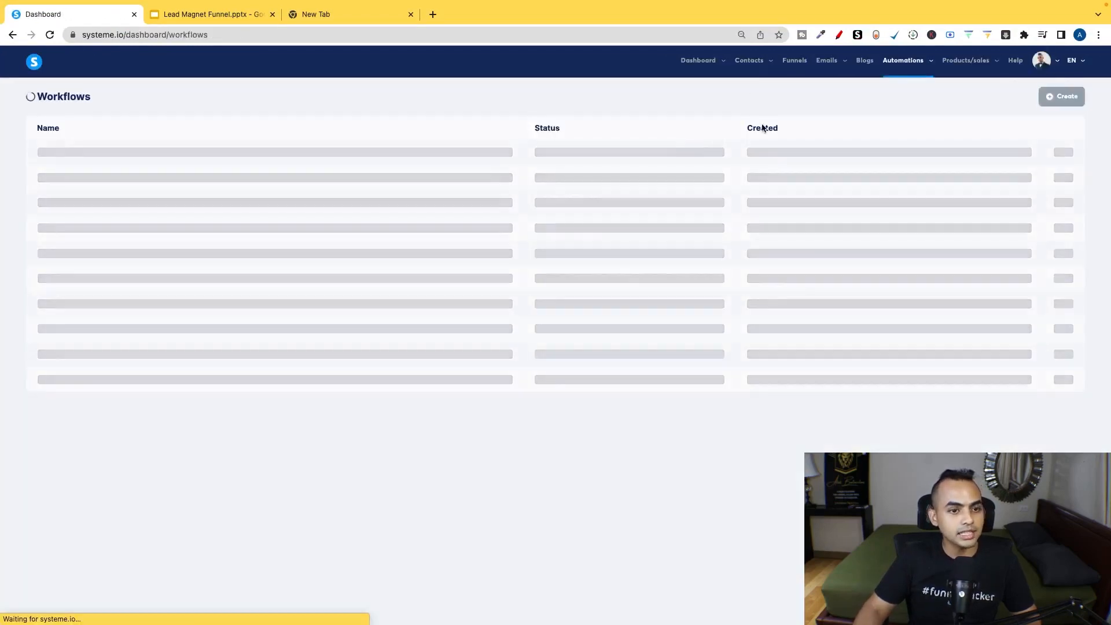
click(772, 62)
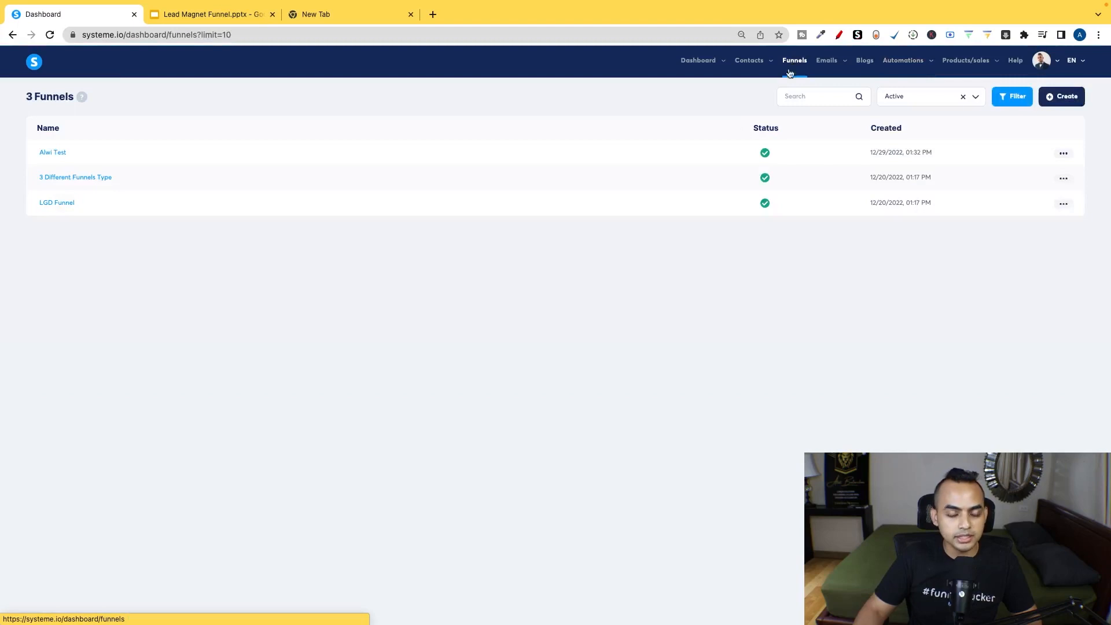
click(50, 152)
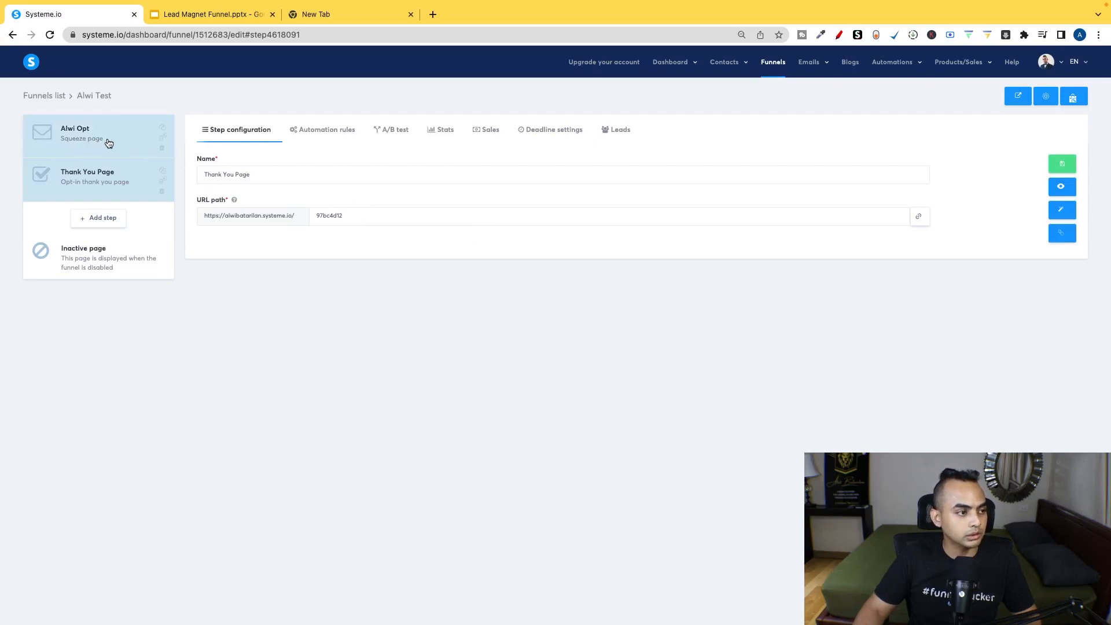
click(127, 139)
click(920, 218)
click(317, 14)
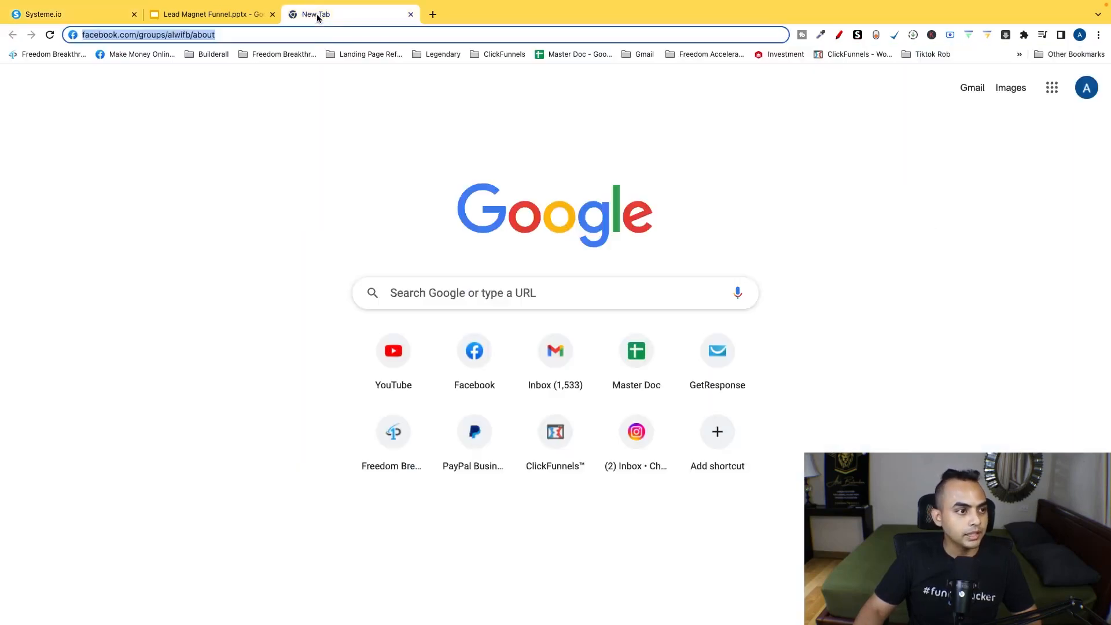
key(ctrl+v)
key(Return)
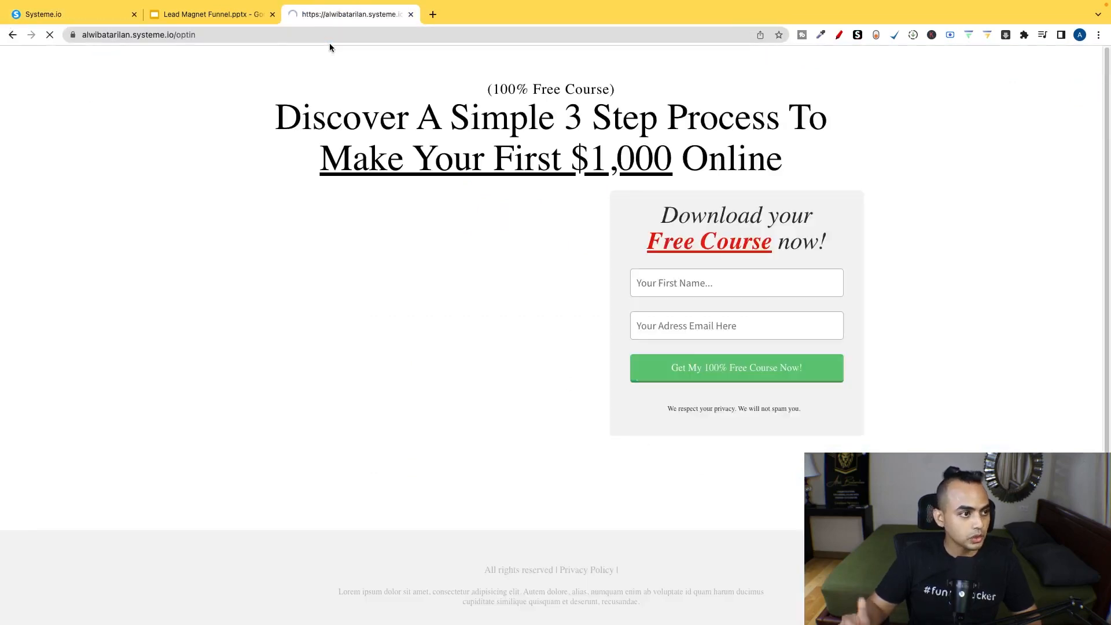
Step: Test the squeeze page by submitting its opt-in form with a first name and email address
click(736, 290)
text(Alwi)
click(726, 321)
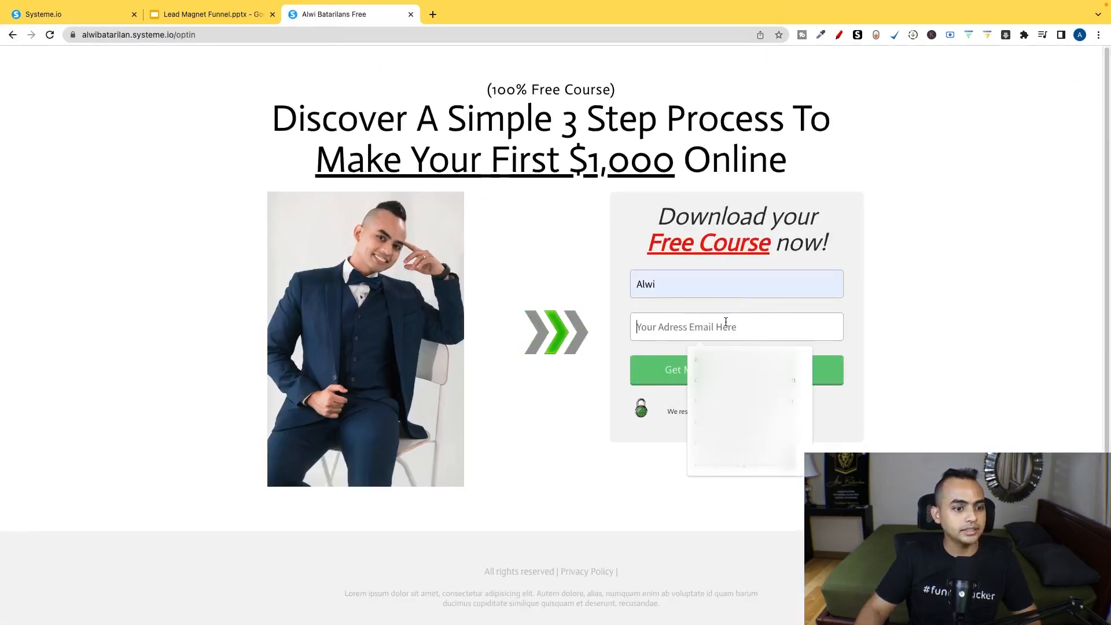
click(751, 358)
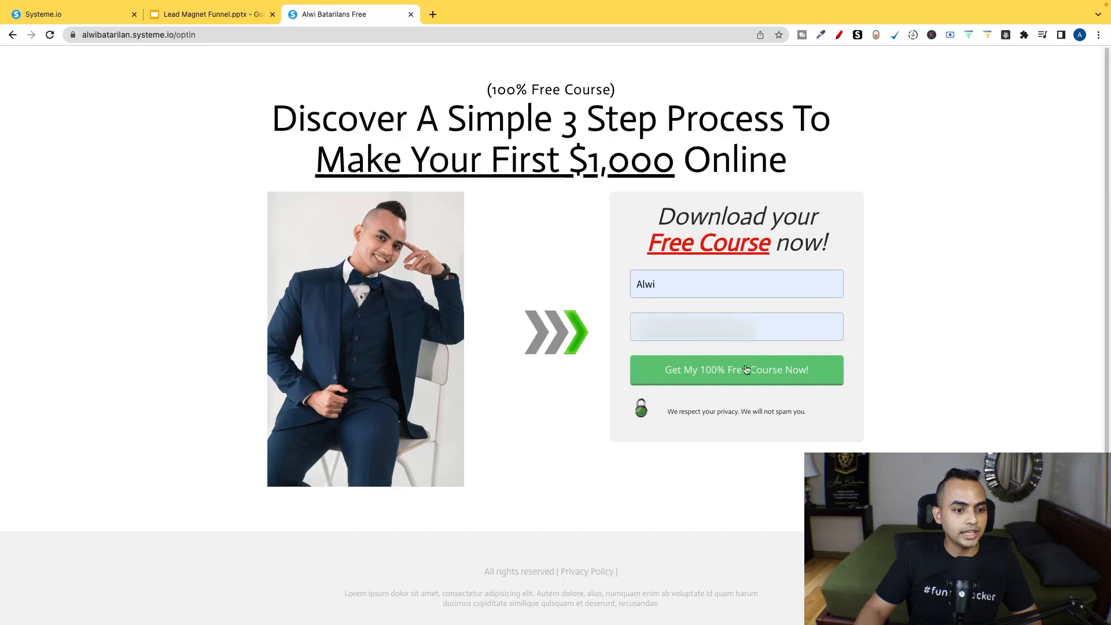
click(740, 370)
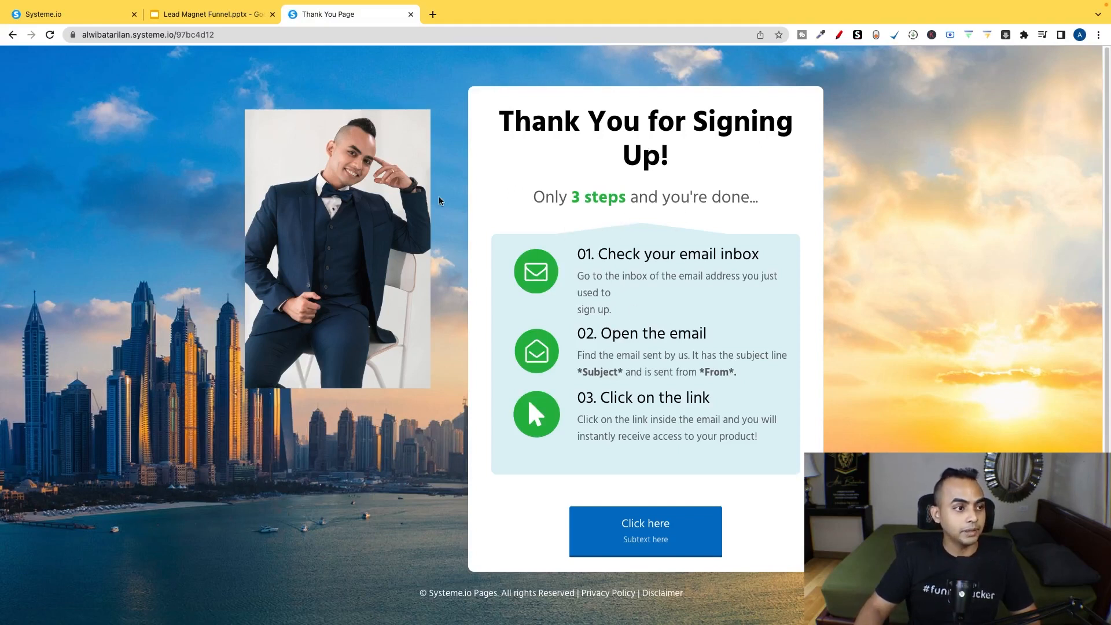
Step: Return to Systeme.io's main dashboard and examine the new leads and live updates, highlighting them with temporary red marks
click(30, 14)
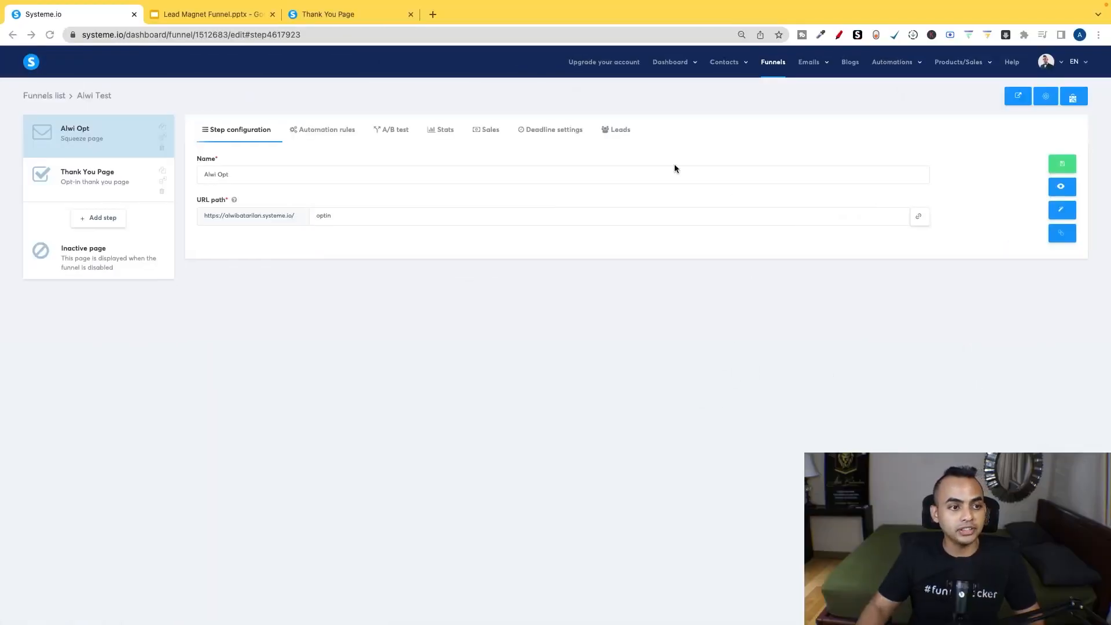
mouse_move(680, 71)
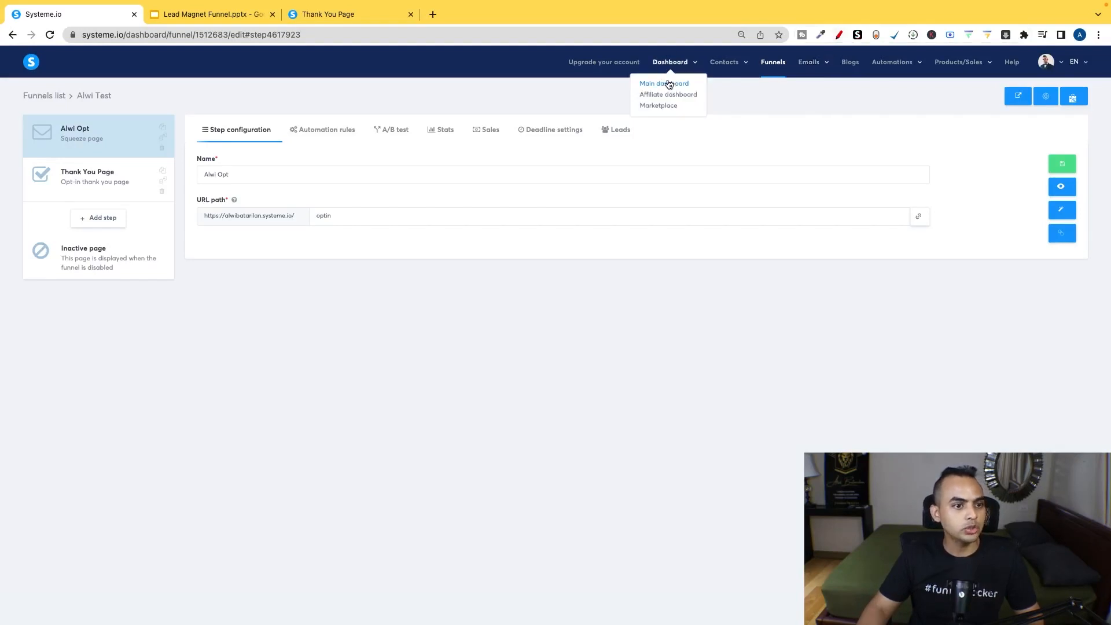
click(669, 85)
key(alt+shift+d)
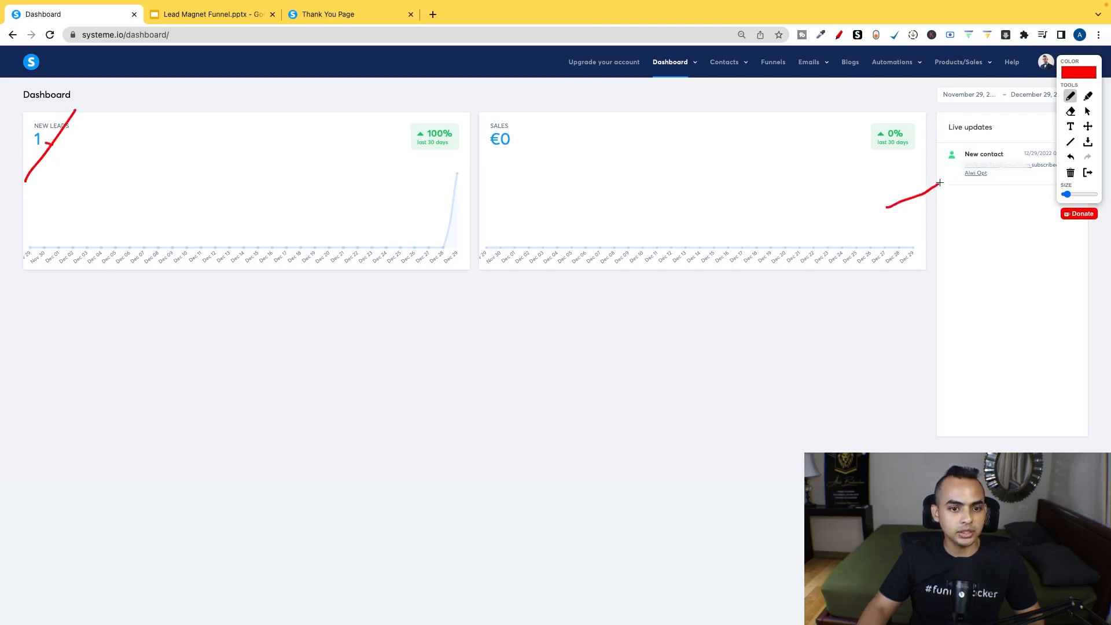
click(1088, 173)
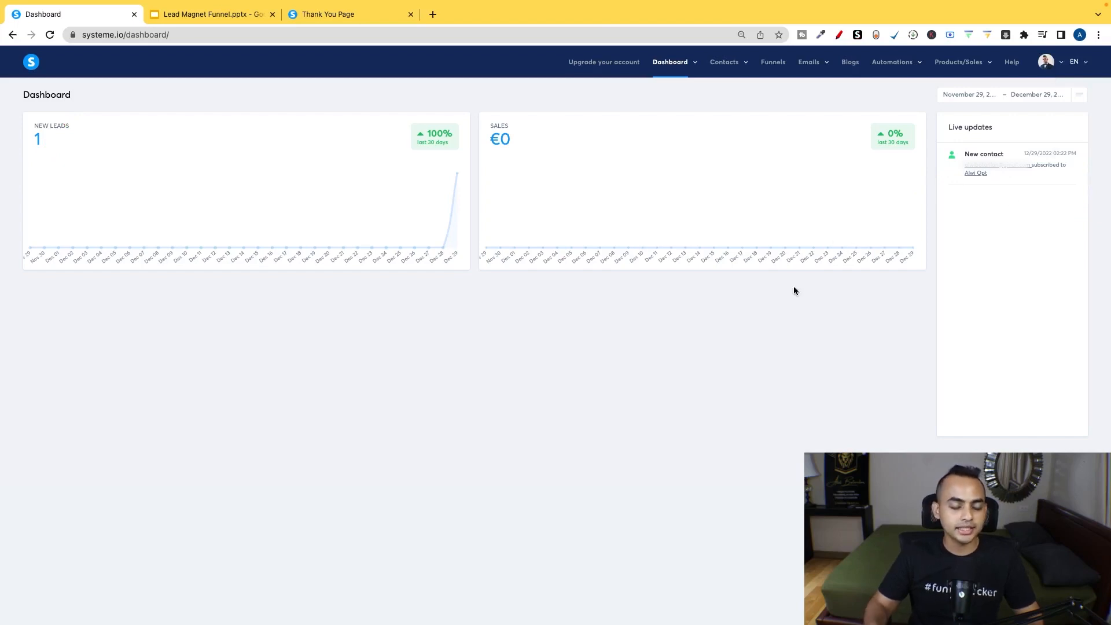